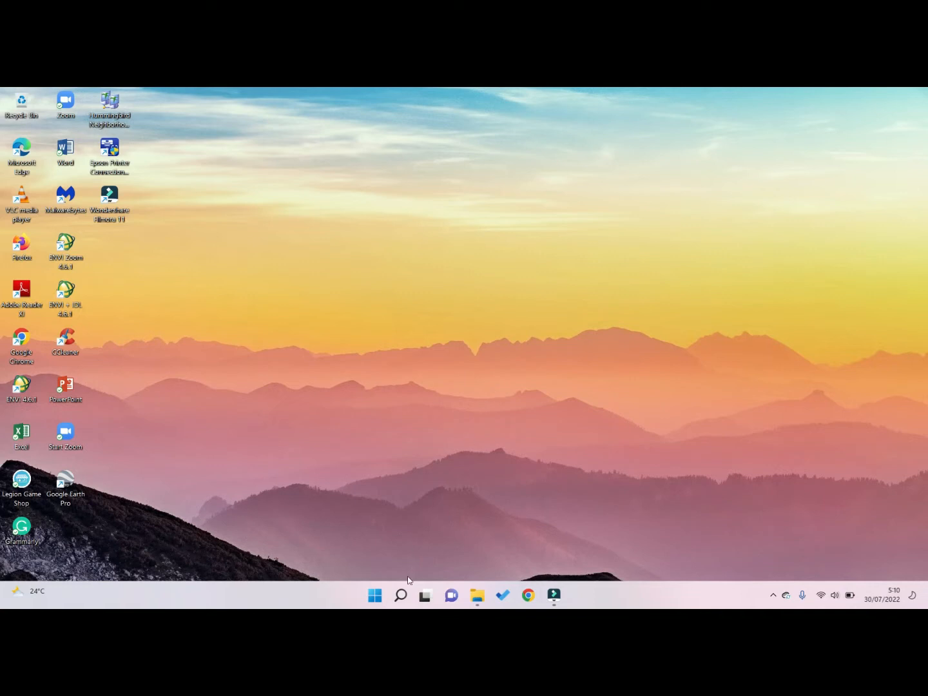
Step: Launch ENVI and browse for an image file to the RS folder inside MODUL PRAKTIKUM RSIGS on the STUDY (E:) drive
left_click(402, 596)
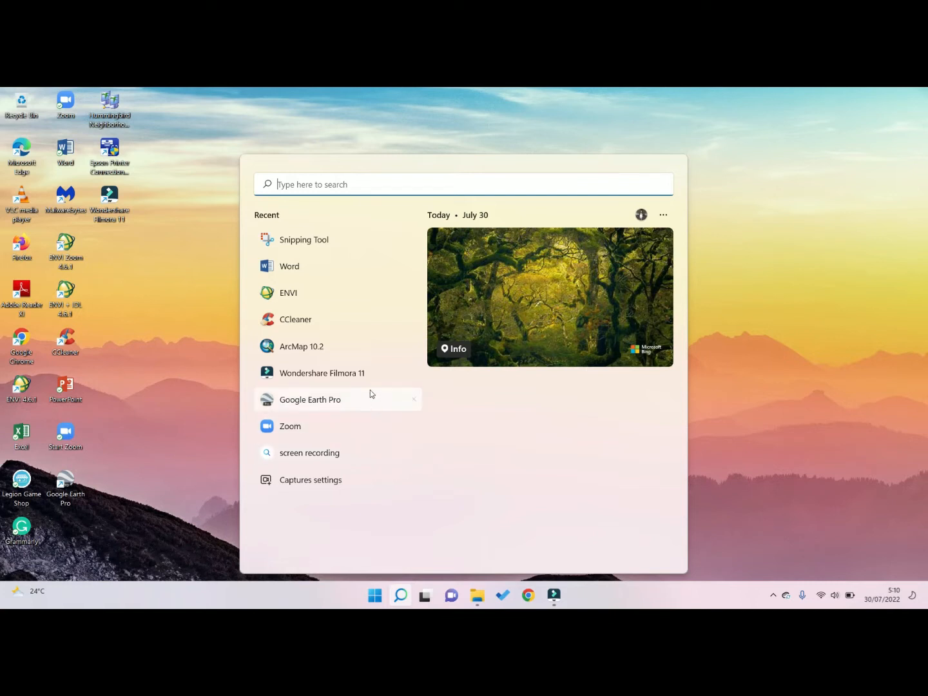
left_click(353, 297)
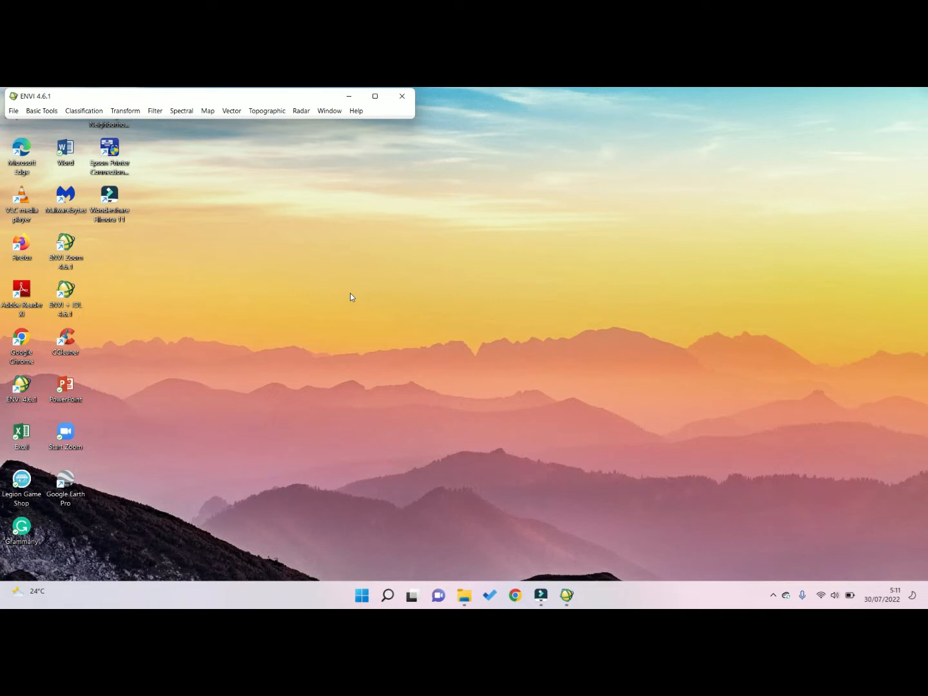
left_click(15, 112)
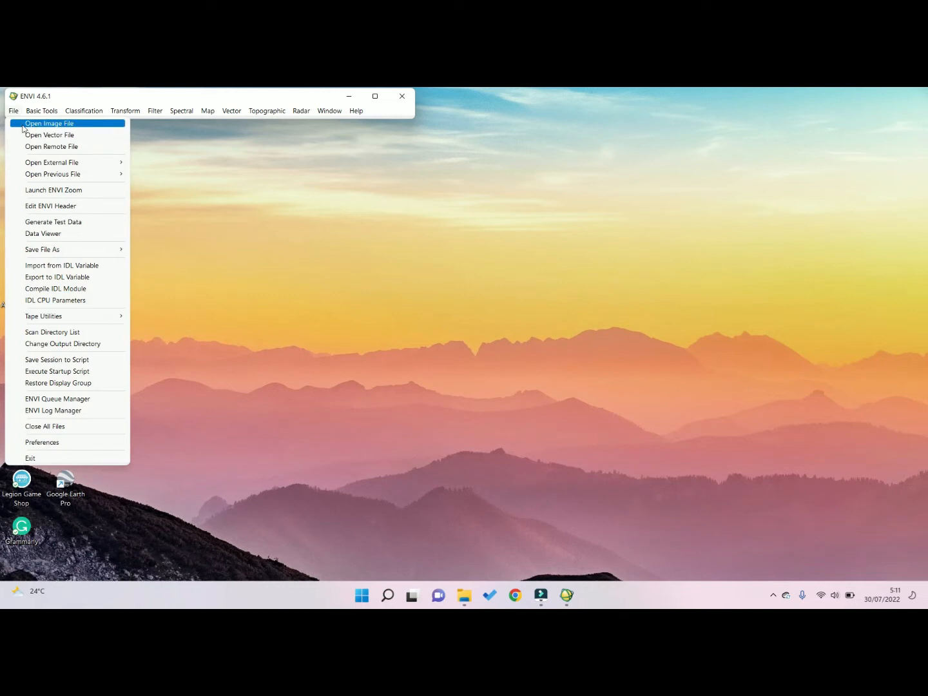
left_click(24, 125)
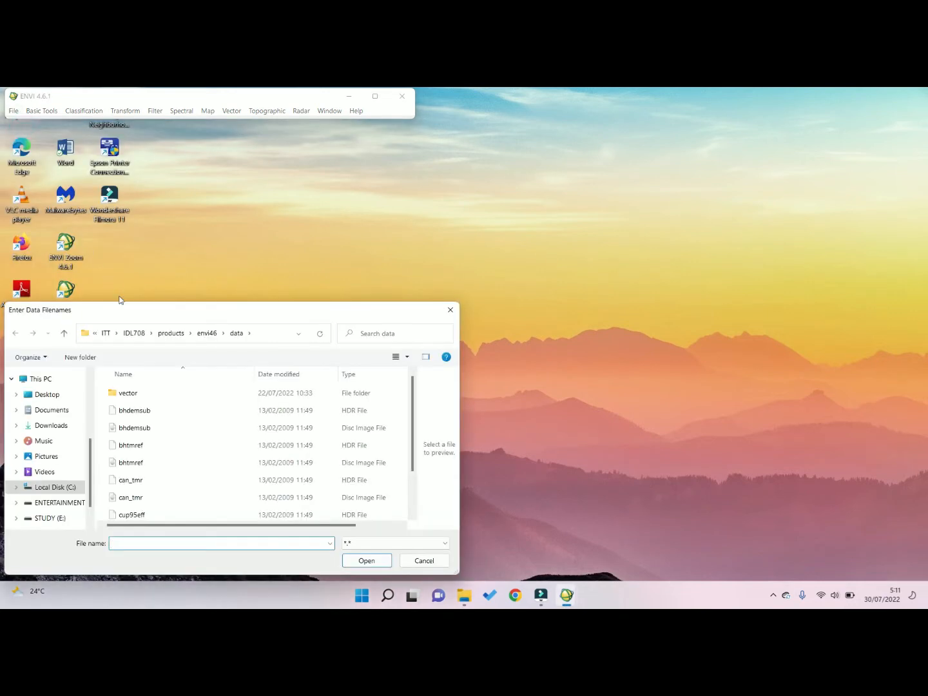
left_click_drag(124, 312, 287, 156)
scroll(221, 342, "down", 1)
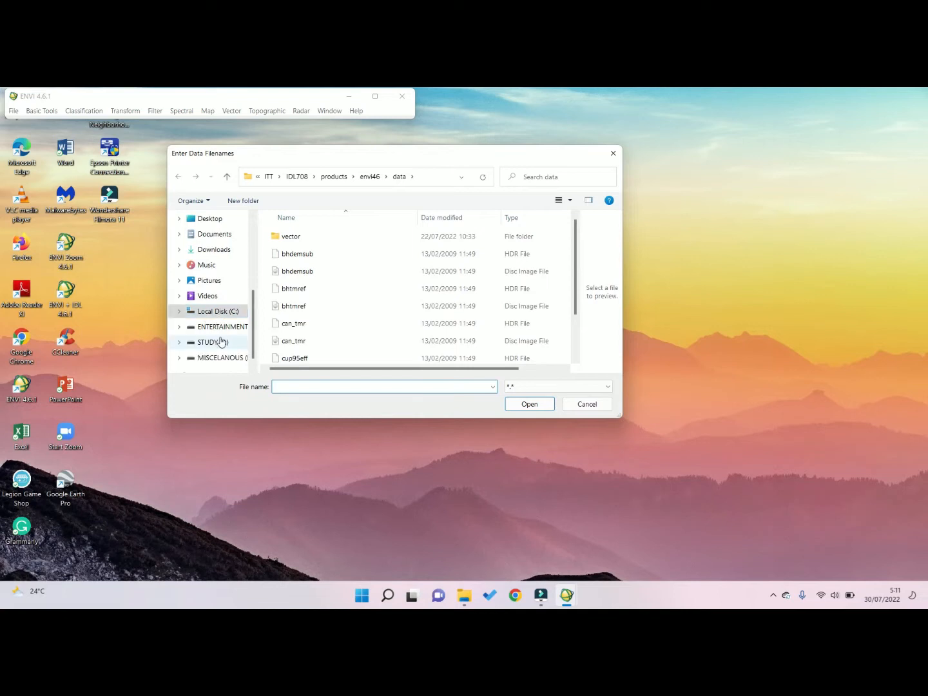
left_click(221, 342)
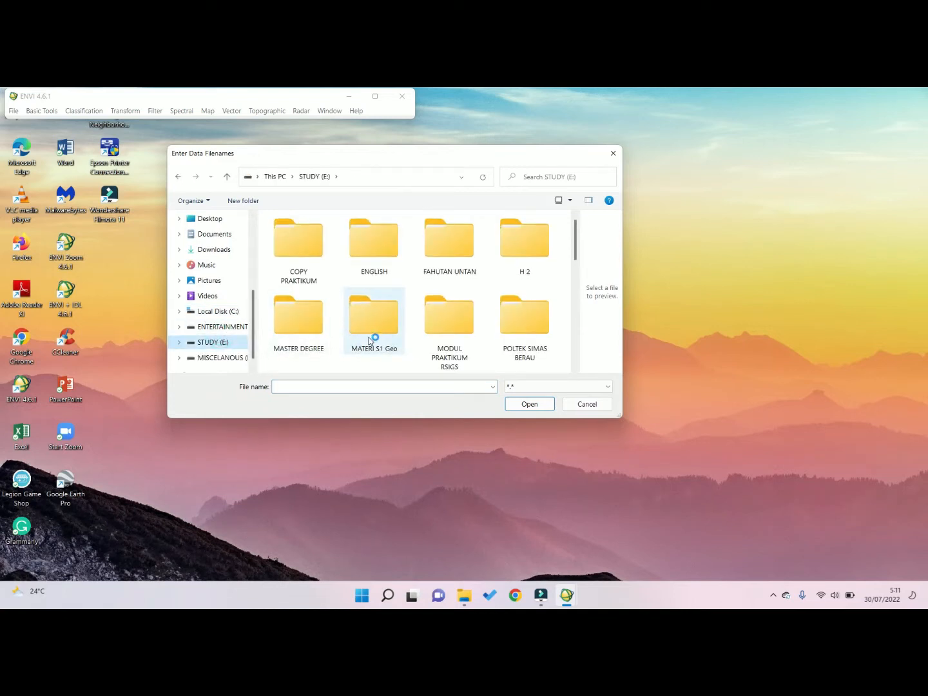
double_click(458, 322)
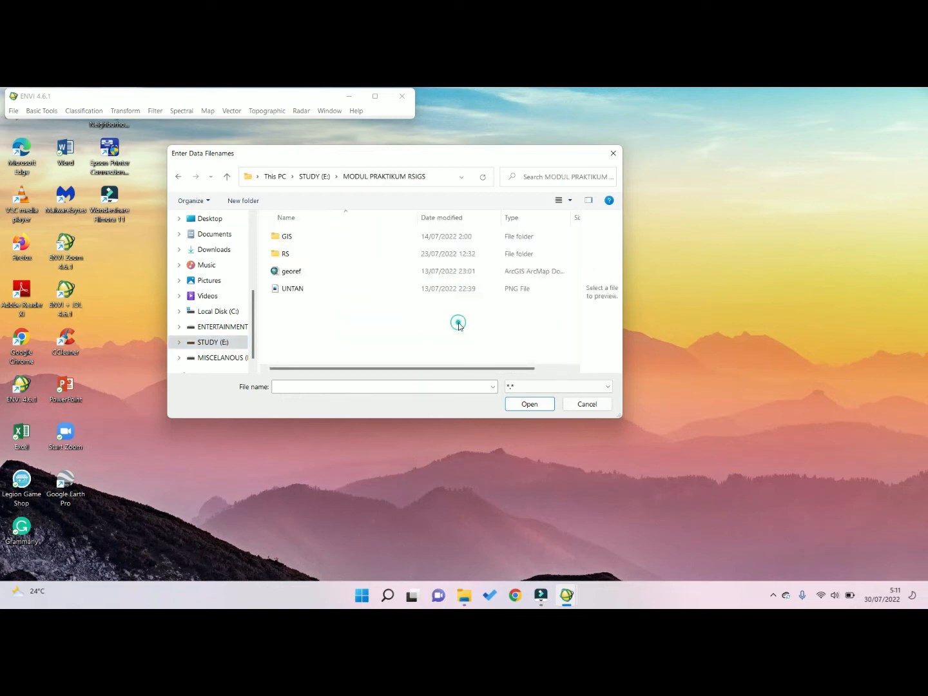
double_click(316, 258)
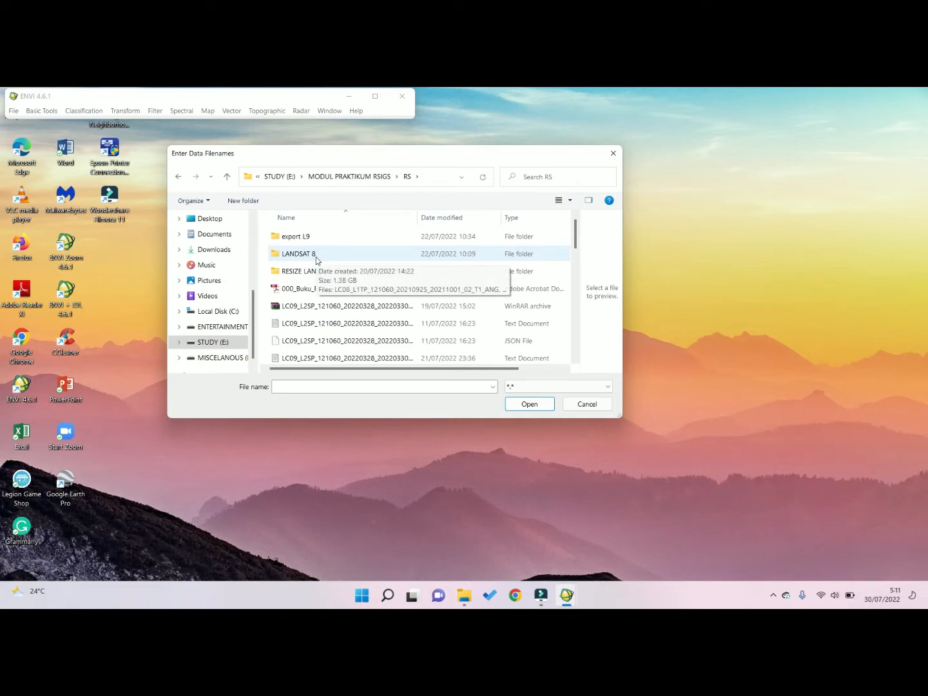
Step: Look through the band files in the LANDSAT 8 folder and return to the RS folder
double_click(315, 255)
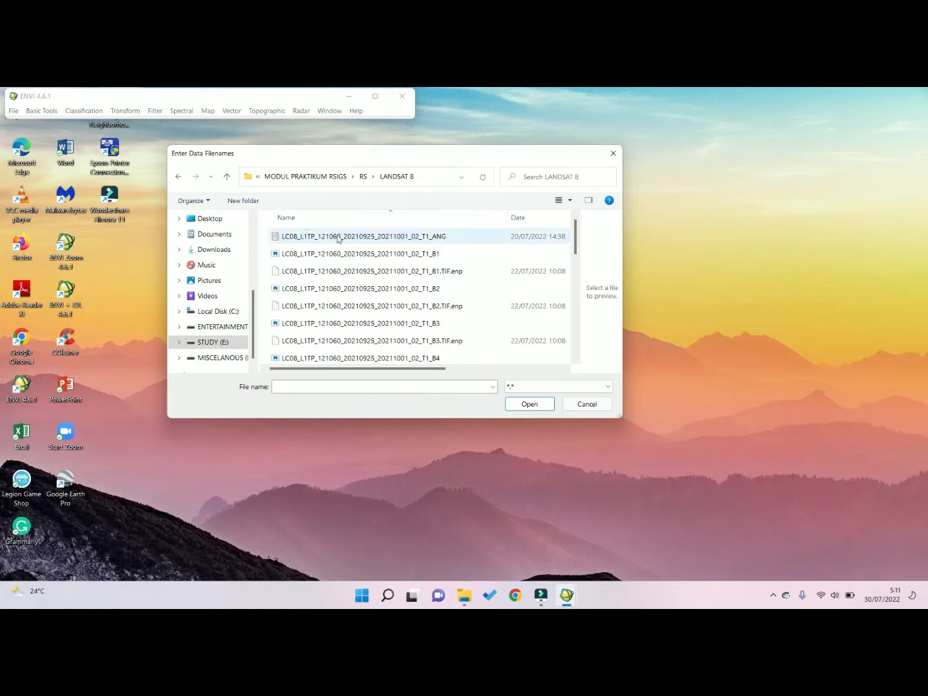
scroll(367, 267, "down", 3)
scroll(366, 267, "down", 6)
scroll(366, 268, "up", 10)
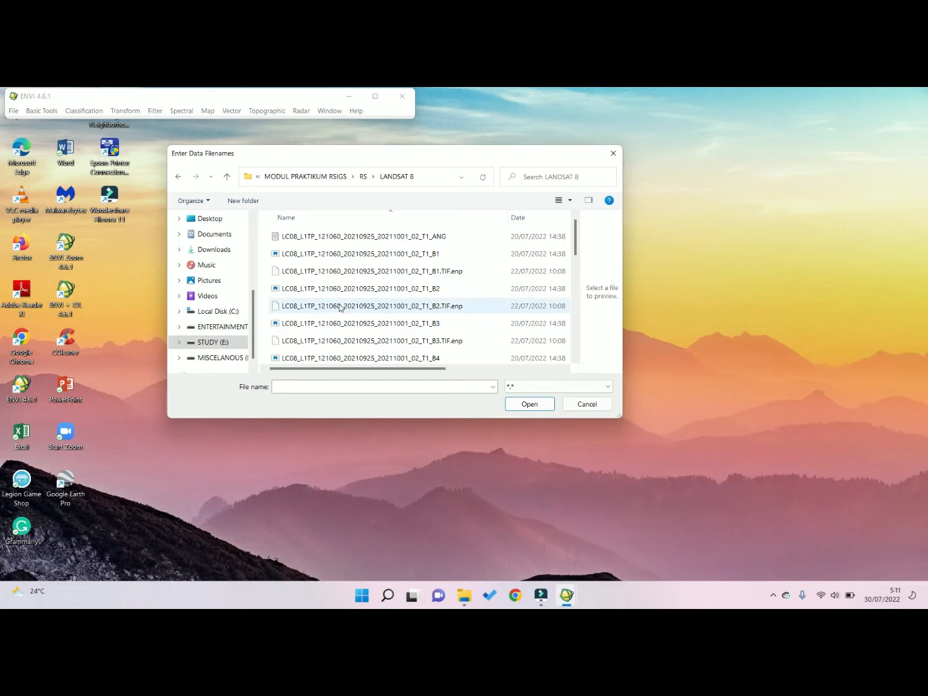
scroll(342, 308, "down", 2)
left_click(365, 235)
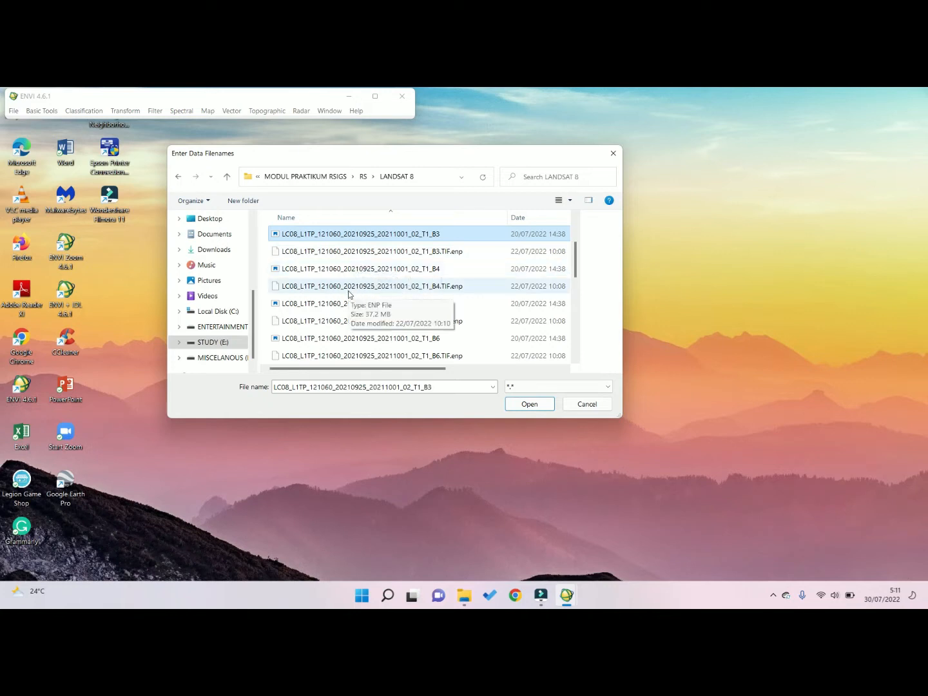
scroll(349, 293, "up", 2)
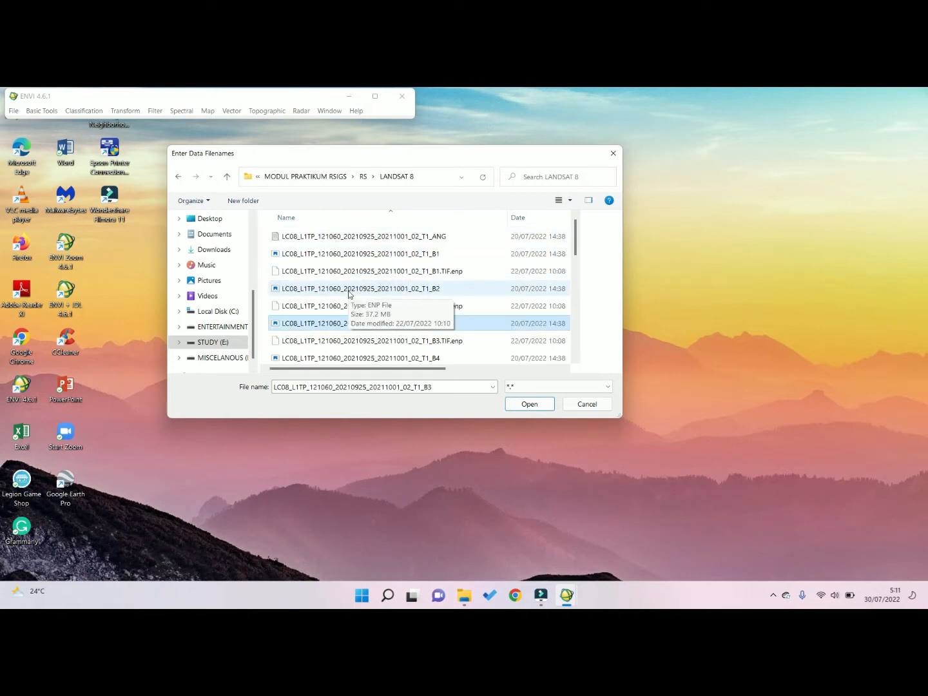
left_click(226, 178)
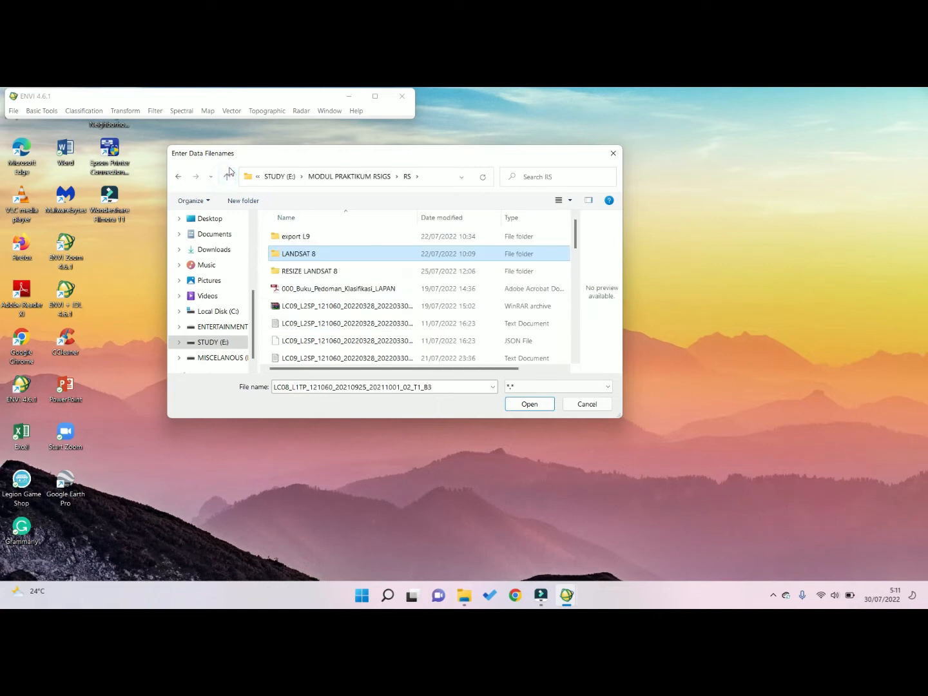
Step: Open the L8_SEBAGIAN JAWA image data file from the RESIZE LANDSAT 8 folder
double_click(310, 274)
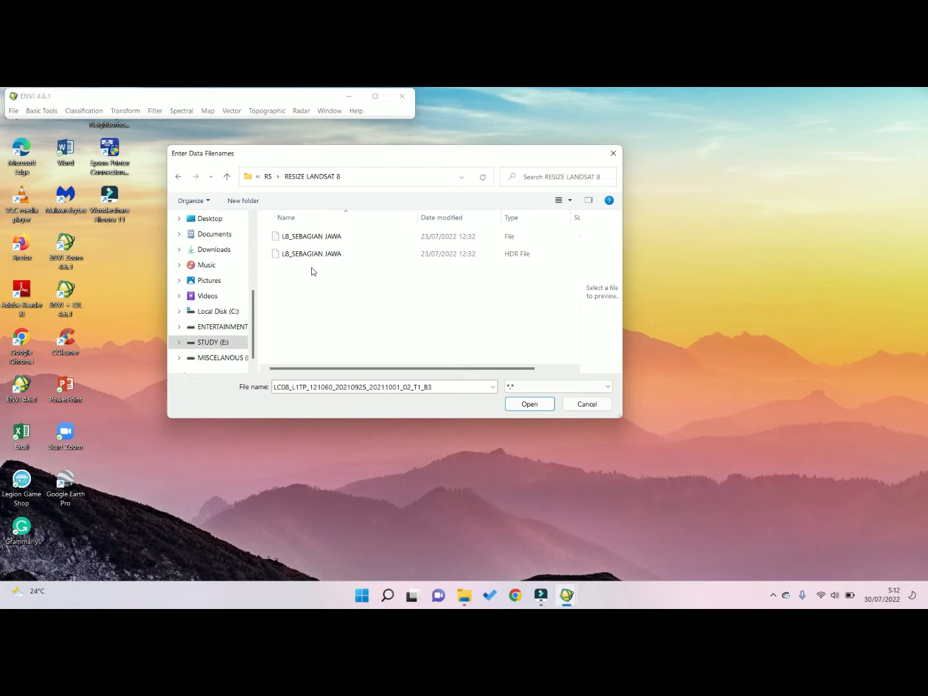
left_click(313, 243)
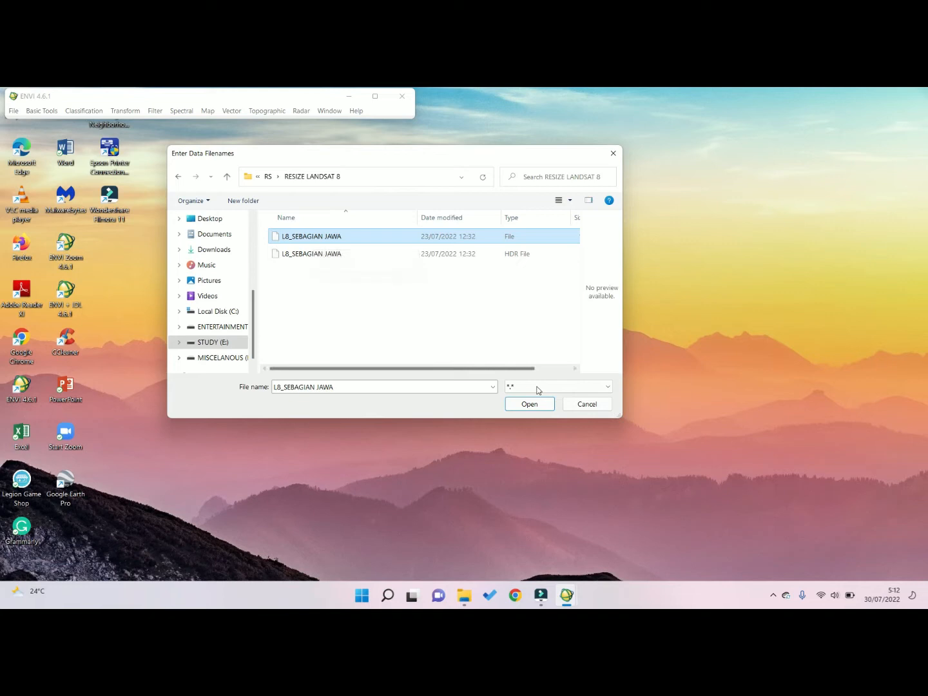
left_click(548, 405)
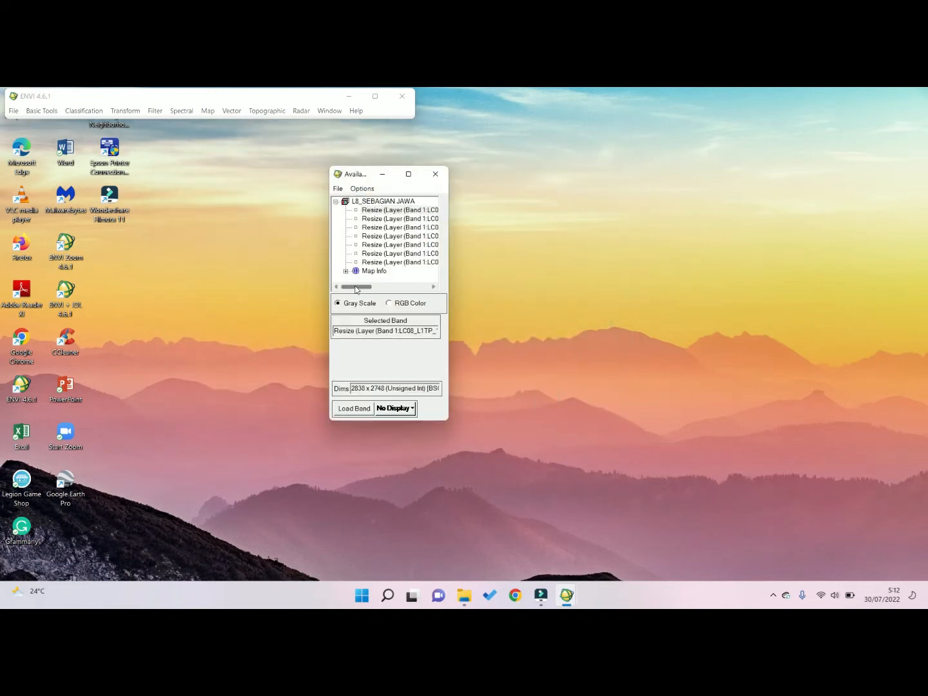
Step: Examine the full band names of the L8_SEBAGIAN JAWA image to identify its individual Landsat bands
mouse_move(359, 289)
left_mouse_down()
mouse_move(436, 284)
mouse_move(374, 286)
left_mouse_up()
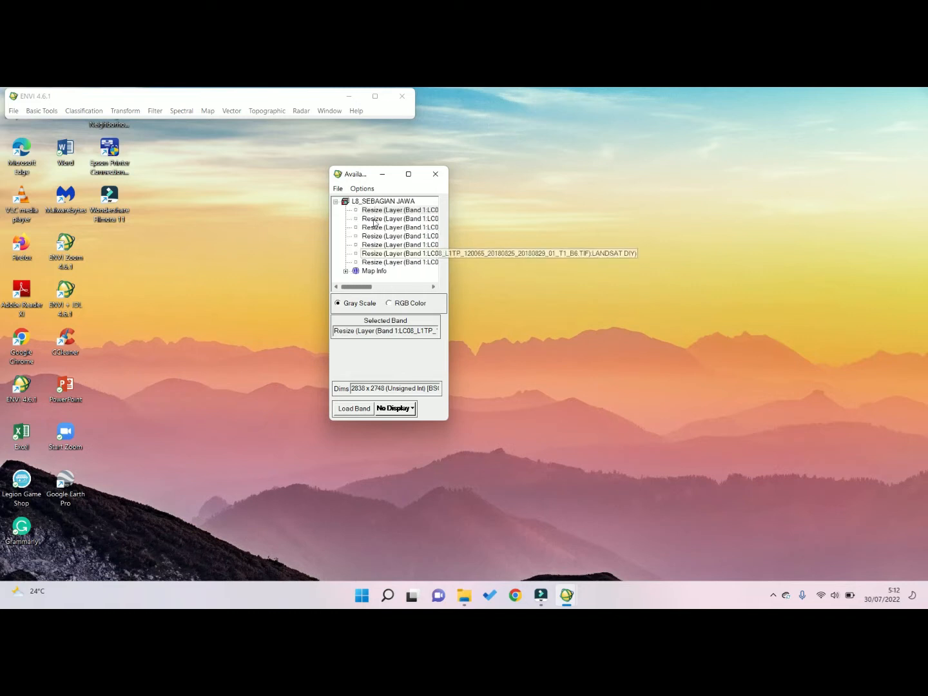
left_click(383, 201)
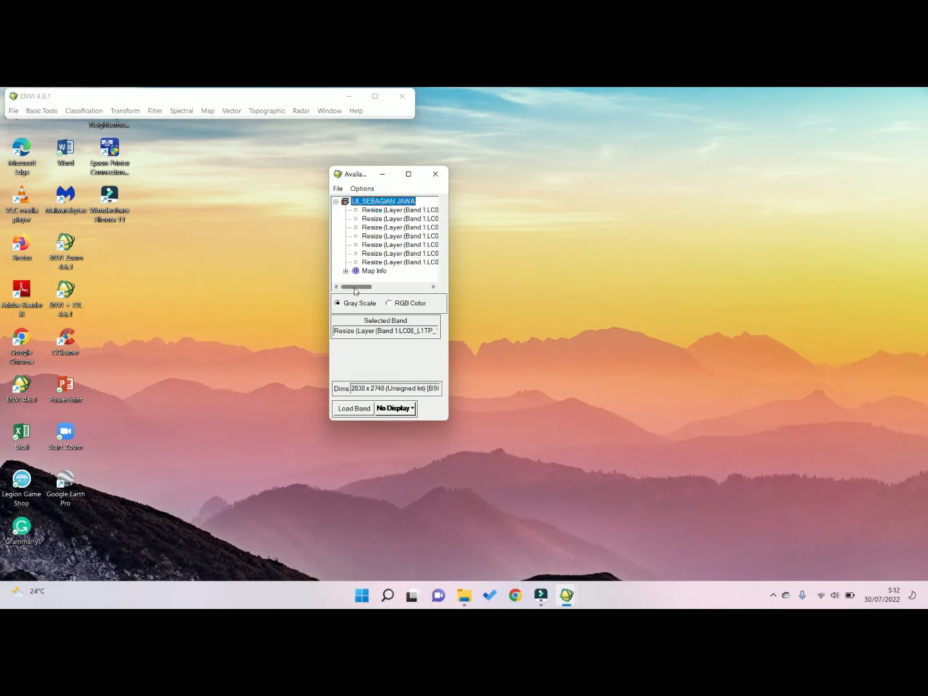
left_click_drag(353, 289, 414, 294)
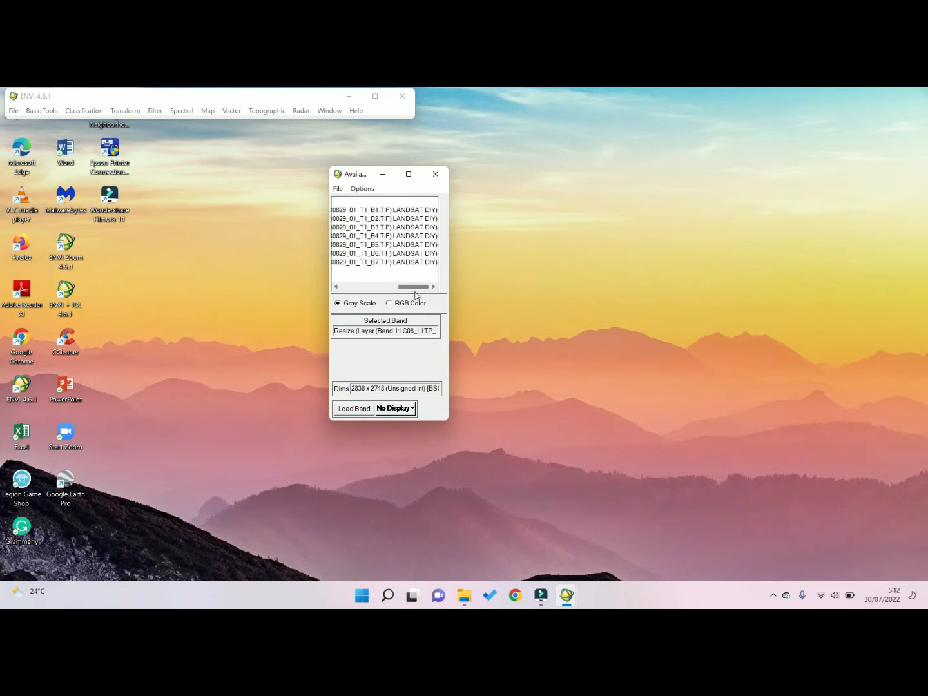
left_click(380, 216)
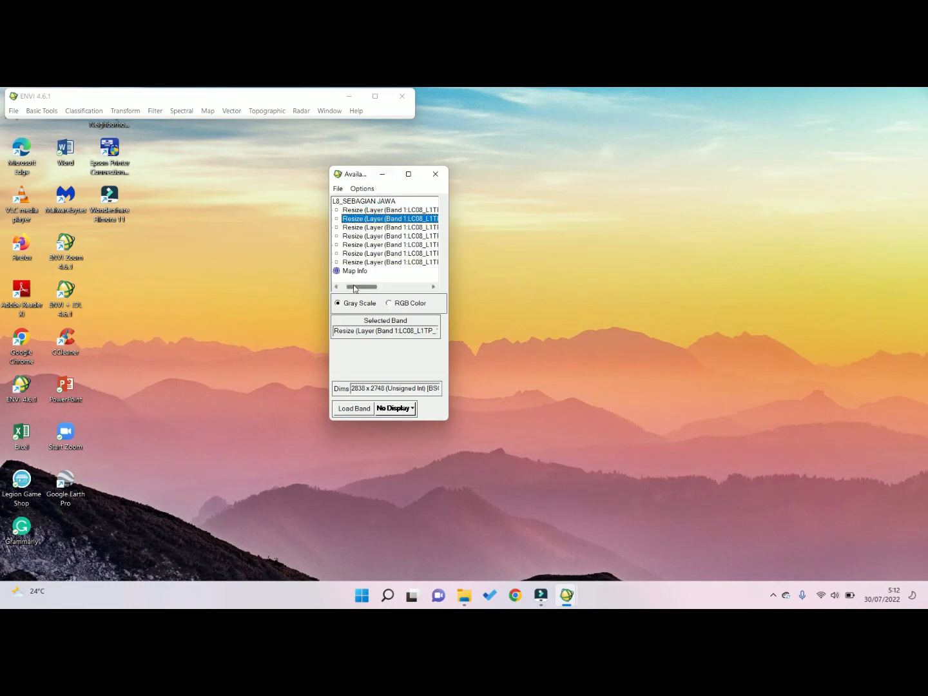
left_click_drag(354, 288, 413, 288)
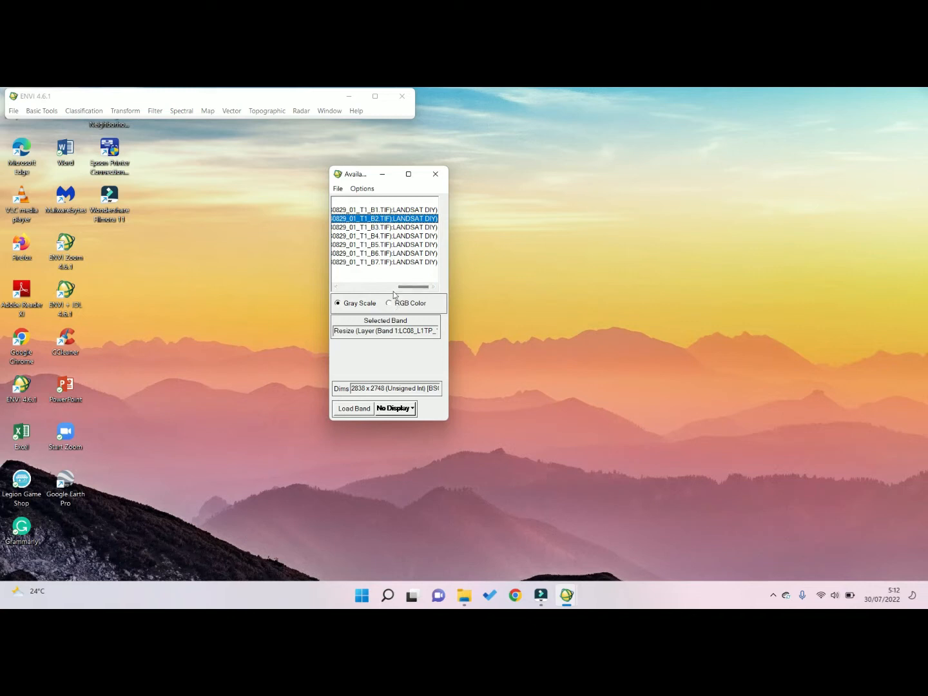
left_click_drag(413, 288, 434, 286)
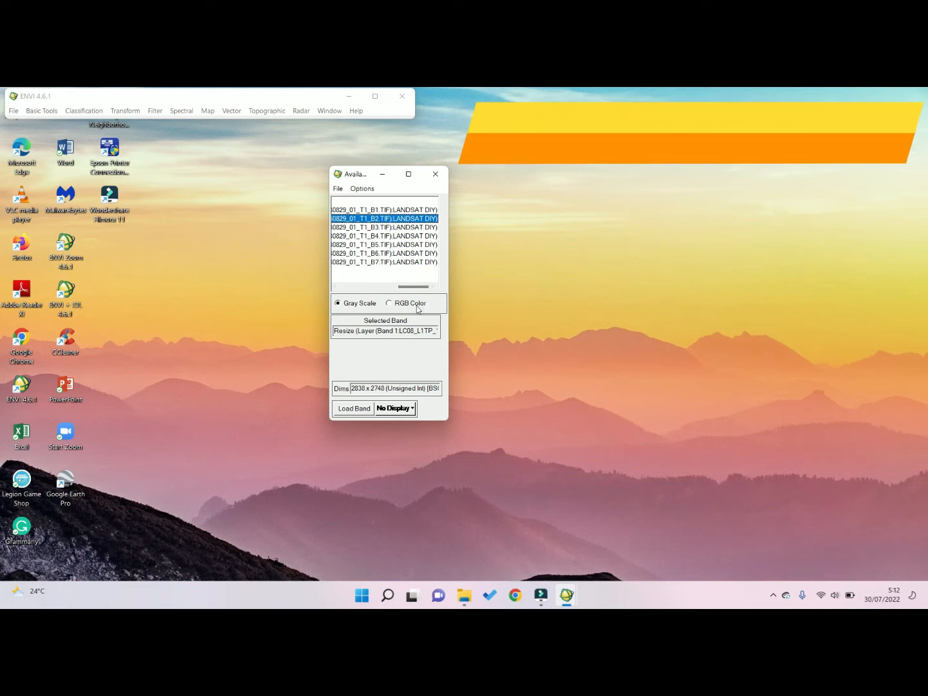
Step: Load an RGB color composite with B4 as red, B3 as green and B2 as blue into a new display
left_click(412, 303)
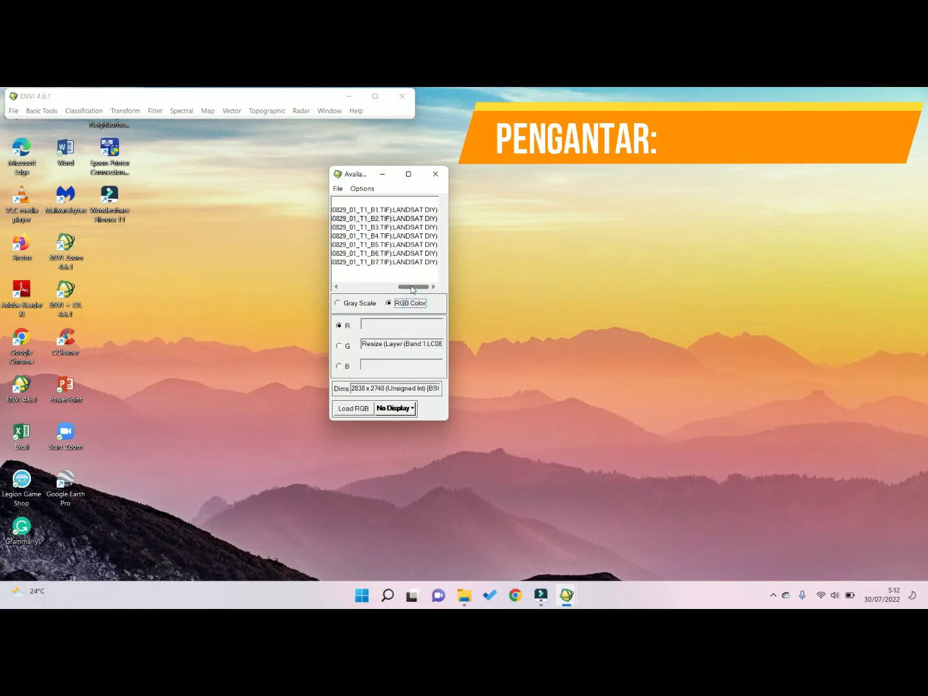
left_click_drag(412, 286, 350, 295)
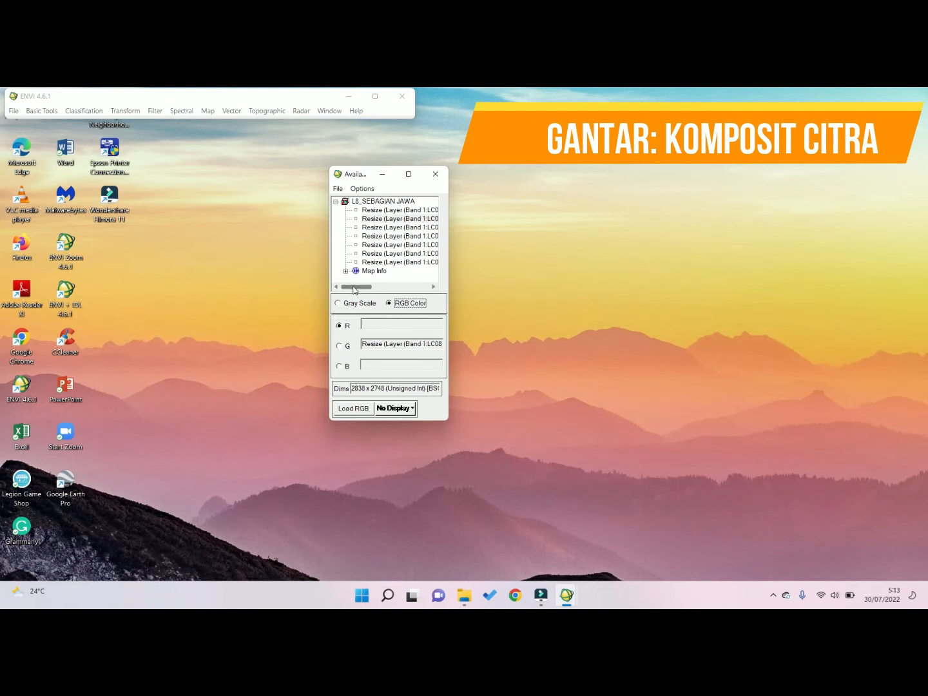
left_click_drag(353, 287, 422, 286)
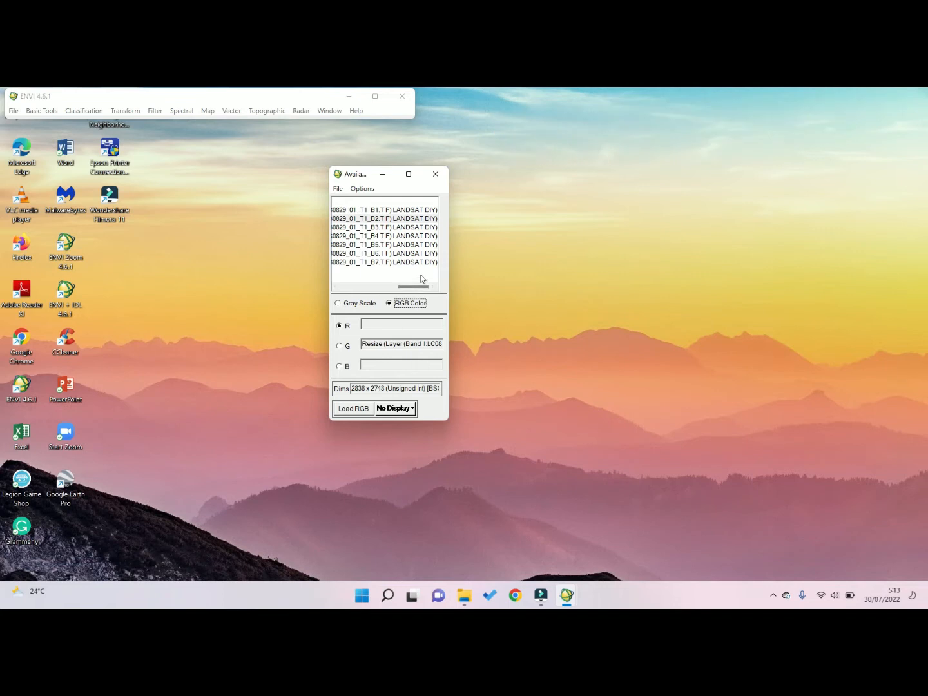
left_click(417, 236)
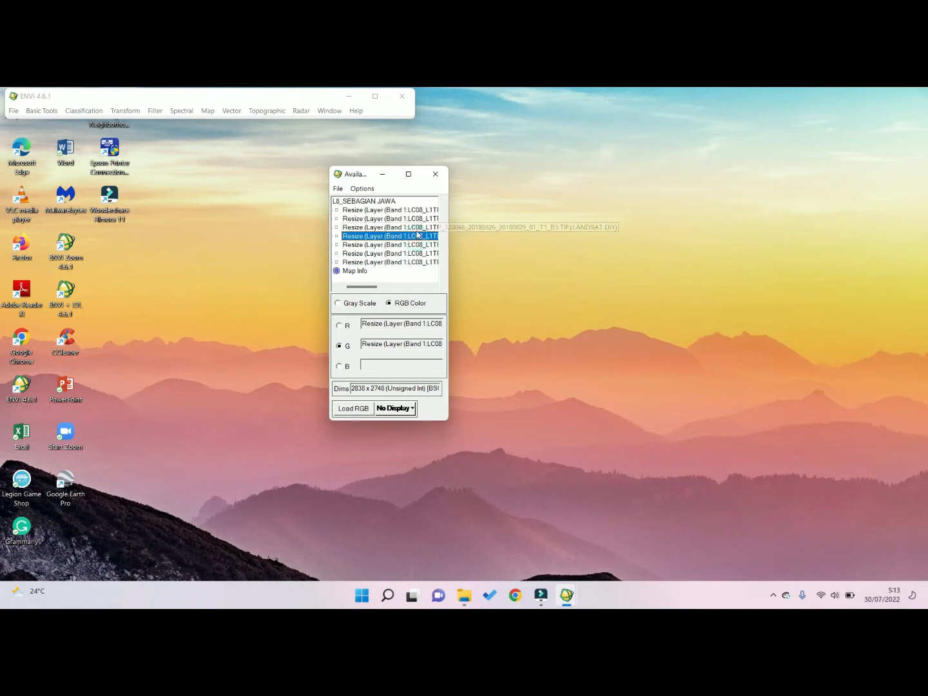
left_click(417, 227)
left_click(416, 219)
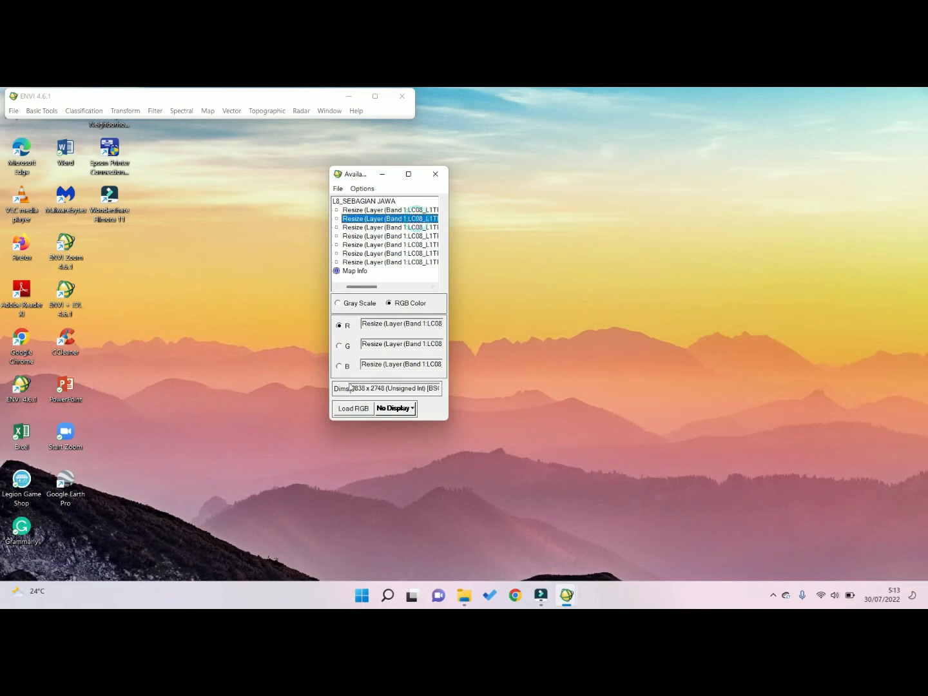
left_click(351, 409)
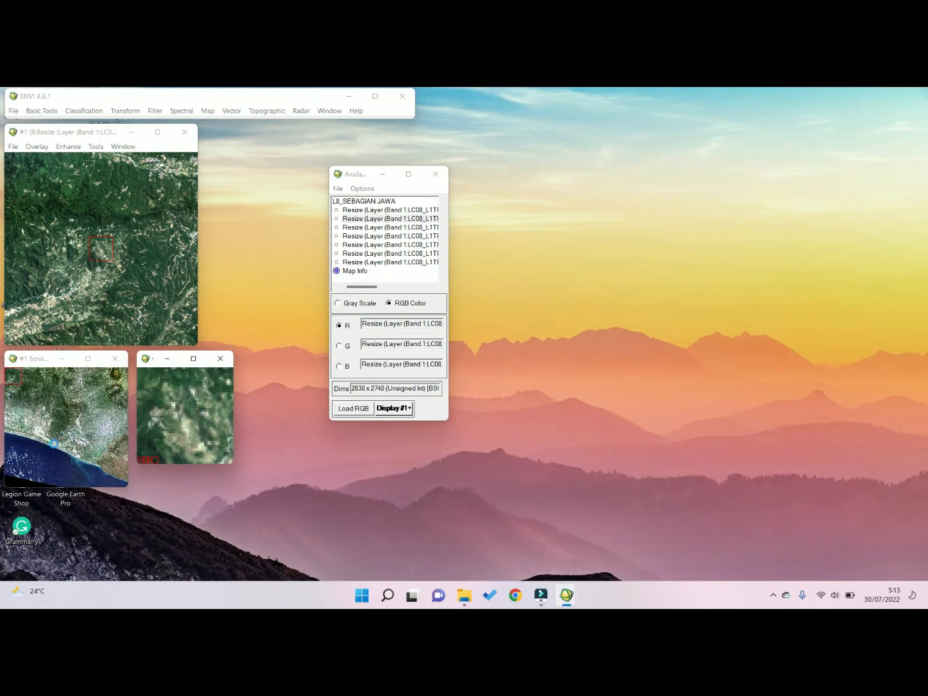
Step: Inspect coastal and inland areas of the natural-color composite by repositioning the full-resolution and zoom views
left_click(53, 445)
left_click(38, 429)
left_click(40, 416)
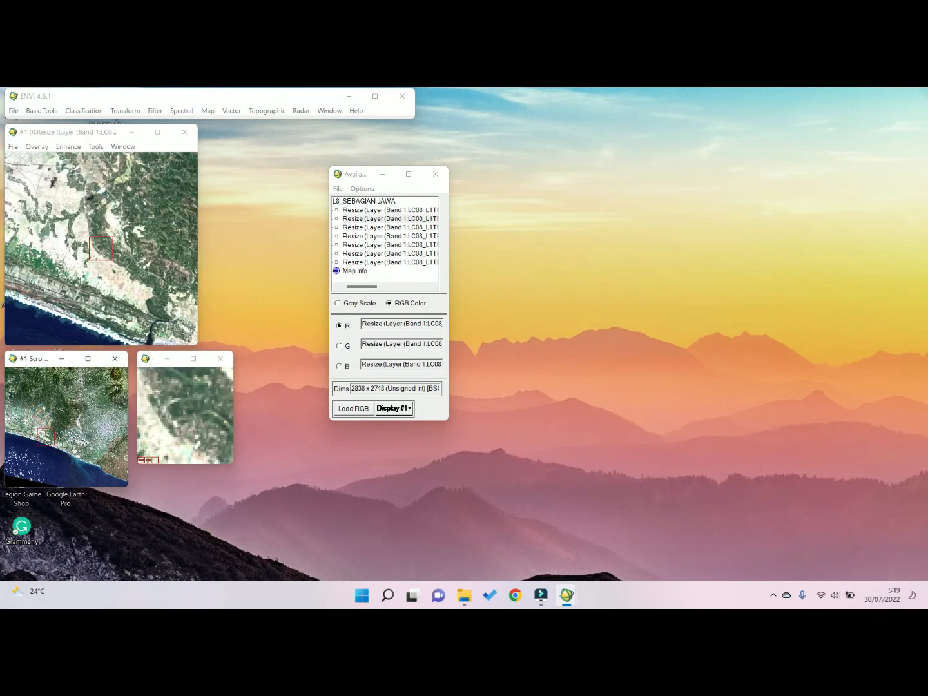
left_click(149, 274)
left_click(130, 264)
left_click(86, 290)
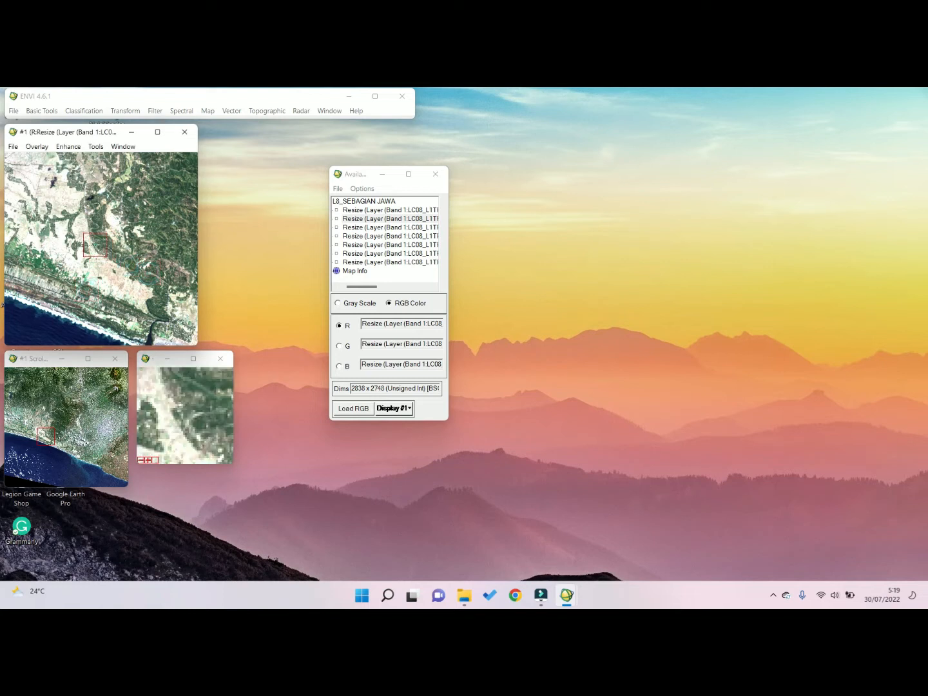
left_click(94, 220)
left_click(89, 195)
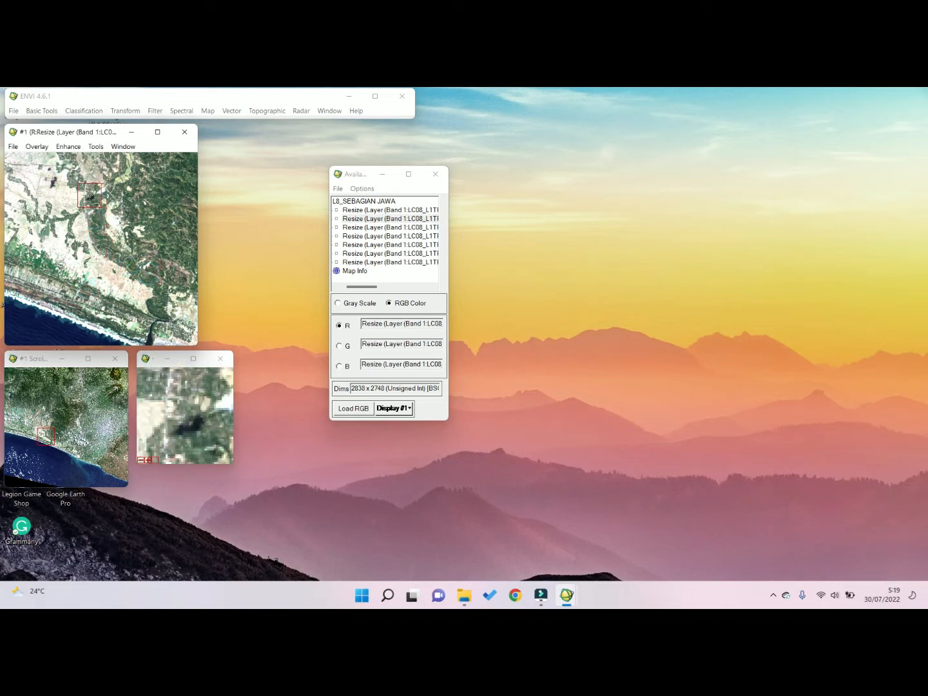
left_click(47, 398)
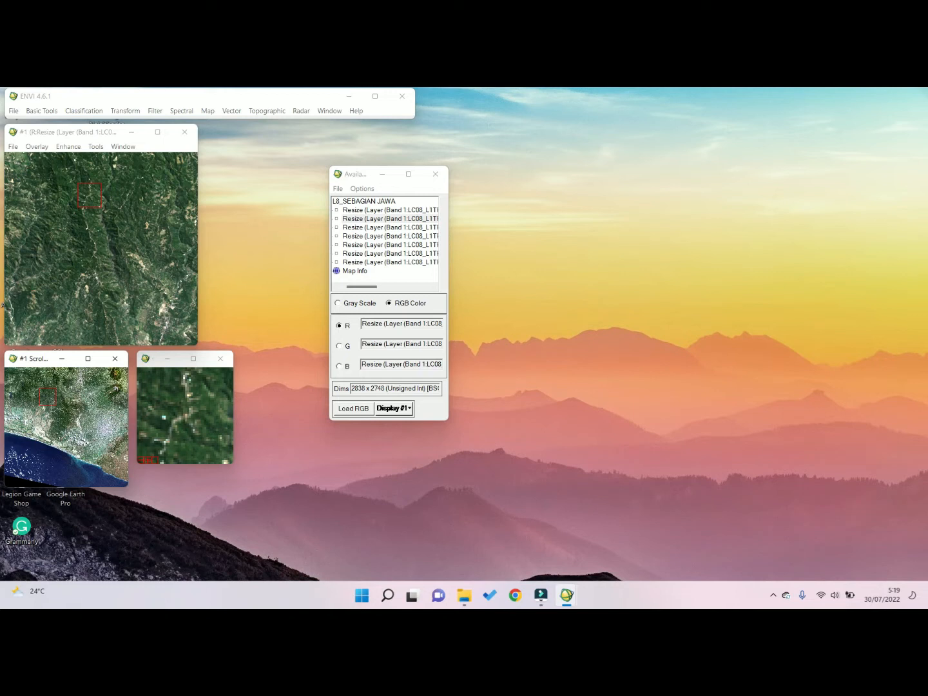
left_click(57, 419)
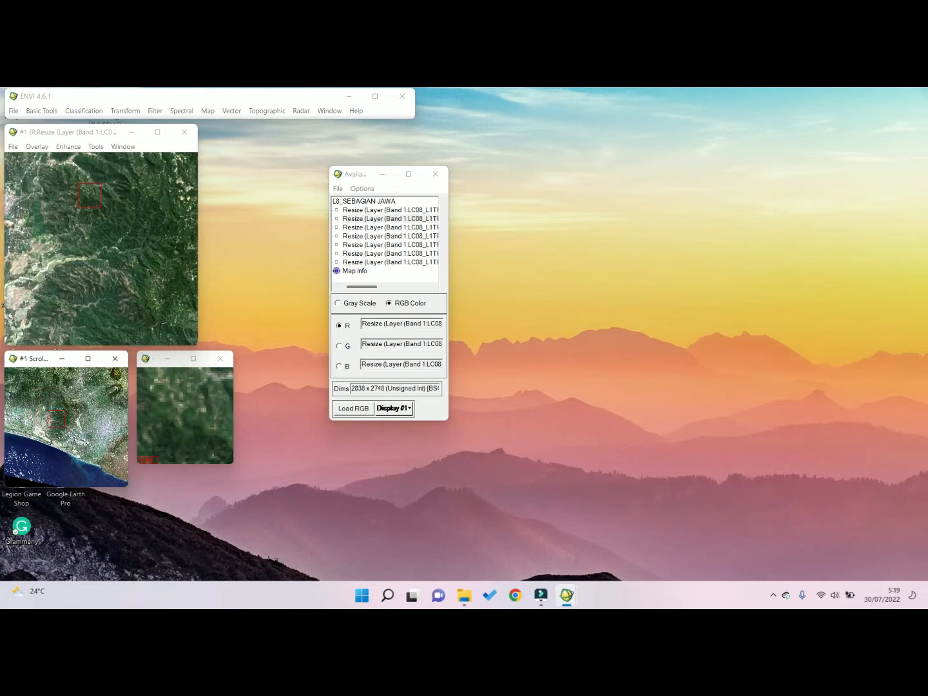
left_click(40, 437)
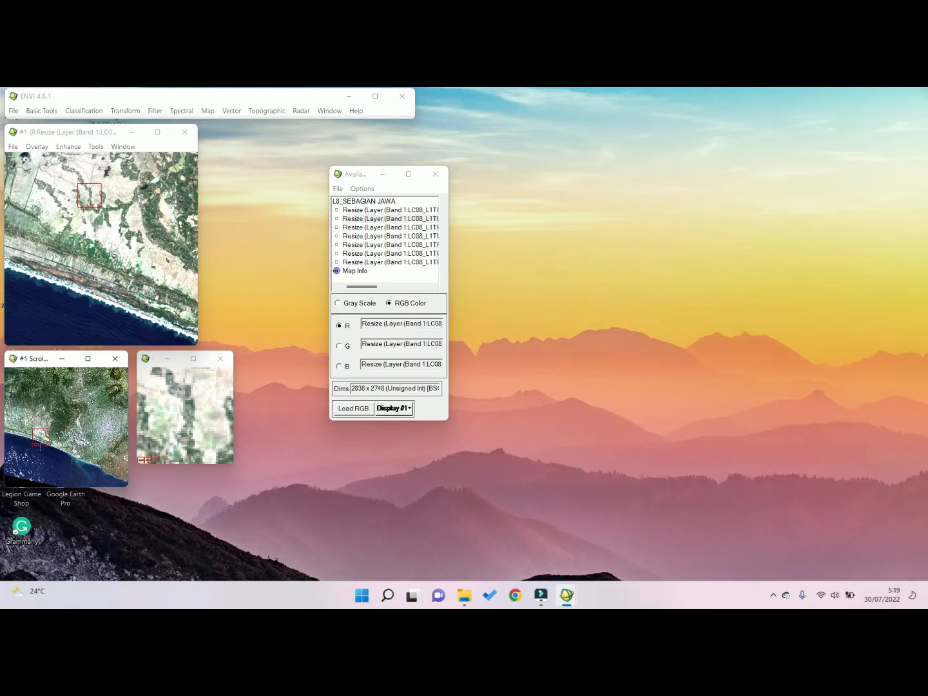
left_click(55, 439)
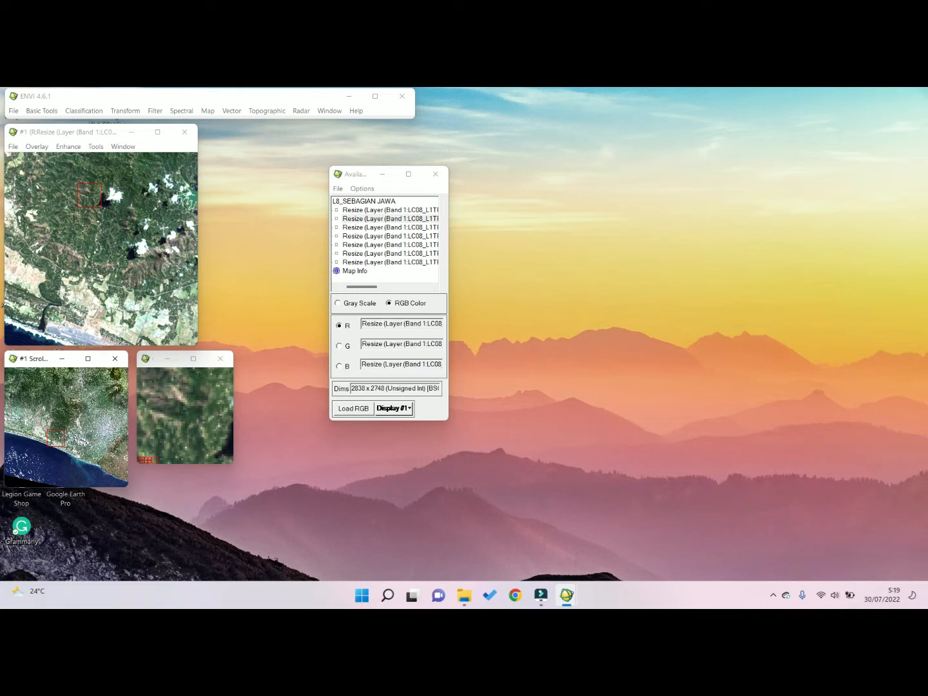
Step: Examine the inland hills, the western forest and the reservoir in the natural-color composite at full resolution and zoom
left_click_drag(54, 315, 45, 293)
left_click(87, 244)
left_click(108, 229)
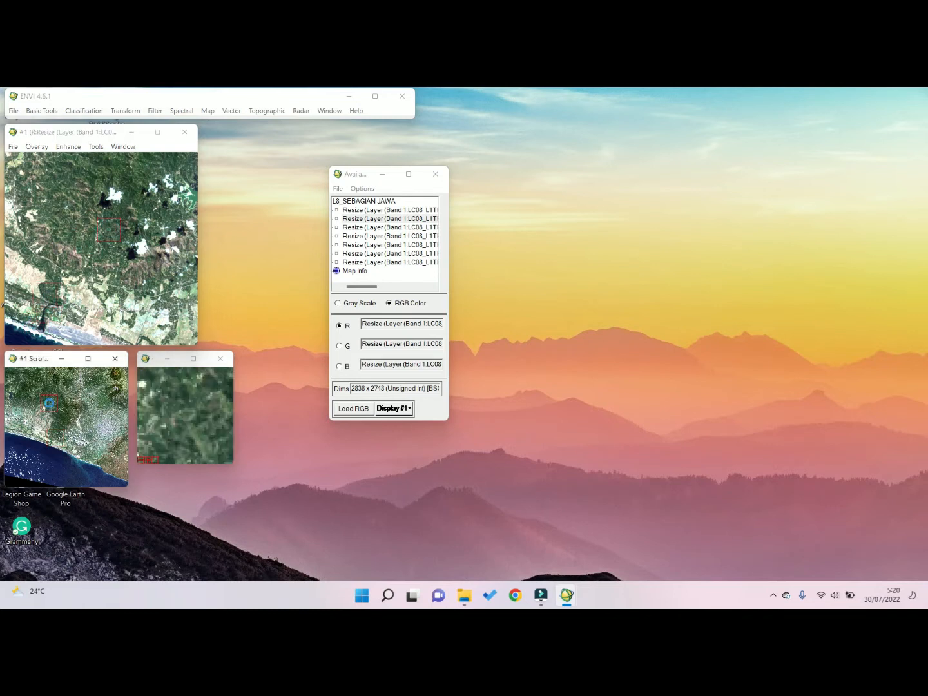
left_click(49, 402)
left_click(33, 400)
left_click(19, 405)
left_click(13, 414)
left_click(11, 419)
mouse_move(5, 420)
left_mouse_down()
mouse_move(25, 420)
mouse_move(2, 419)
left_mouse_up()
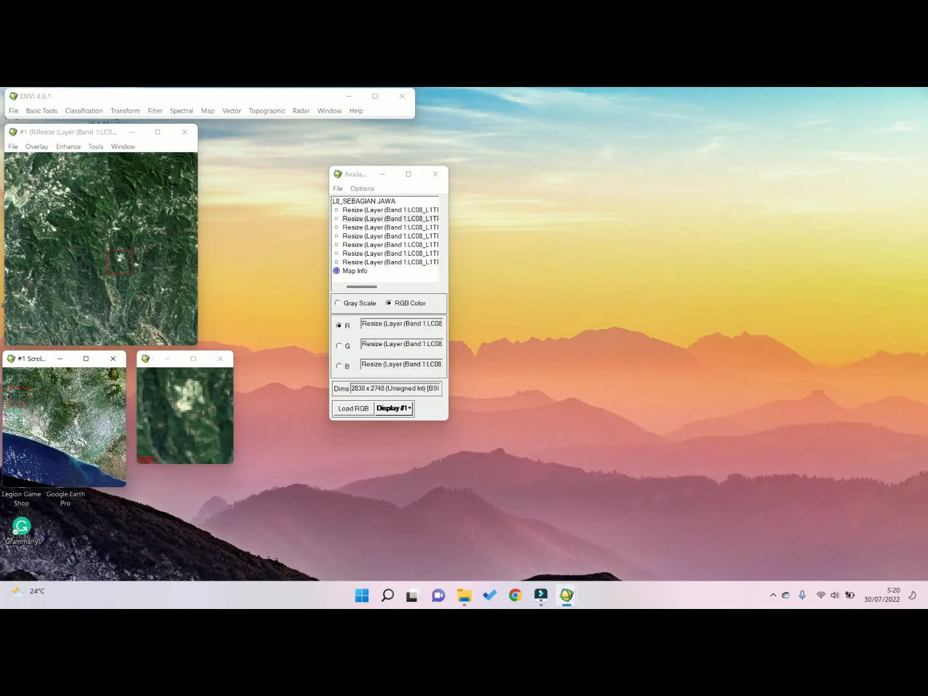
left_click_drag(17, 393, 11, 392)
left_click(72, 276)
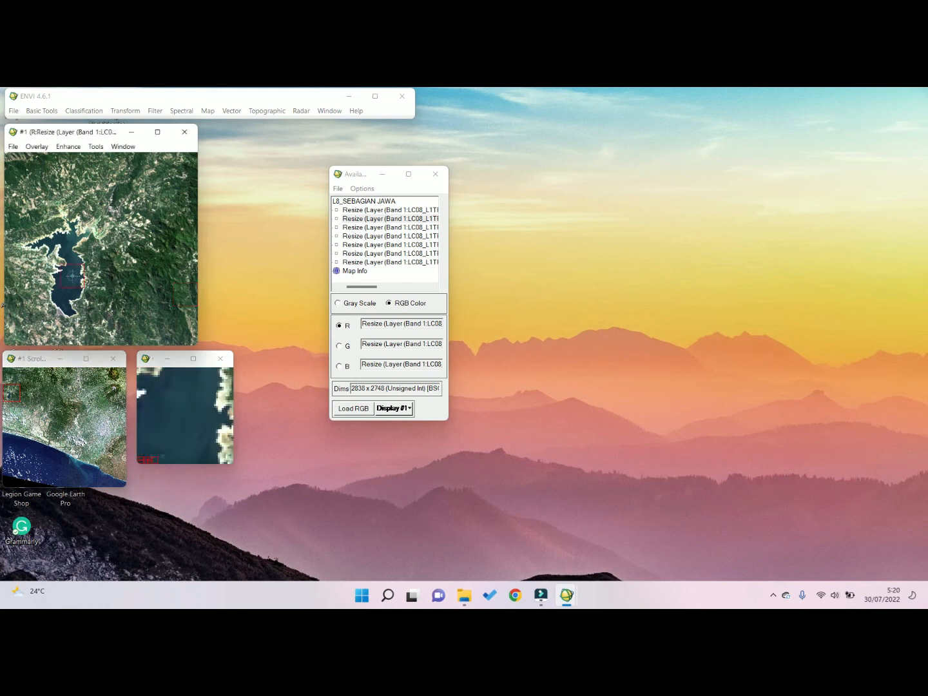
left_click(80, 218)
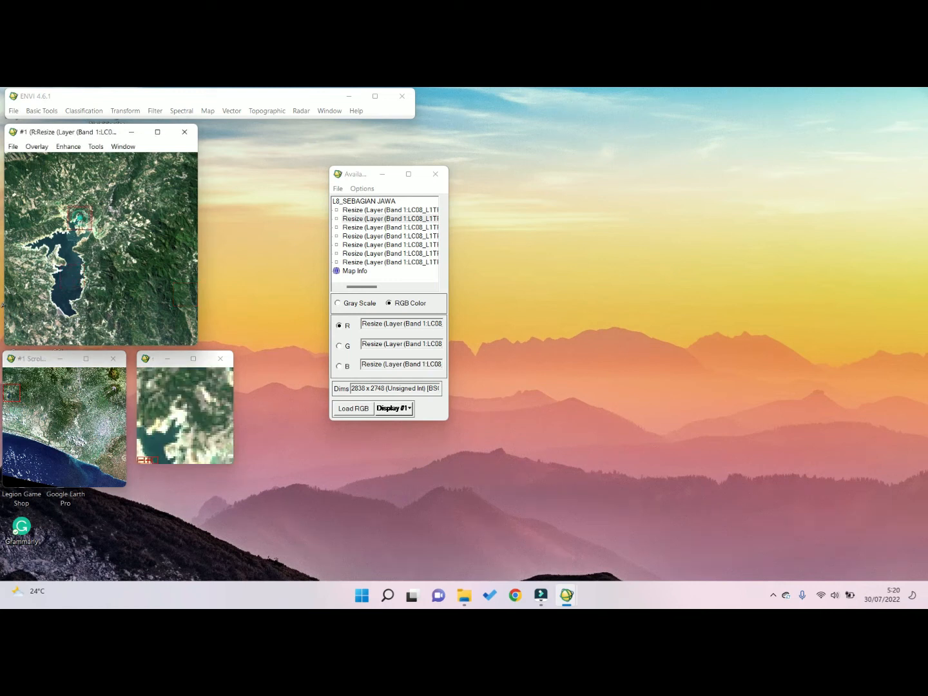
mouse_move(80, 218)
left_mouse_down()
mouse_move(75, 242)
mouse_move(94, 234)
left_mouse_up()
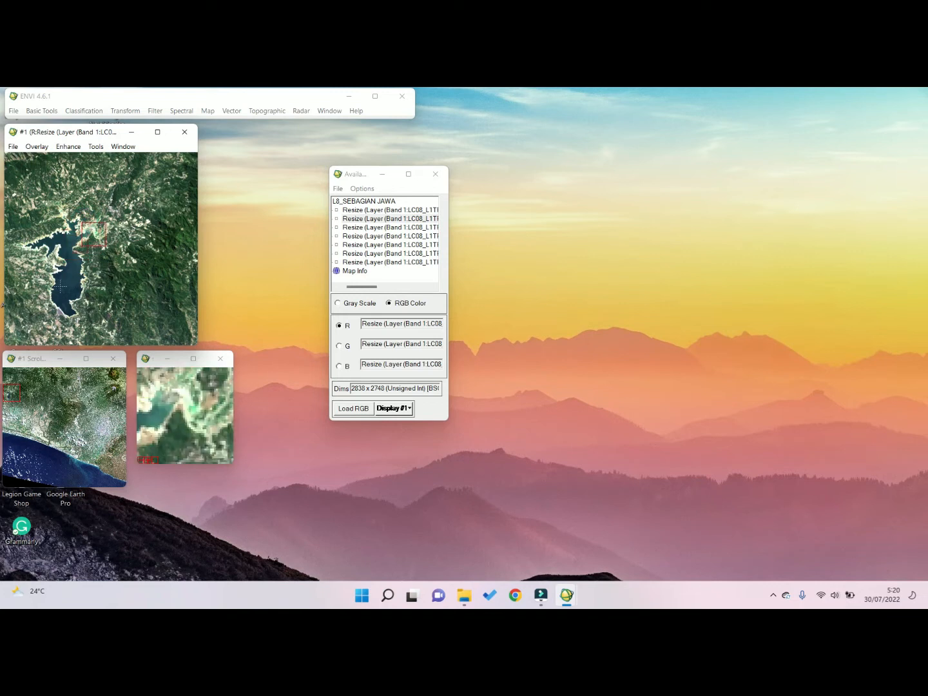
Step: Inspect the central hills, the volcano in the northeast and the southeastern uplands in the natural-color composite
left_click(65, 403)
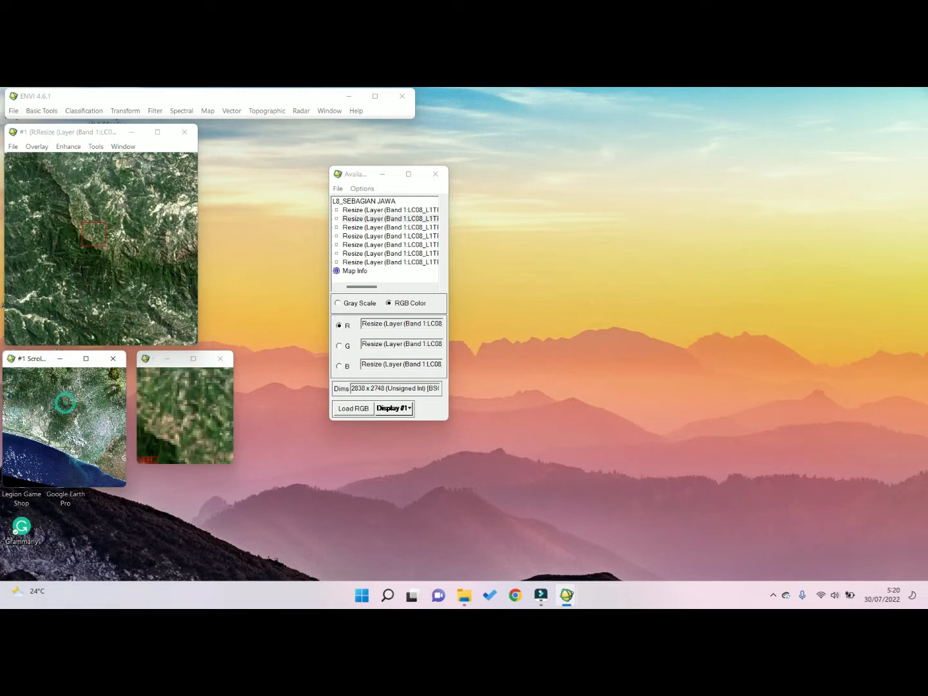
left_click(108, 394)
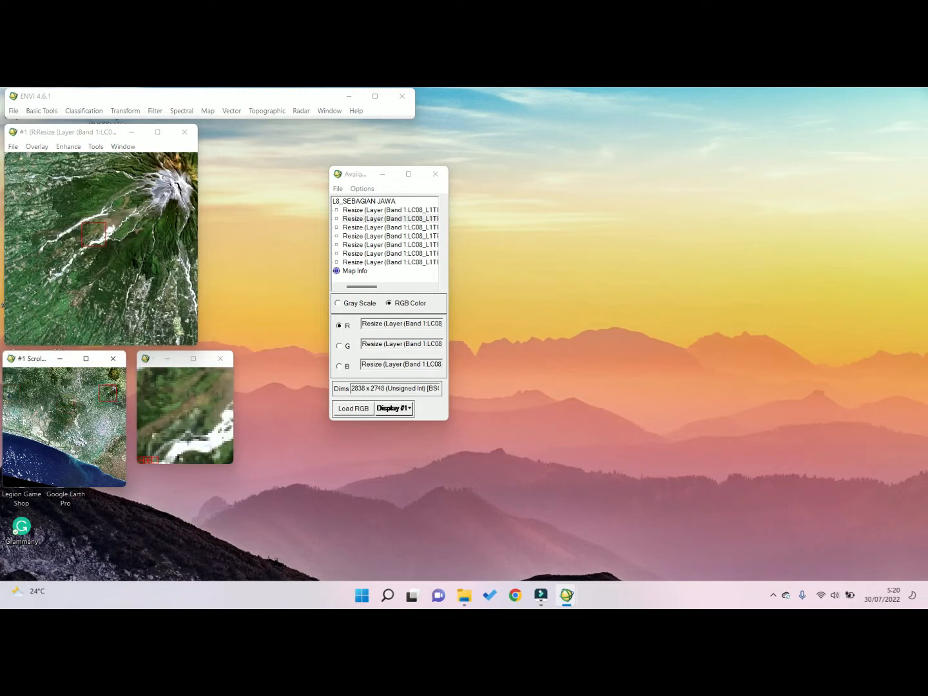
left_click(114, 386)
left_click(115, 408)
left_click_drag(115, 408, 112, 449)
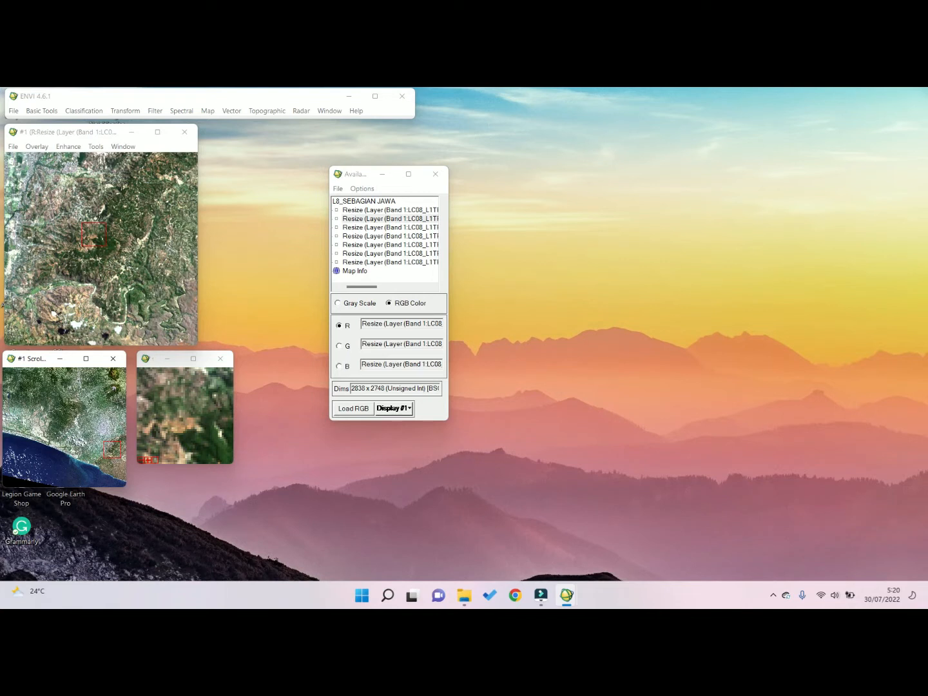
Step: Load an RGB composite with B5 as red, B4 as green and B3 as blue into a new second display beside the band list
left_click(384, 413)
left_click(387, 423)
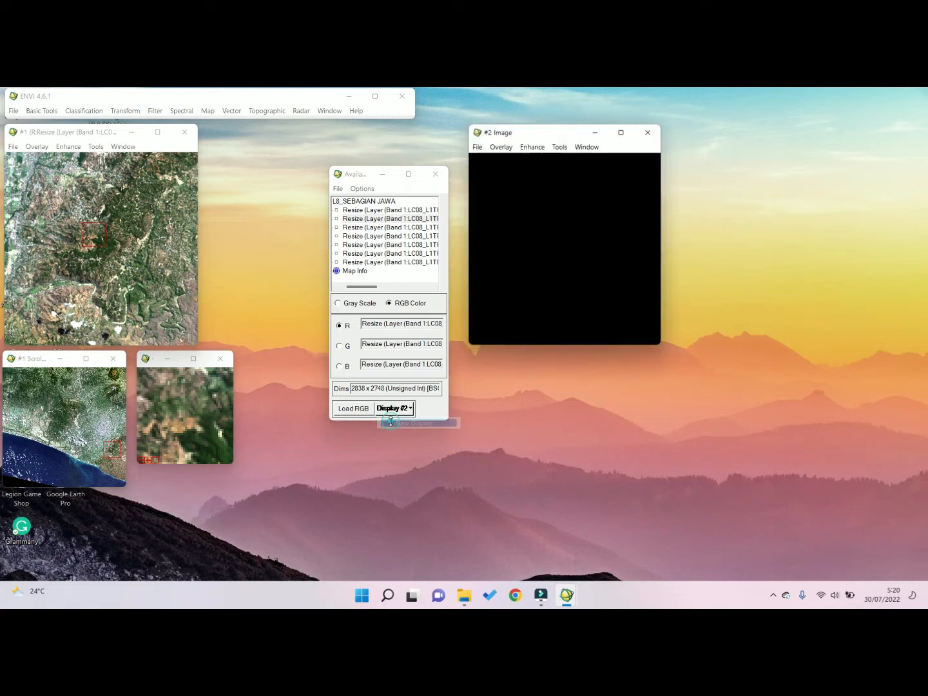
left_click_drag(360, 175, 274, 136)
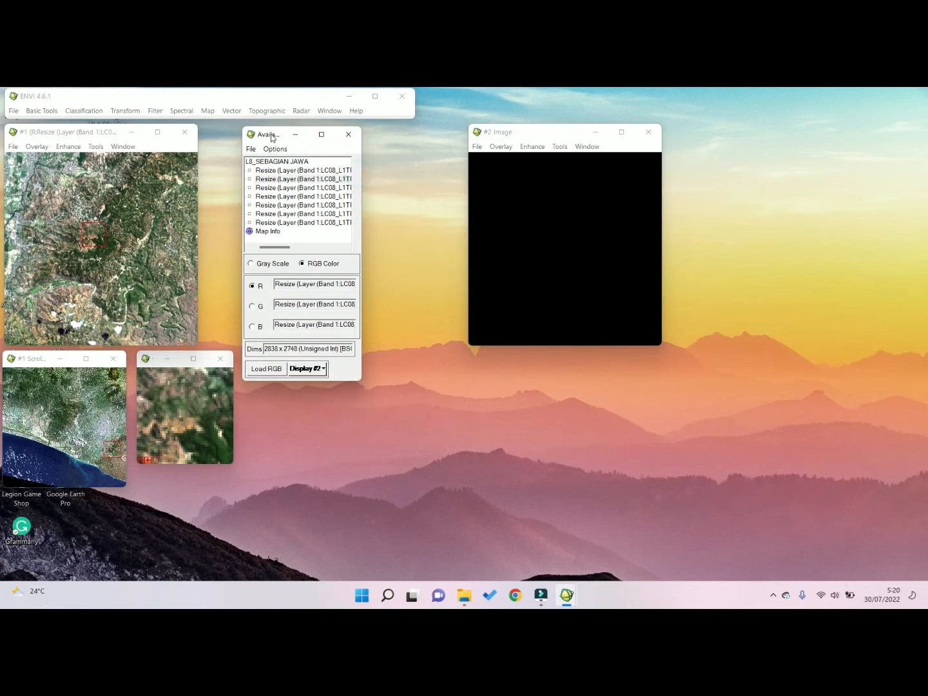
left_click_drag(274, 247, 329, 250)
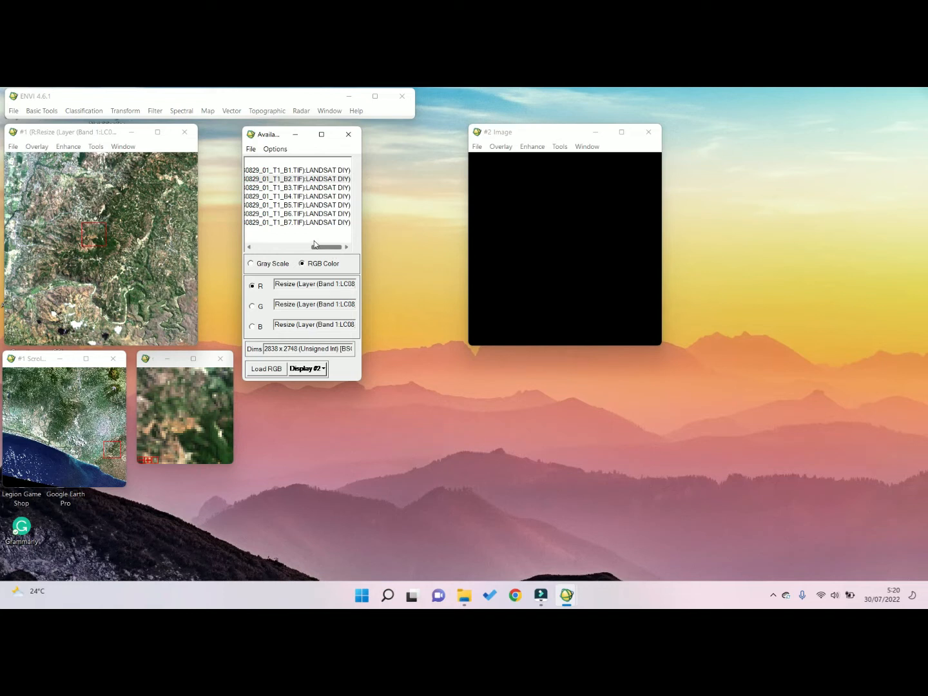
left_click(313, 206)
left_click(313, 198)
left_click(313, 189)
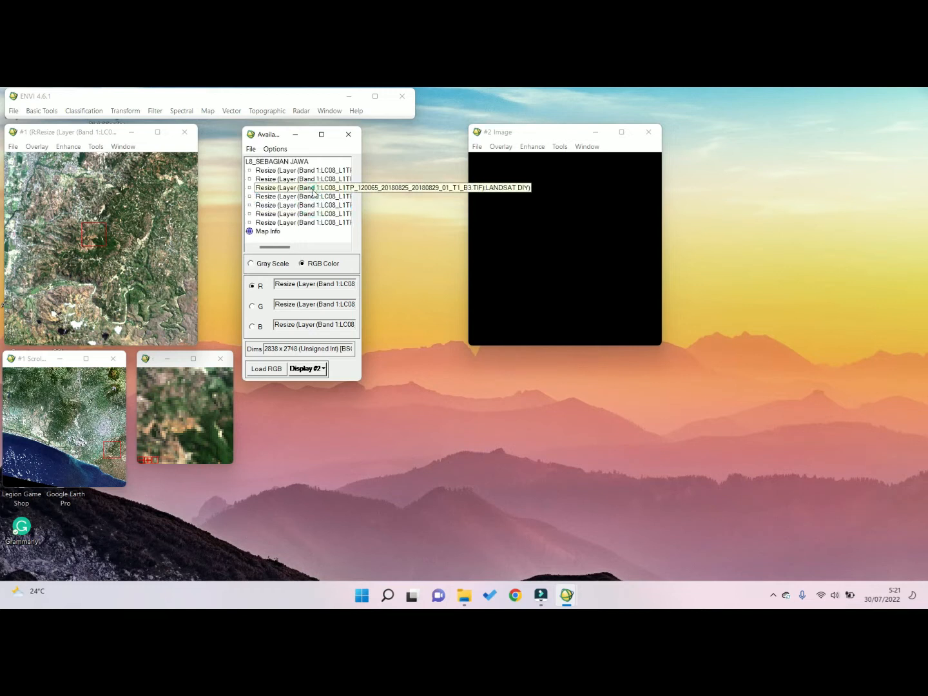
left_click(267, 373)
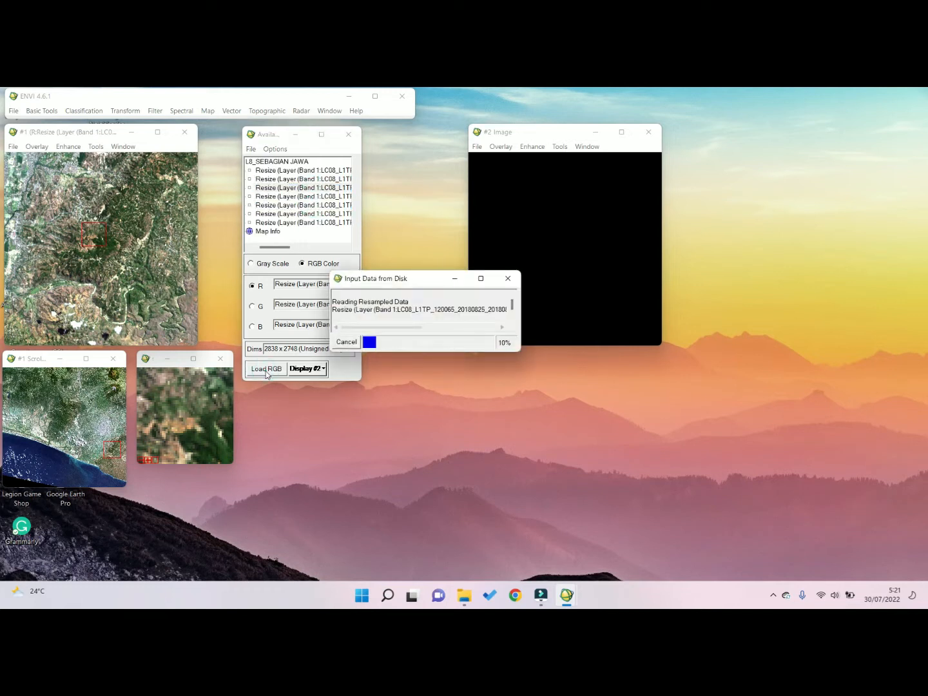
left_click_drag(533, 138, 432, 138)
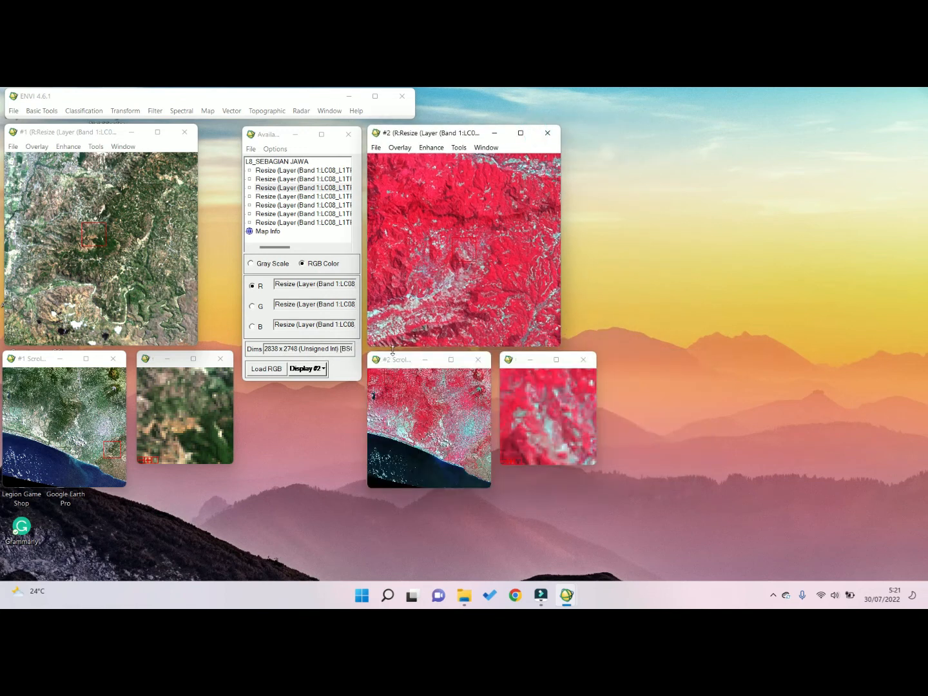
Step: Link Display #1 and Display #2 at the false-color coastal view, with both displays set to Yes
left_click(404, 432)
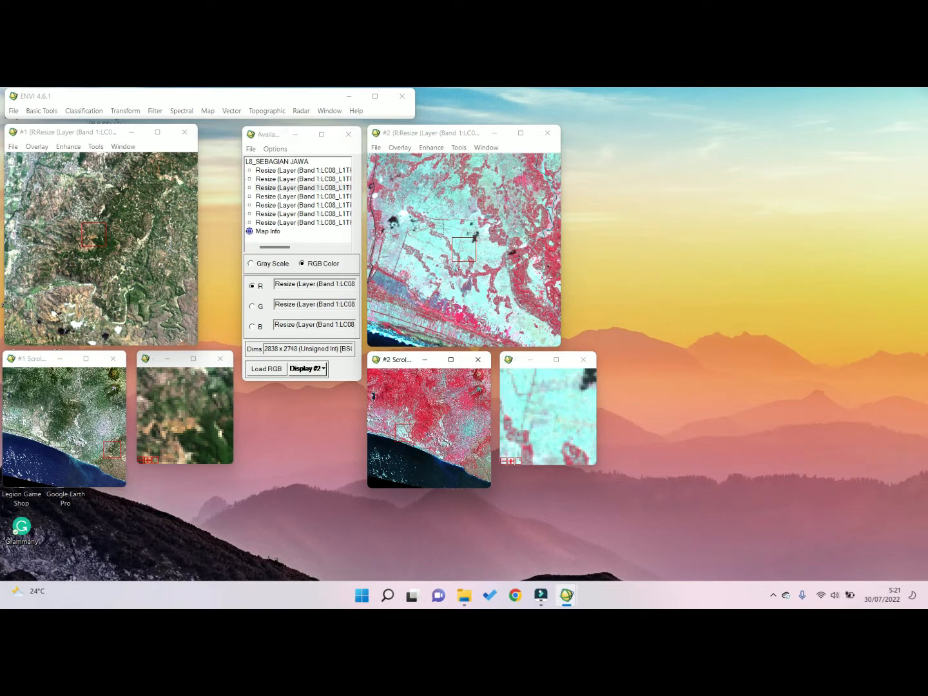
right_click(444, 230)
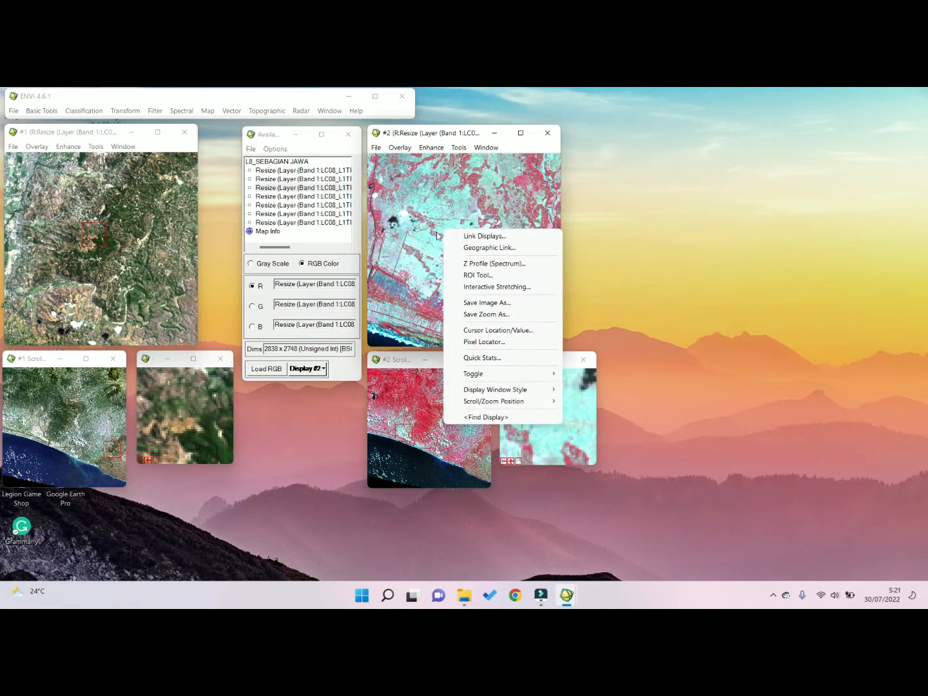
left_click(469, 237)
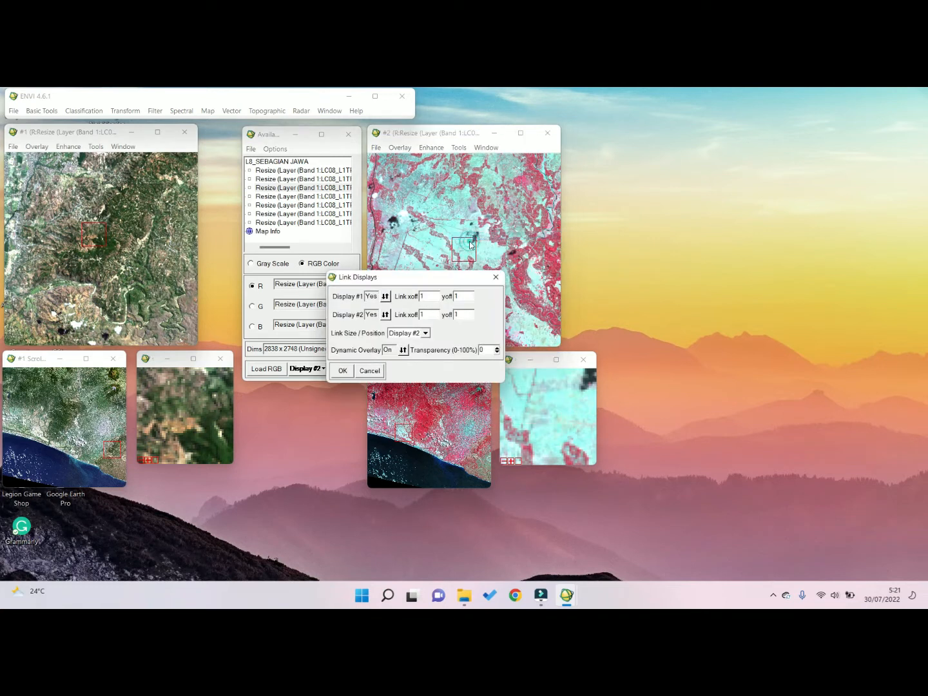
left_click_drag(393, 279, 302, 396)
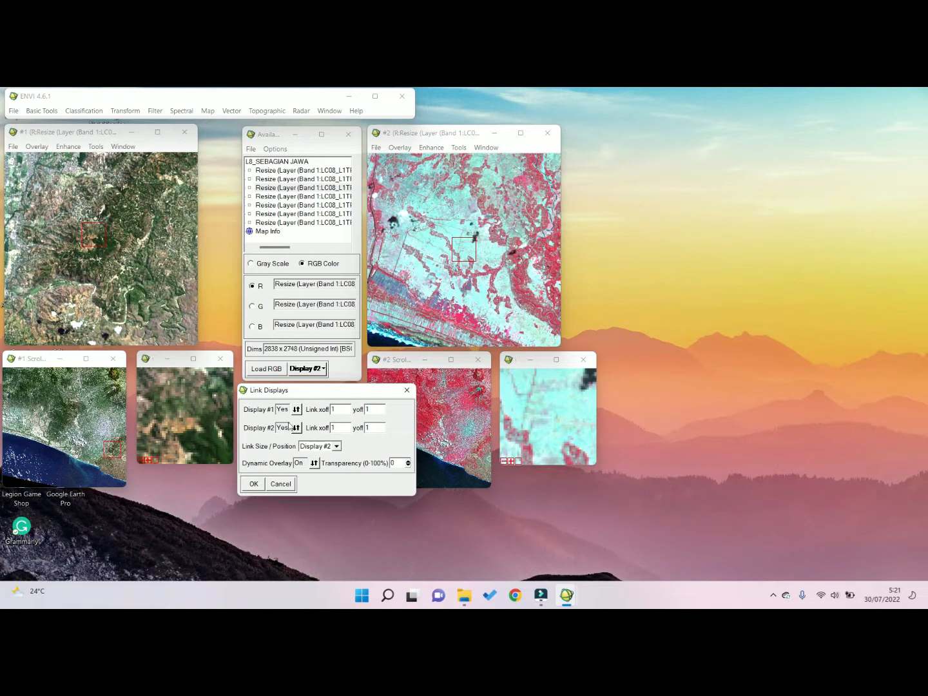
left_click(297, 409)
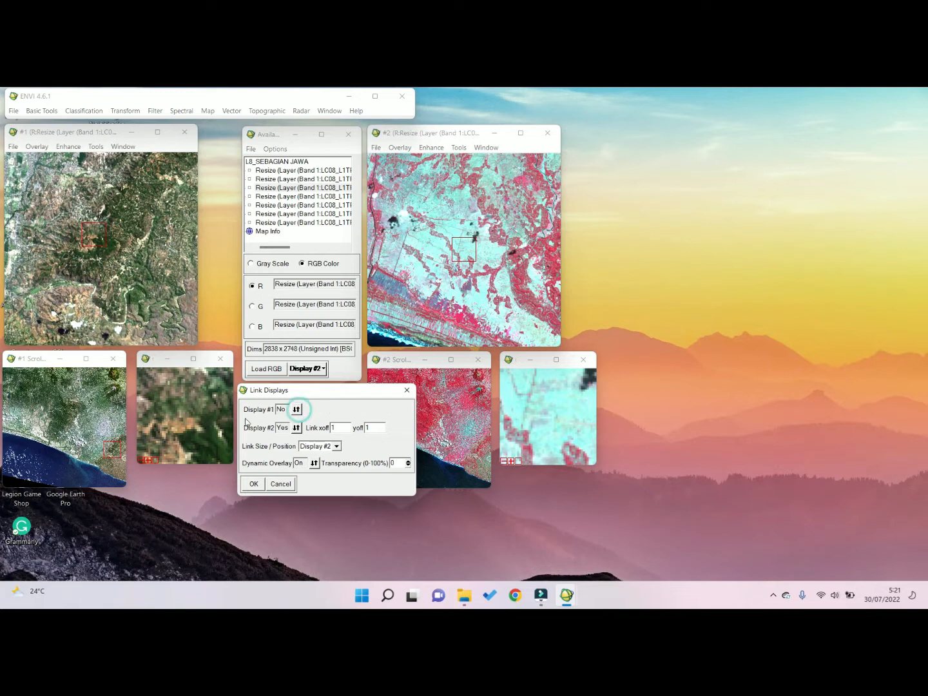
left_click(297, 428)
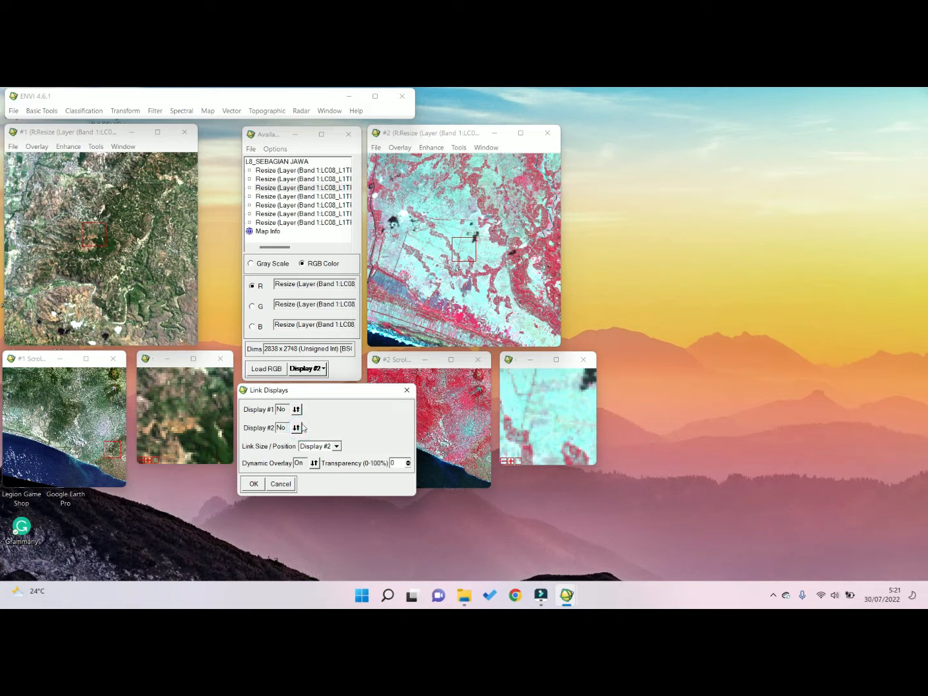
left_click(299, 412)
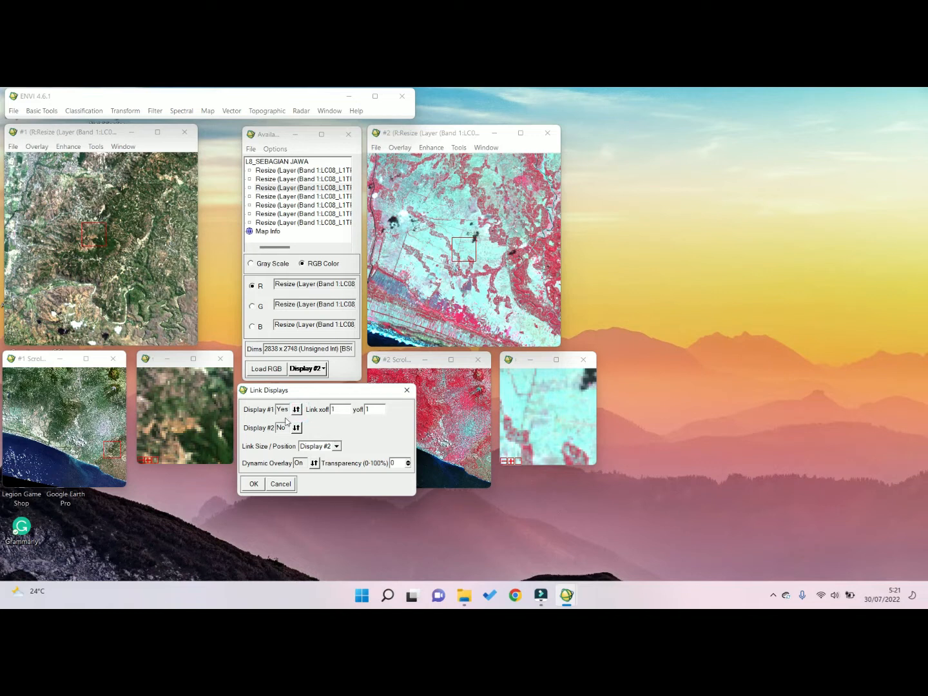
left_click(297, 428)
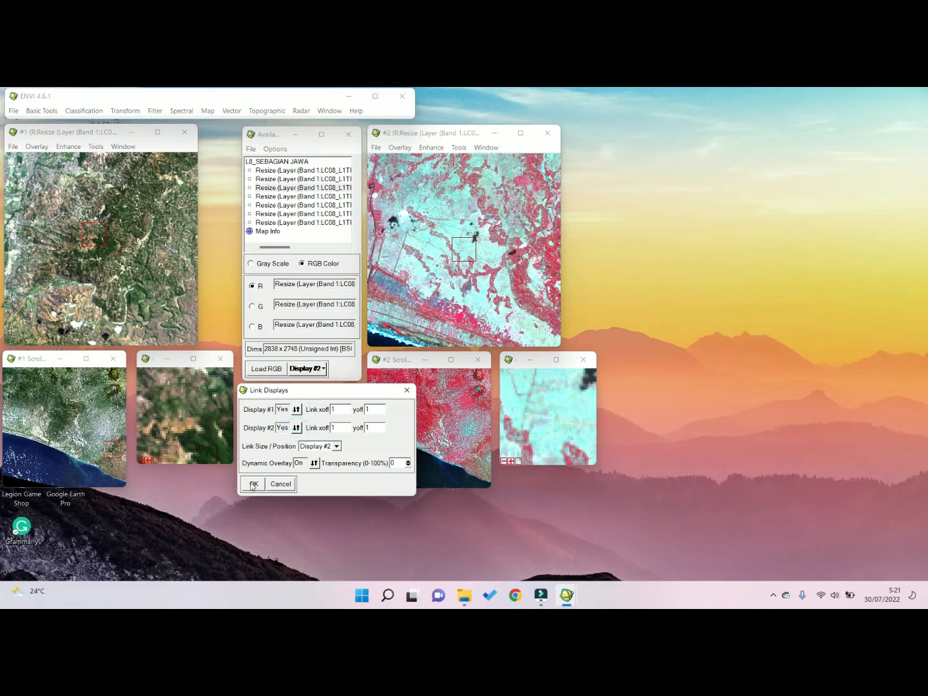
left_click(254, 484)
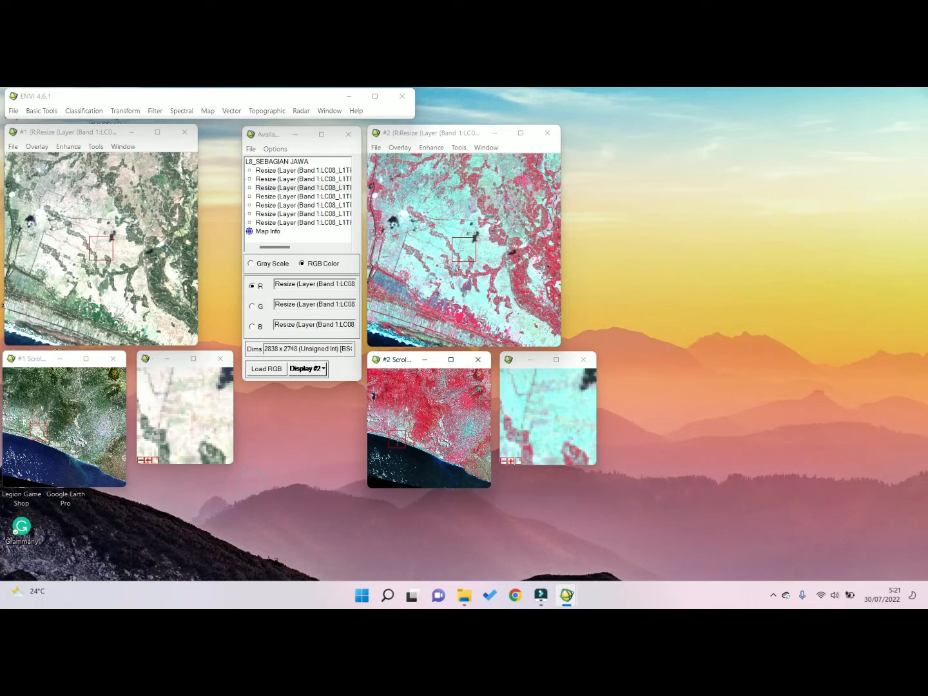
Step: Compare inland, urban, cloudy and coastal areas in the linked natural-color and false-color displays, ending at the small pond near the shoreline
left_click(397, 439)
left_click(418, 422)
left_click(434, 428)
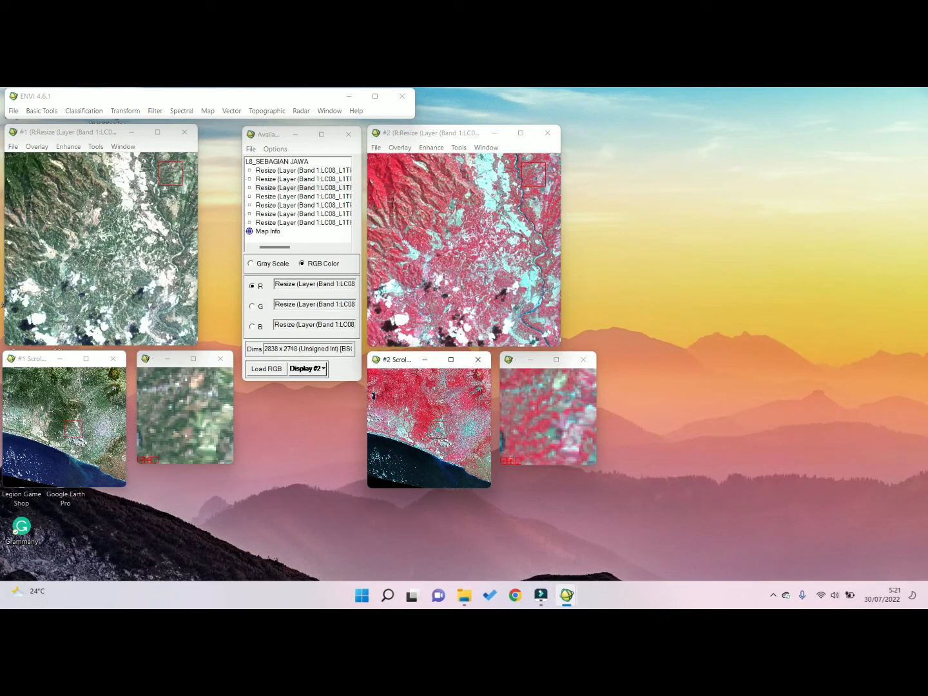
left_click(448, 442)
left_click(115, 419)
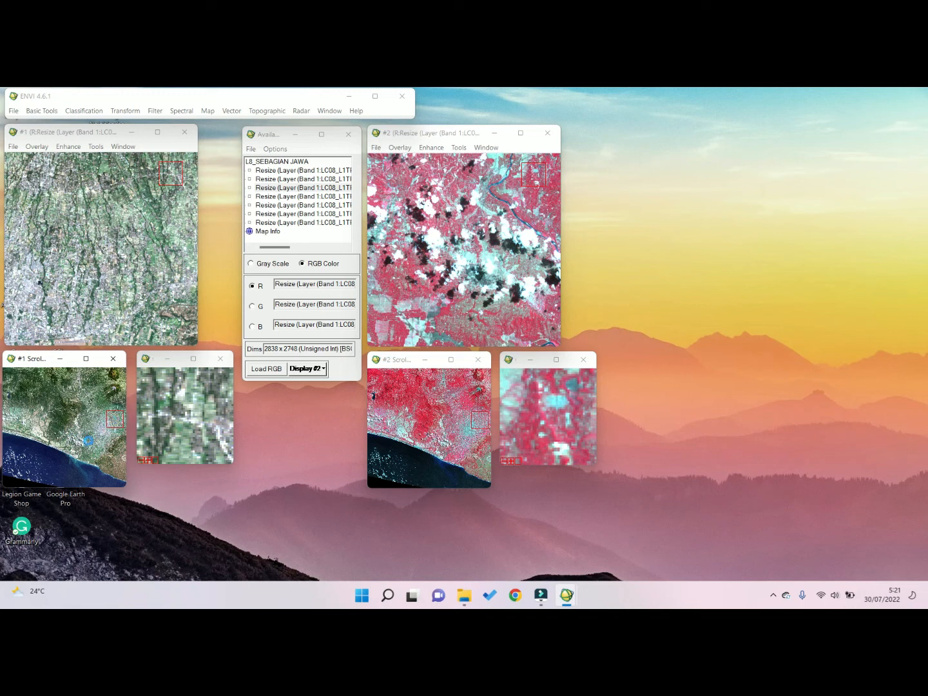
left_click(75, 451)
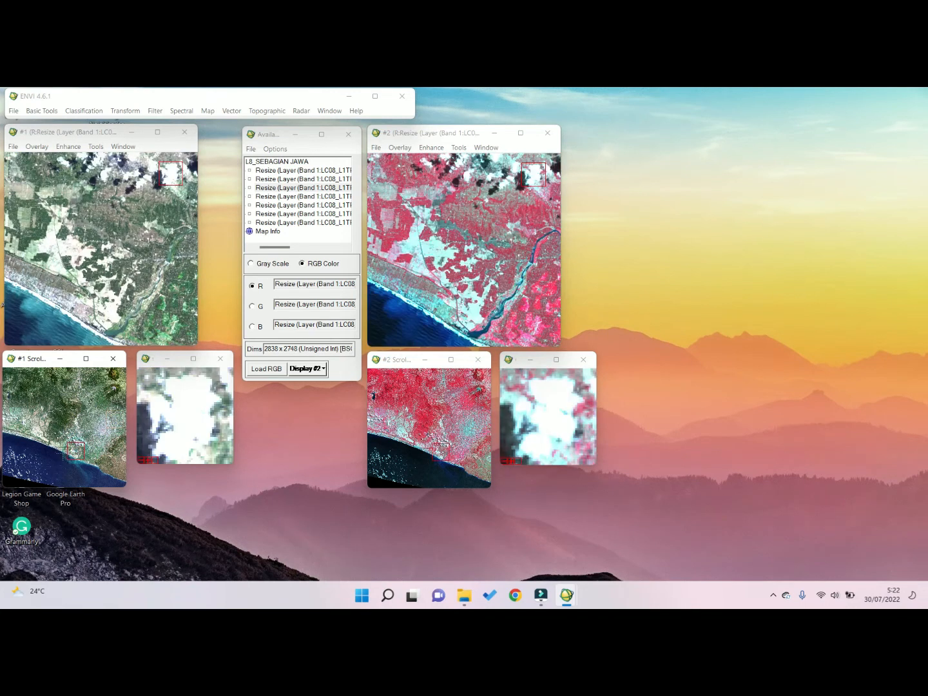
left_click(61, 452)
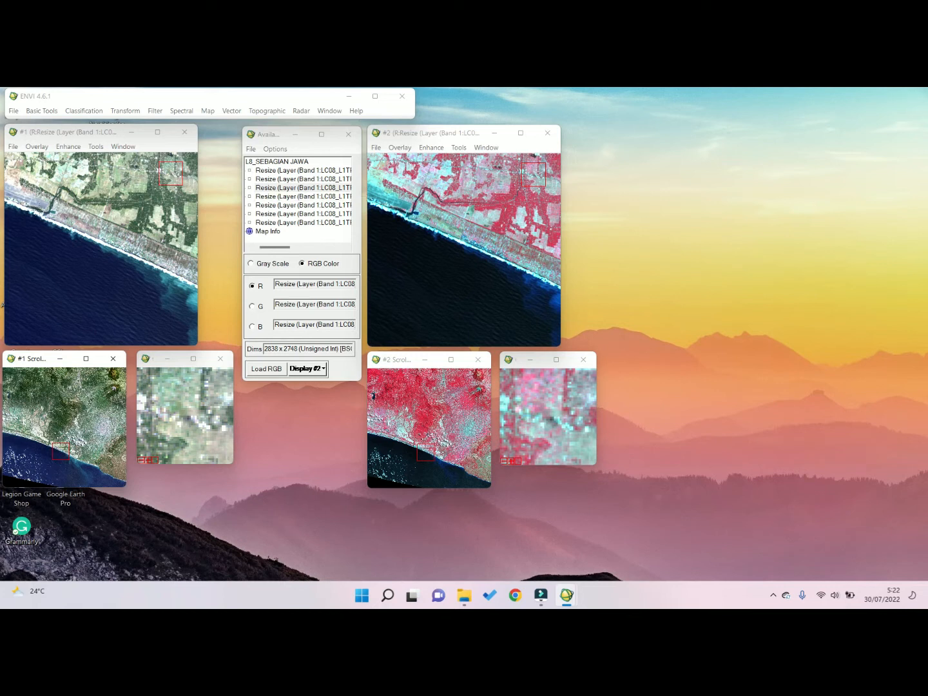
left_click(51, 213)
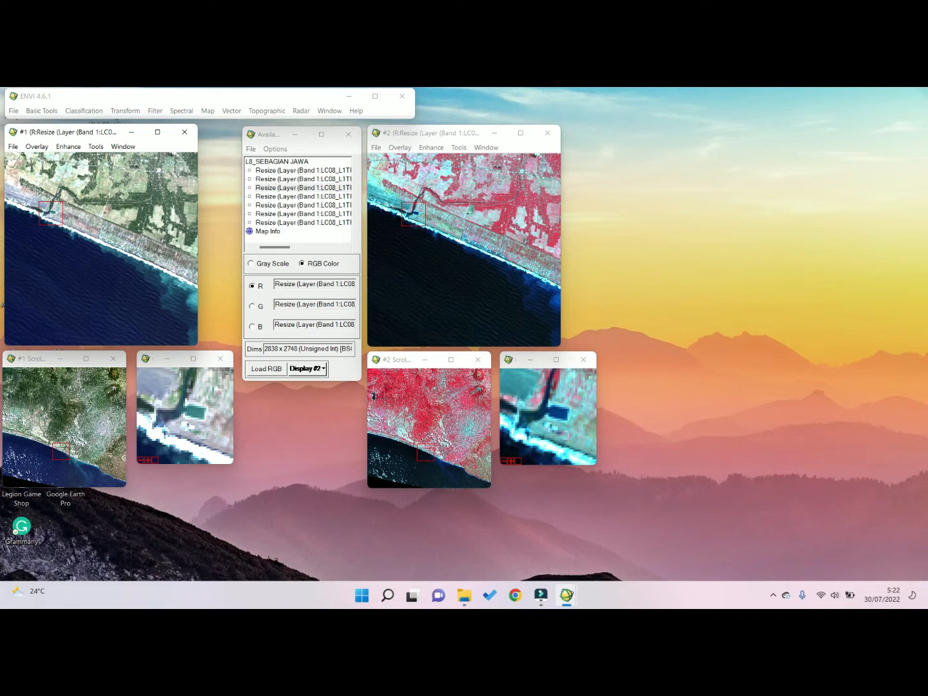
Step: Compare the western reservoir, its shoreline and the meandering river near the coast across the linked natural-color and false-color displays
left_click(383, 403)
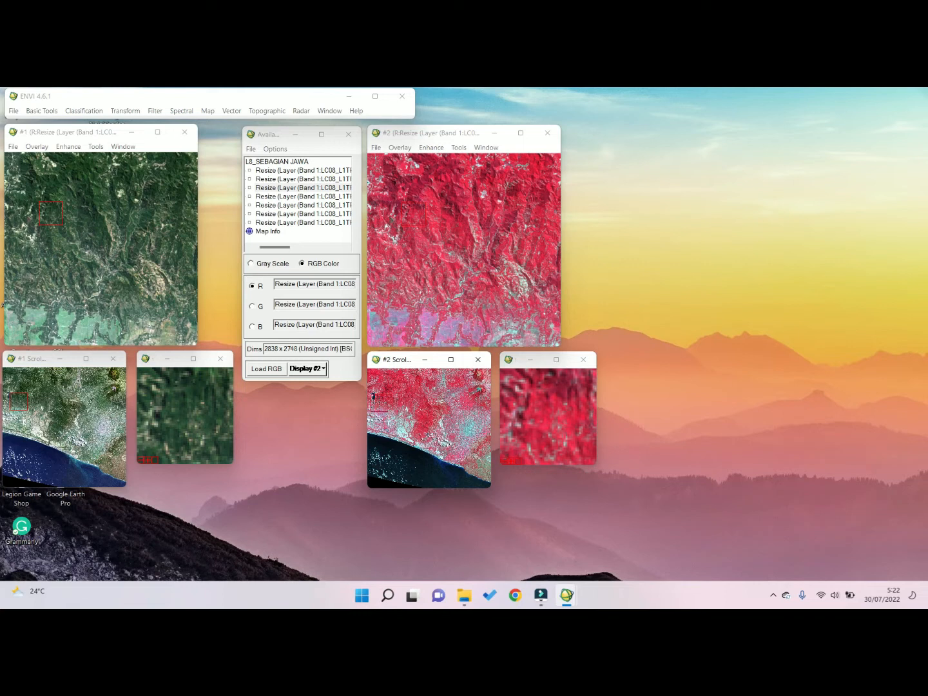
left_click(374, 395)
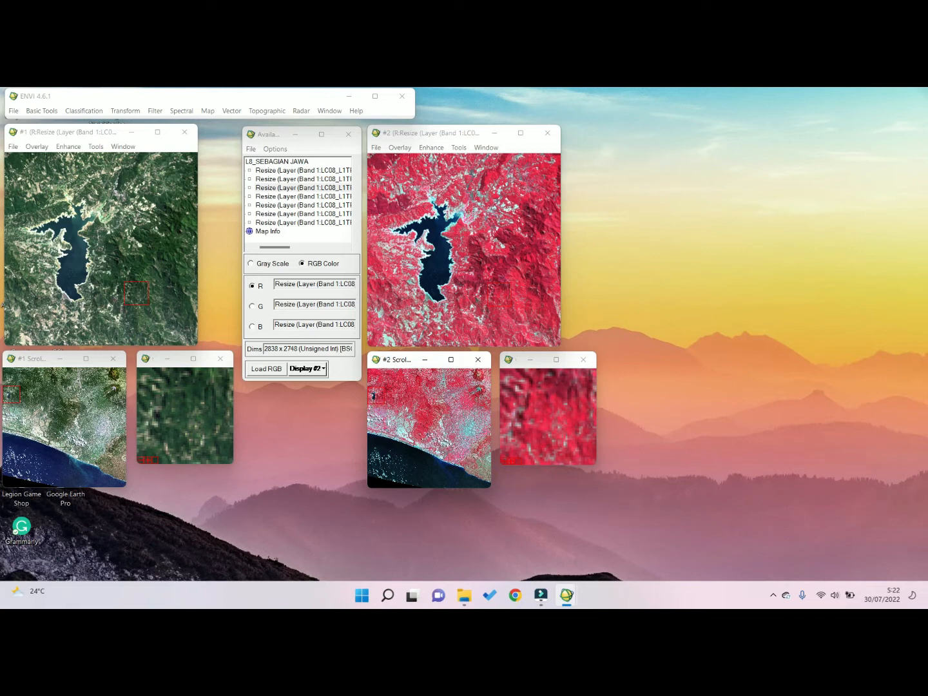
left_click(142, 291)
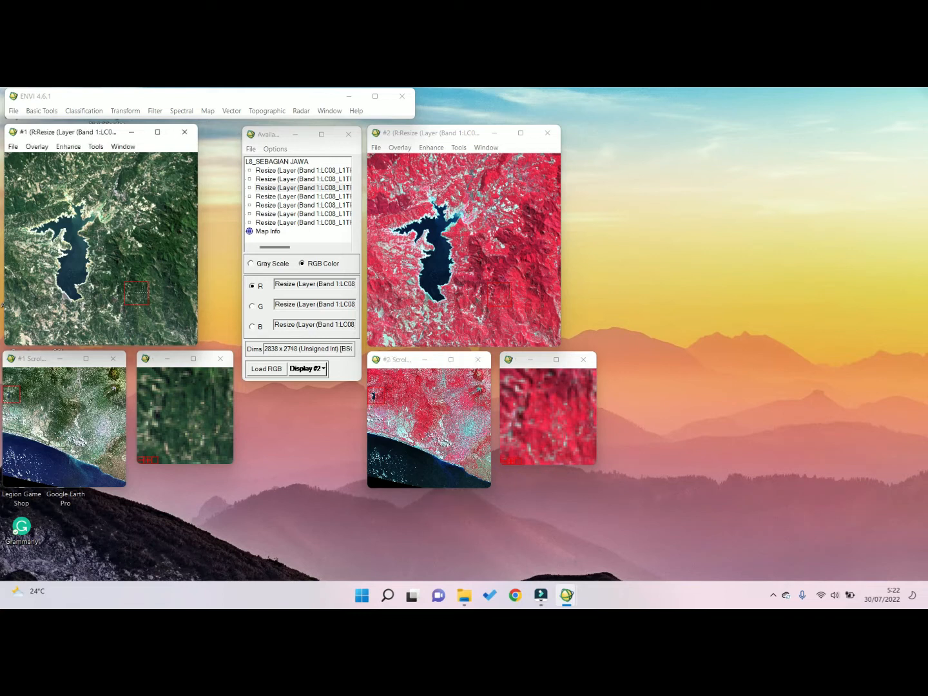
left_click_drag(142, 292, 95, 211)
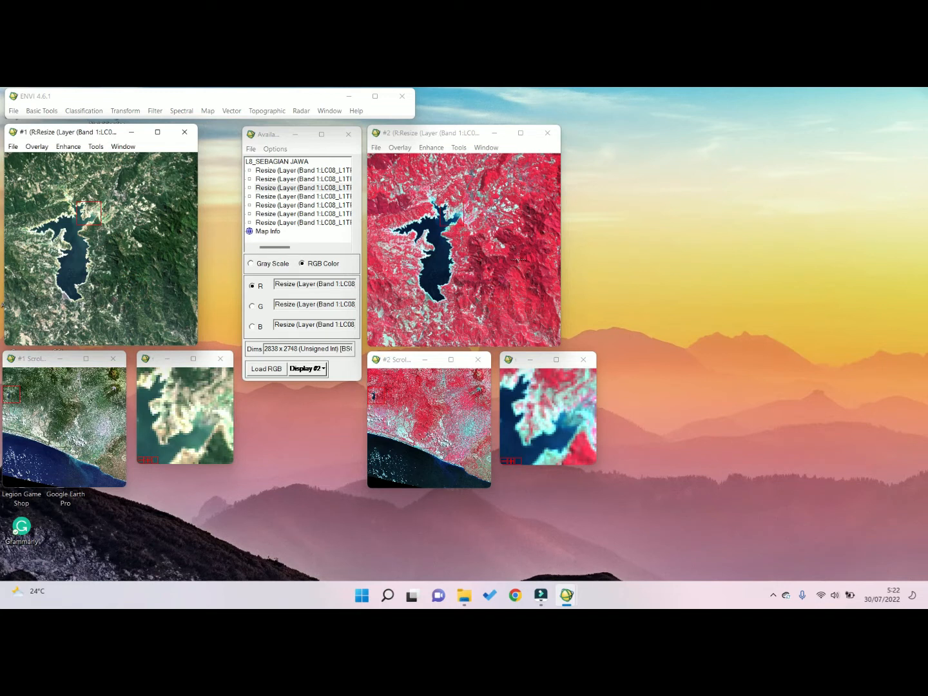
left_click(457, 210)
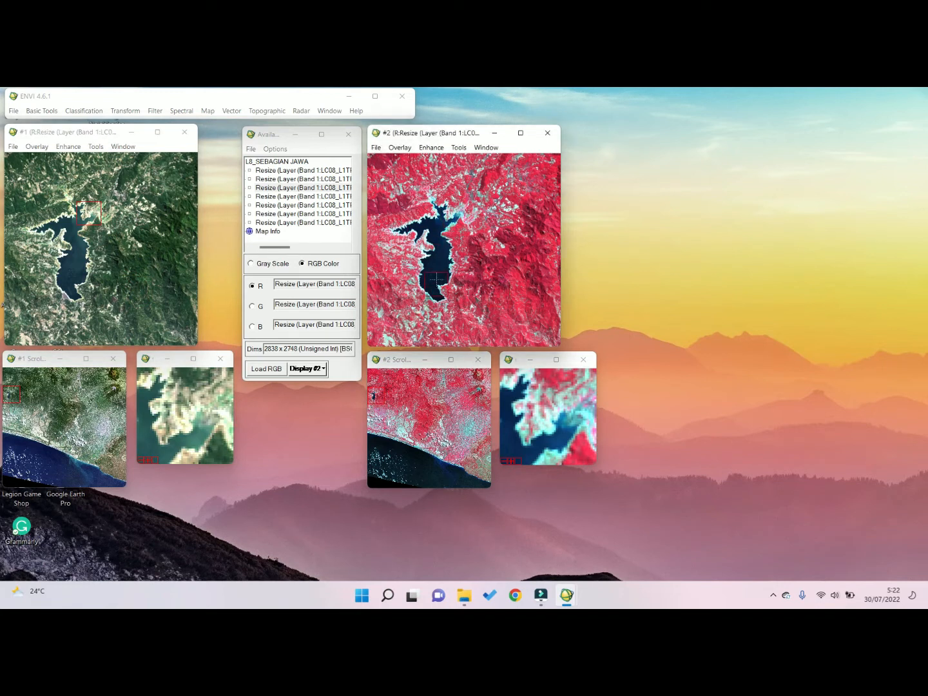
left_click(426, 253)
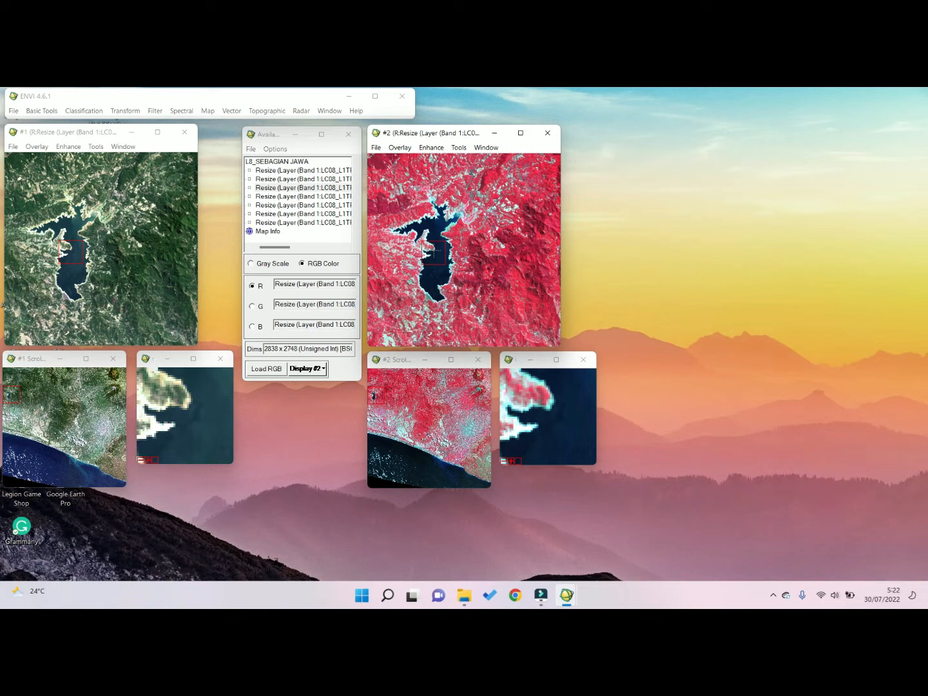
left_click(411, 445)
left_click_drag(69, 252, 110, 252)
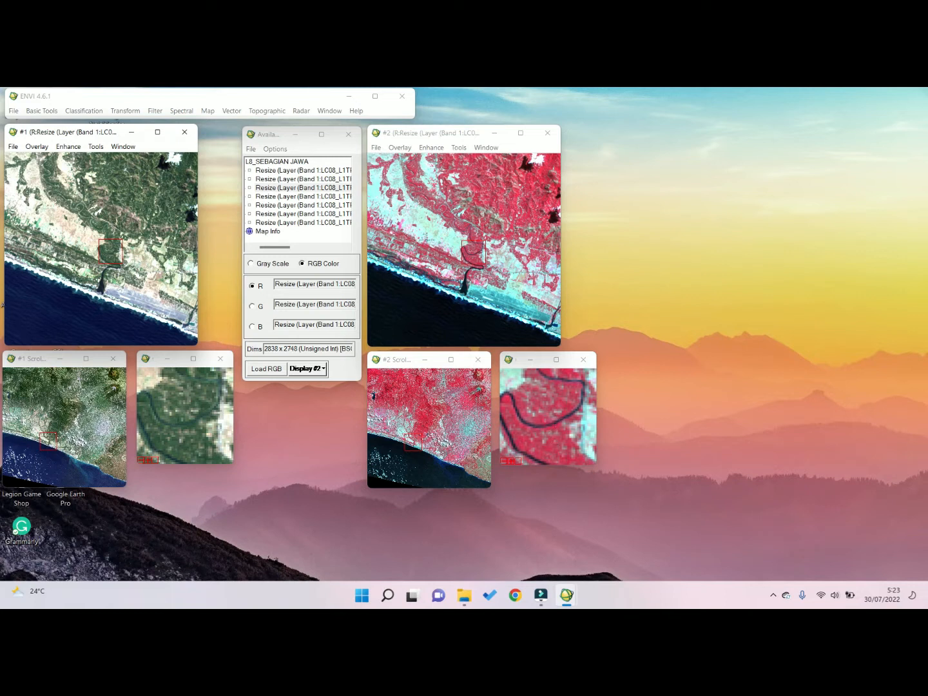
Step: Compare the vegetation and the meandering river upstream of the coast in the linked natural-color and false-color displays
left_click(430, 187)
left_click(455, 228)
left_click(482, 251)
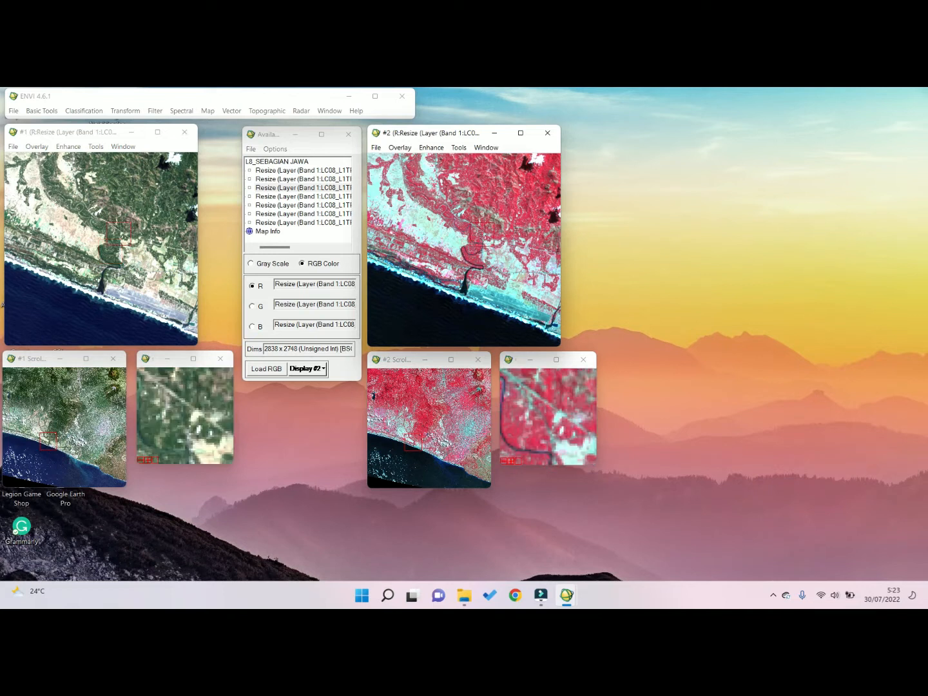
left_click_drag(478, 236, 436, 206)
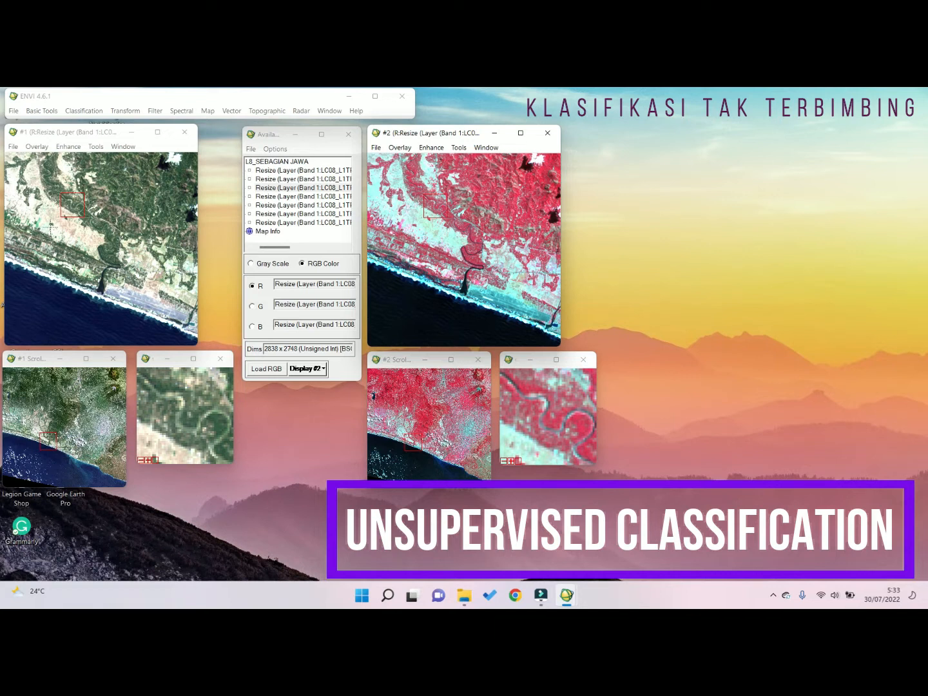
Step: Start an unsupervised IsoData classification with L8_SEBAGIAN JAWA as the input file
left_click(66, 101)
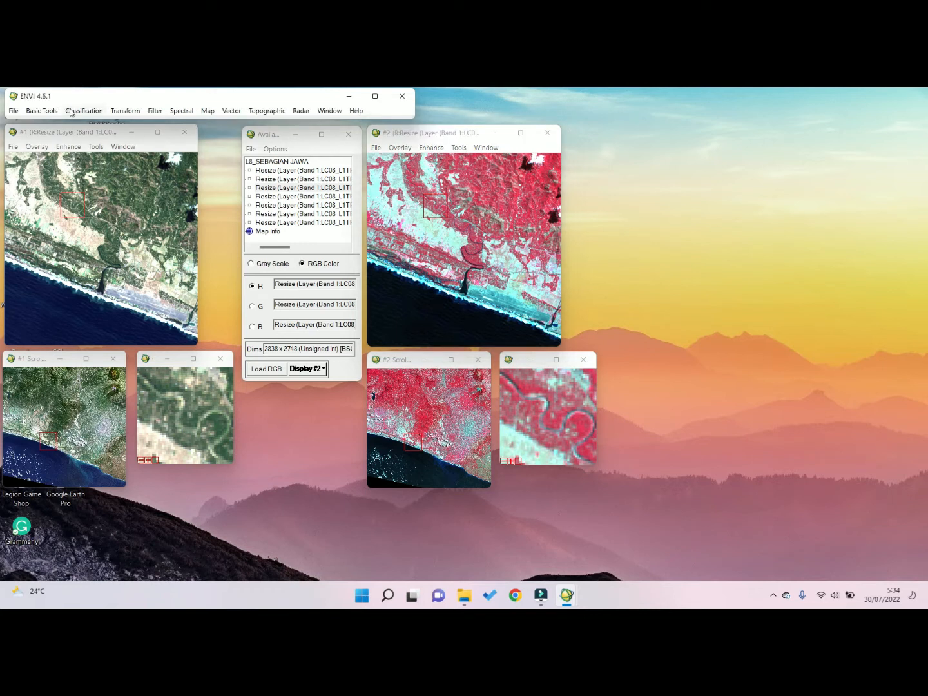
left_click(71, 111)
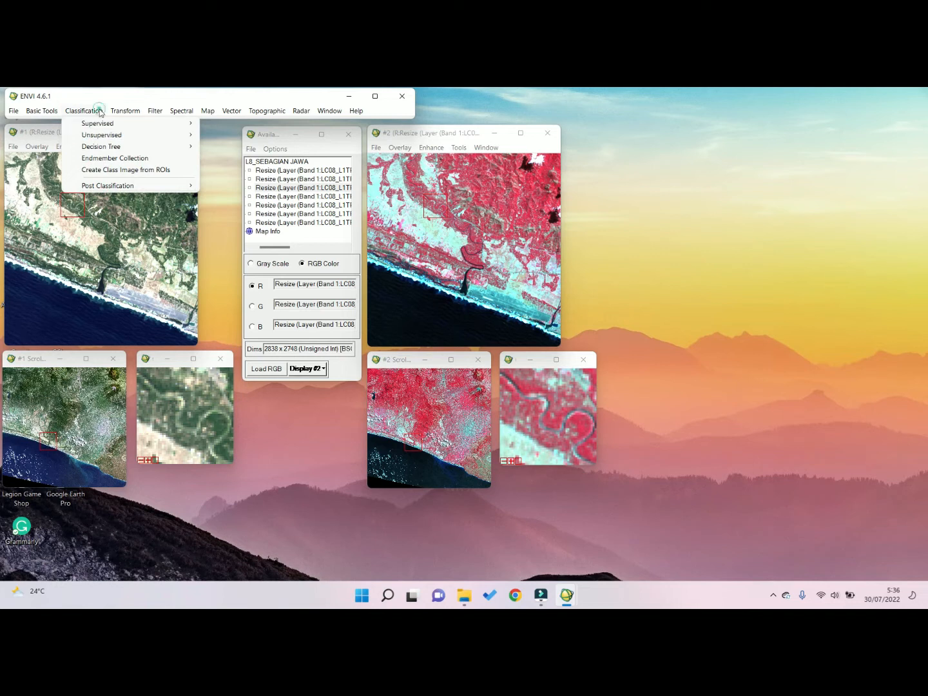
mouse_move(93, 136)
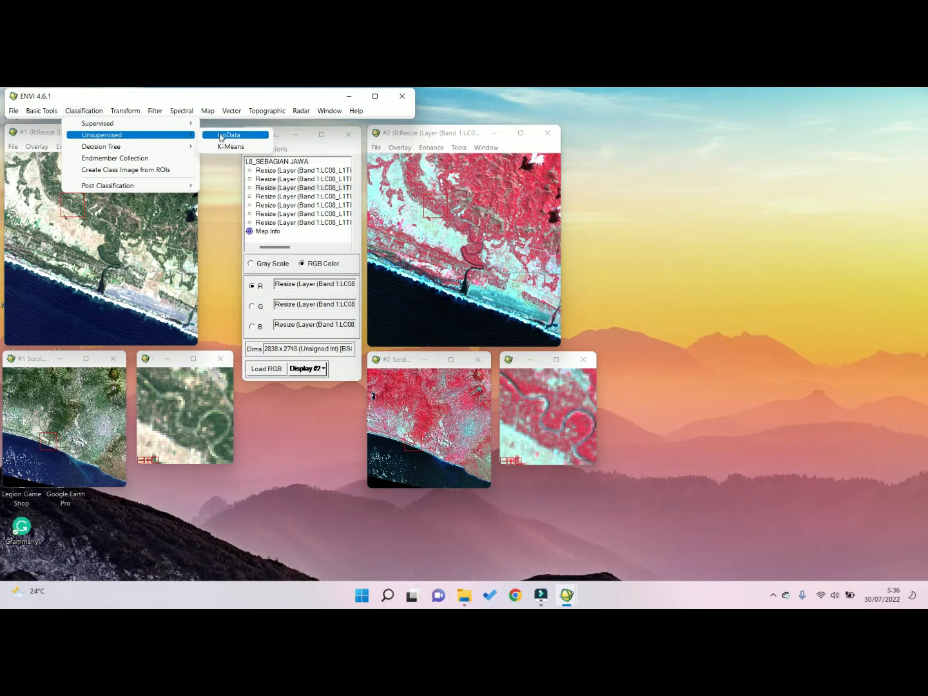
left_click(240, 136)
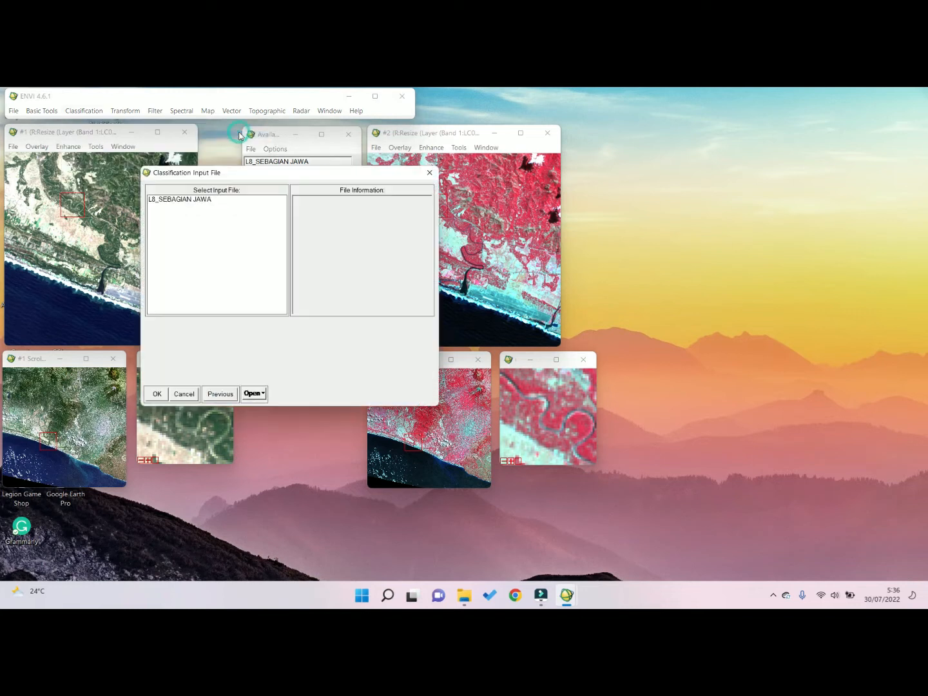
left_click(199, 202)
left_click(156, 394)
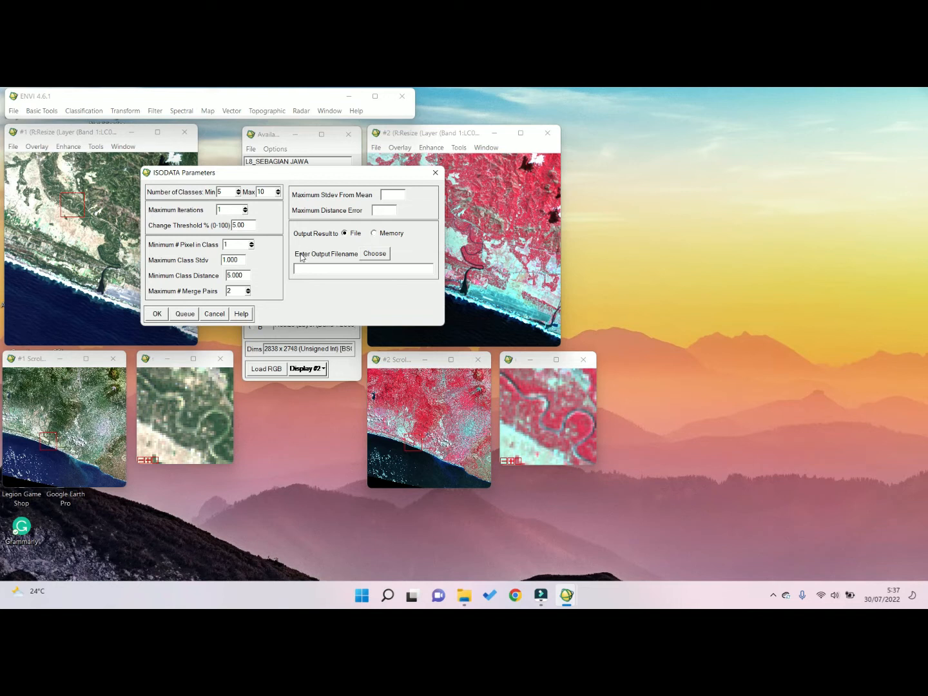
Step: For the classification output, create and open a folder named hasil klasifikasi in E:\MODUL PRAKTIKUM RSIGS\RS
left_click(384, 254)
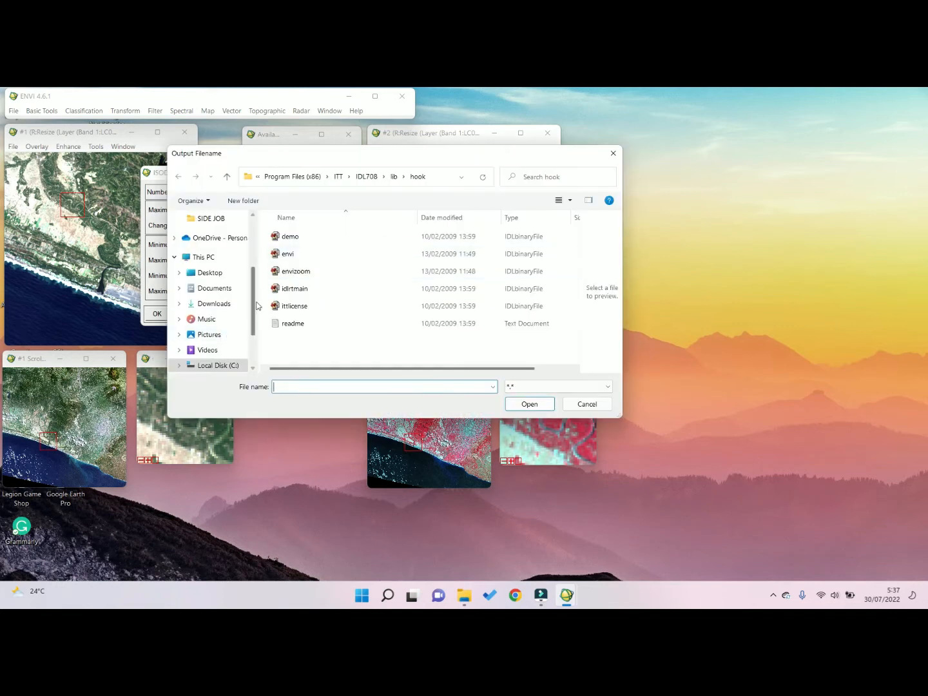
scroll(255, 306, "down", 2)
left_click(237, 326)
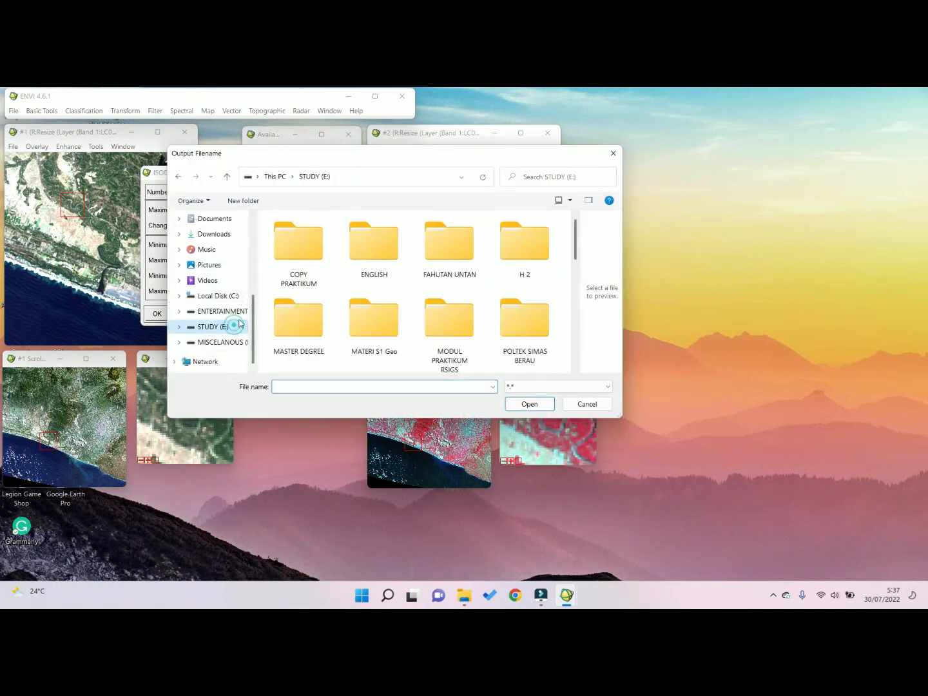
double_click(443, 318)
double_click(304, 253)
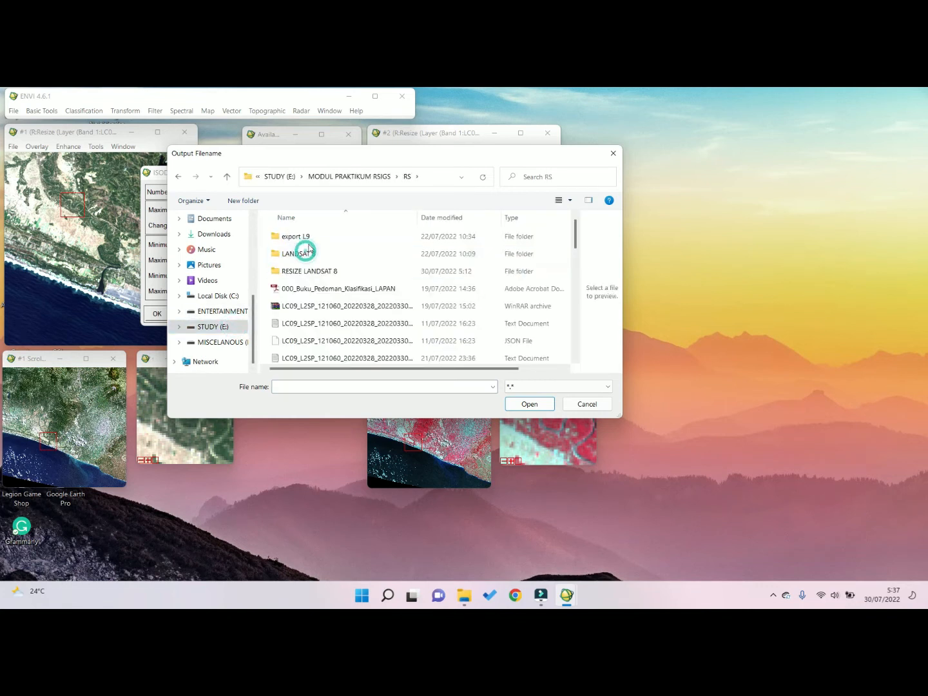
left_click(250, 200)
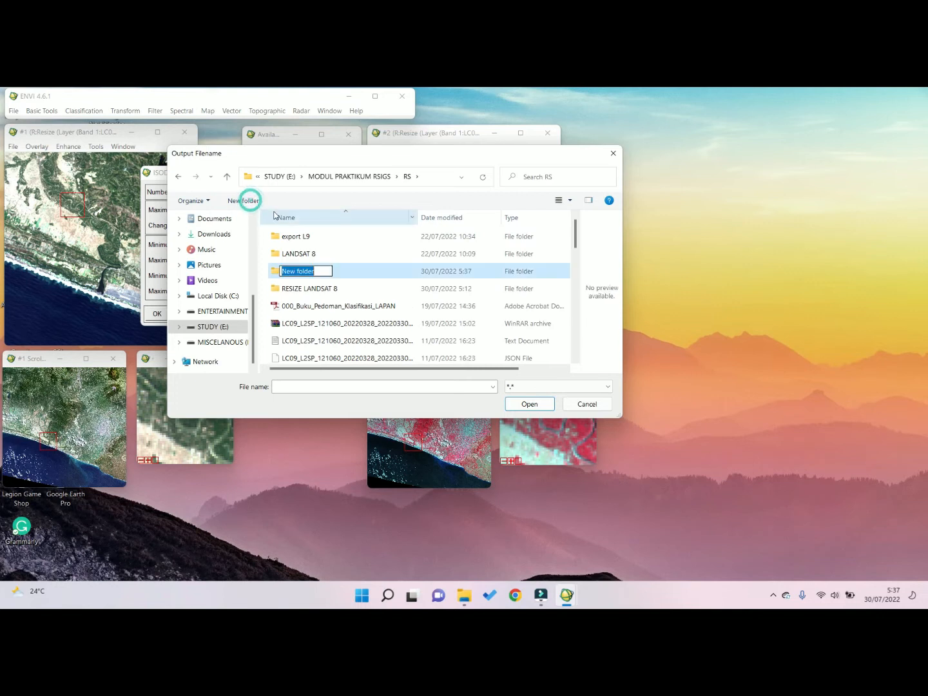
type("hasil klasifikasi")
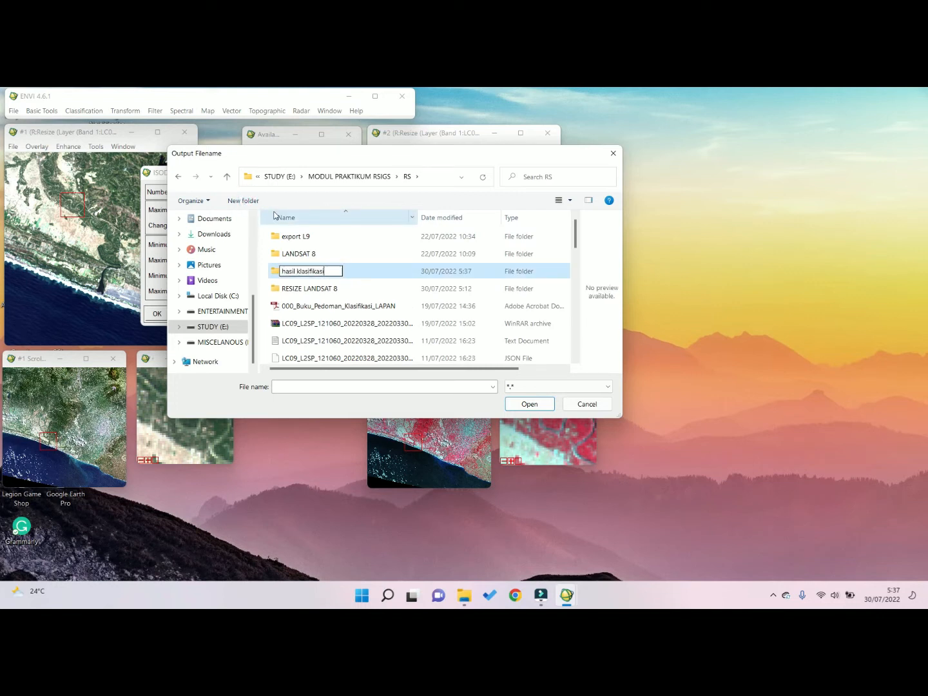
key("Return")
key("Return")
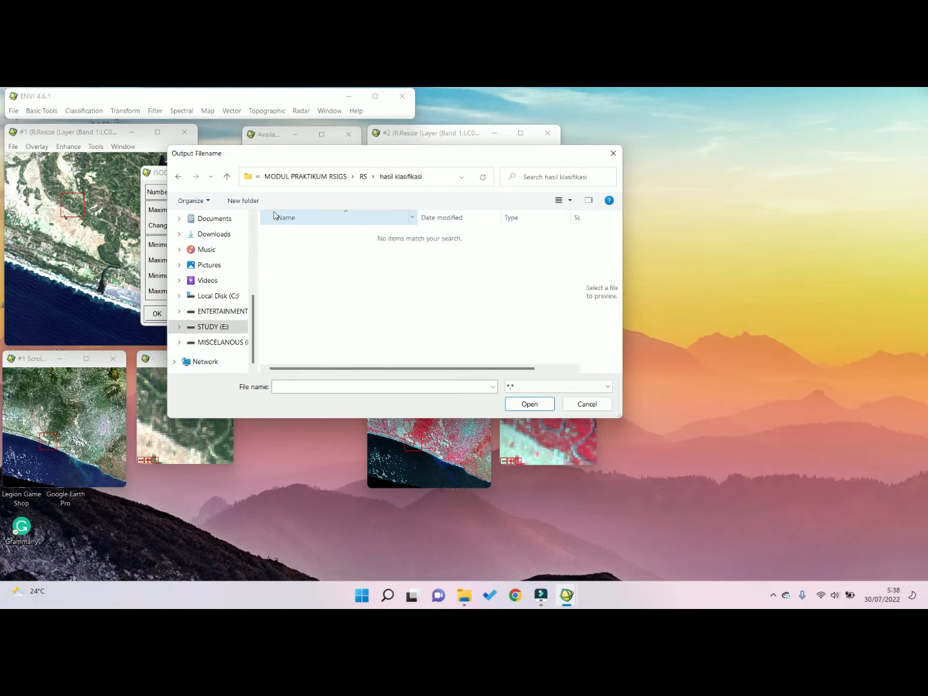
Step: Name the output file isodata and run the classification with the default ISODATA parameters
left_click(322, 387)
type("isoo")
type("ata")
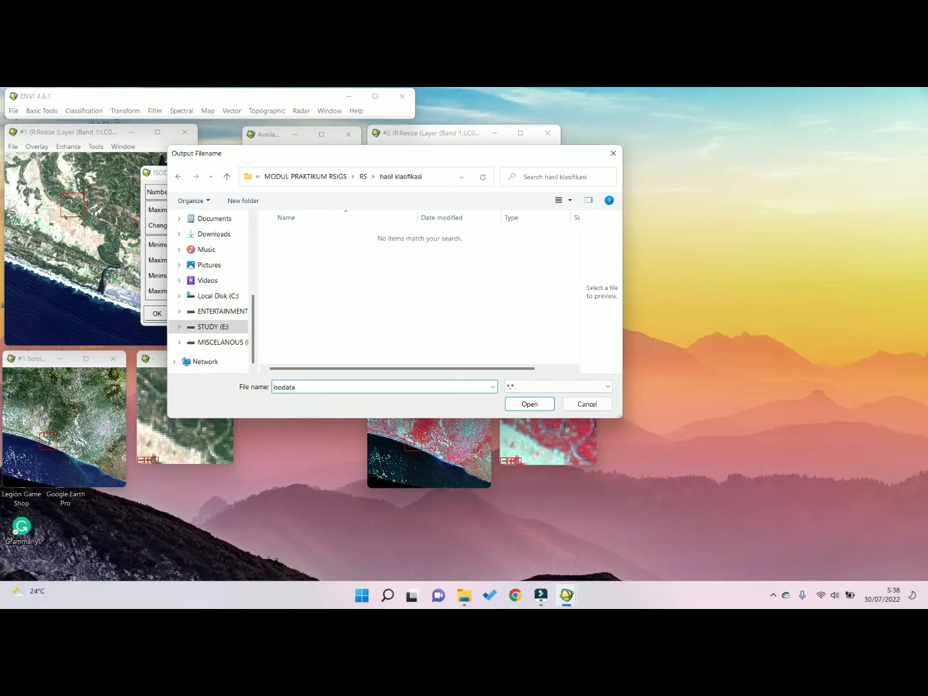
left_click(513, 404)
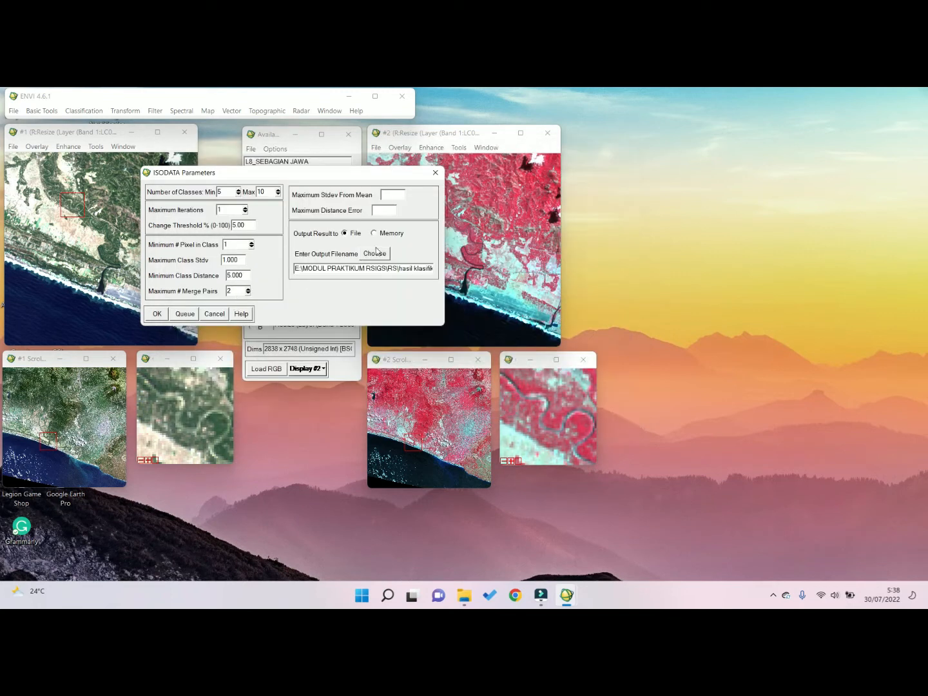
left_click(157, 314)
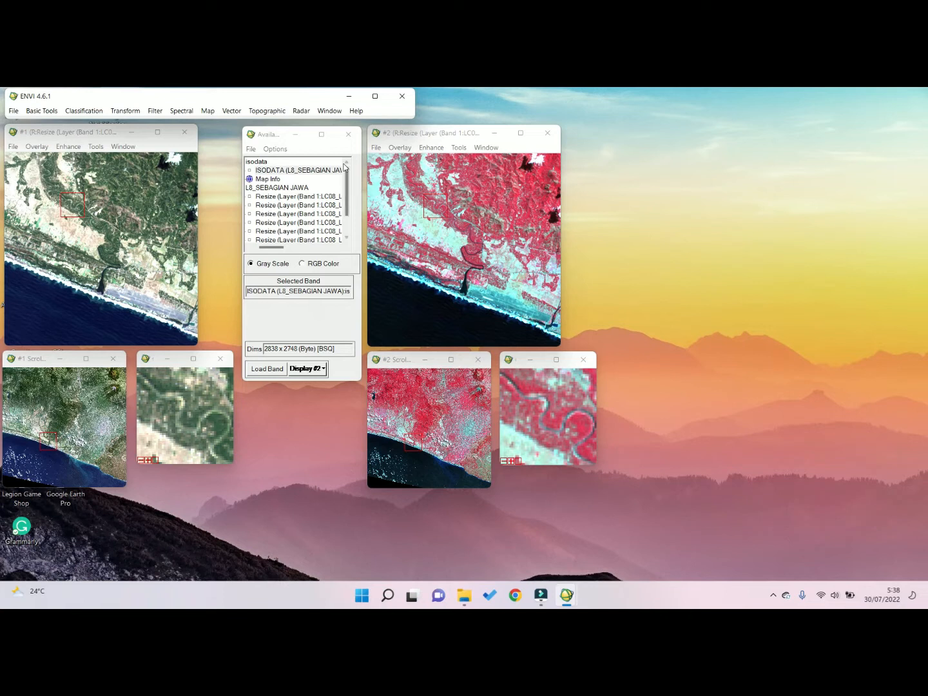
Step: Load the ISODATA result band into a new display and place it beside the false-color display
right_click(325, 173)
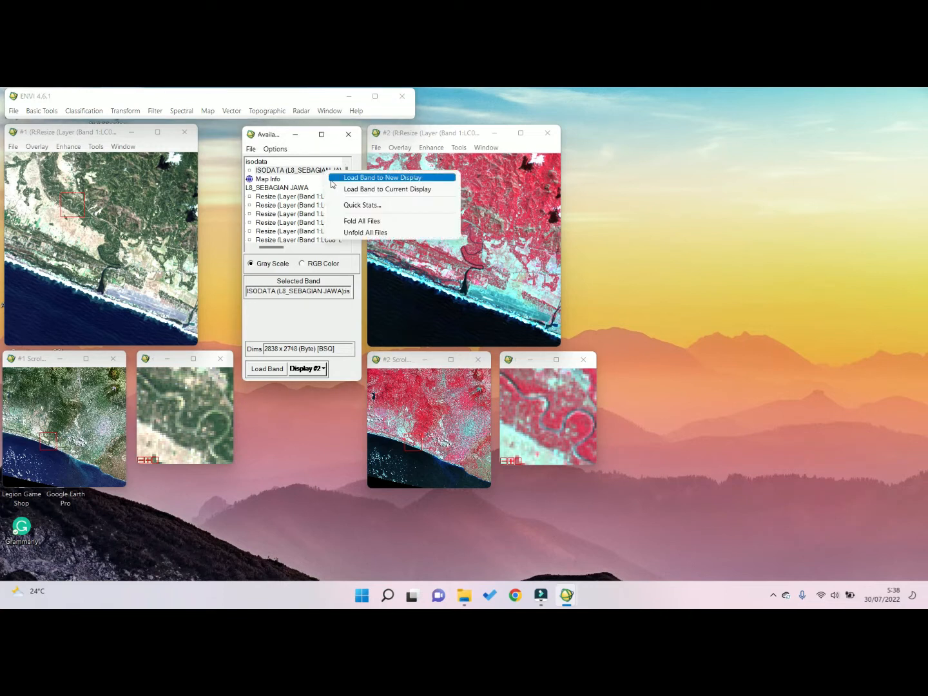
left_click(344, 179)
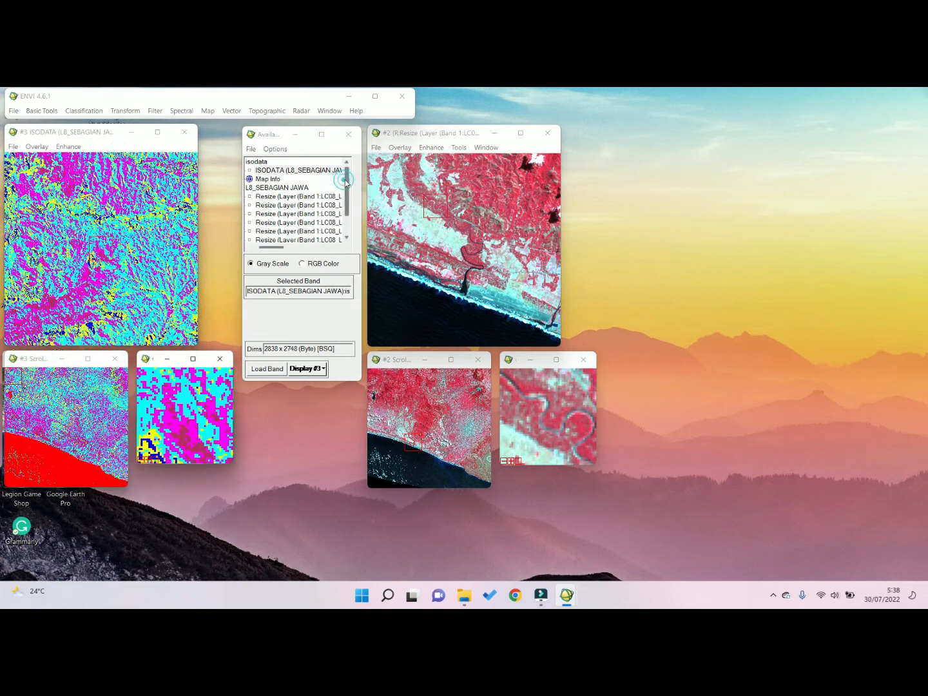
left_click_drag(96, 137, 622, 131)
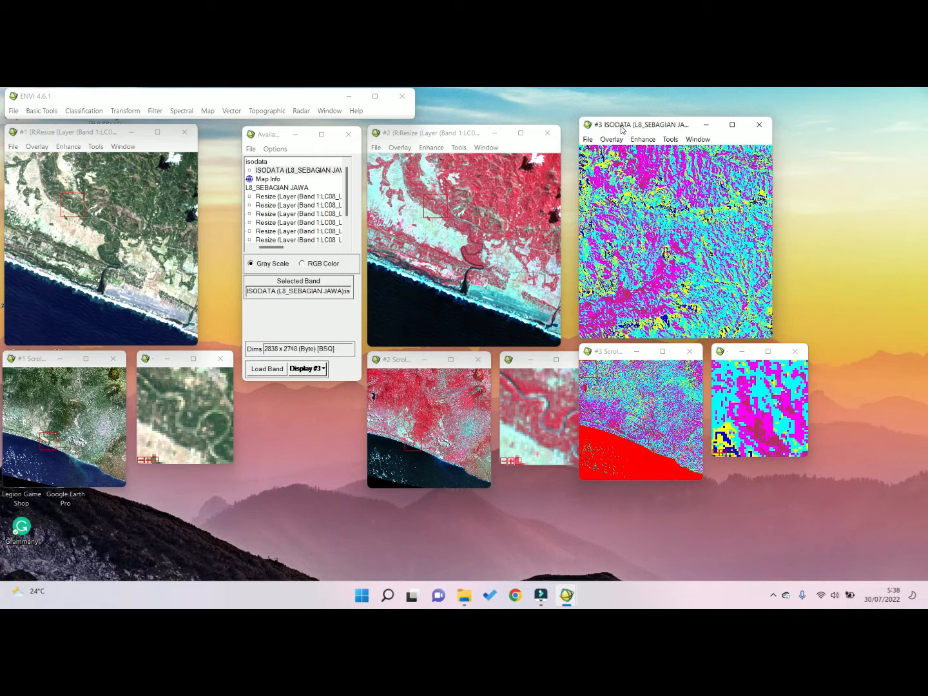
left_click_drag(620, 127, 620, 132)
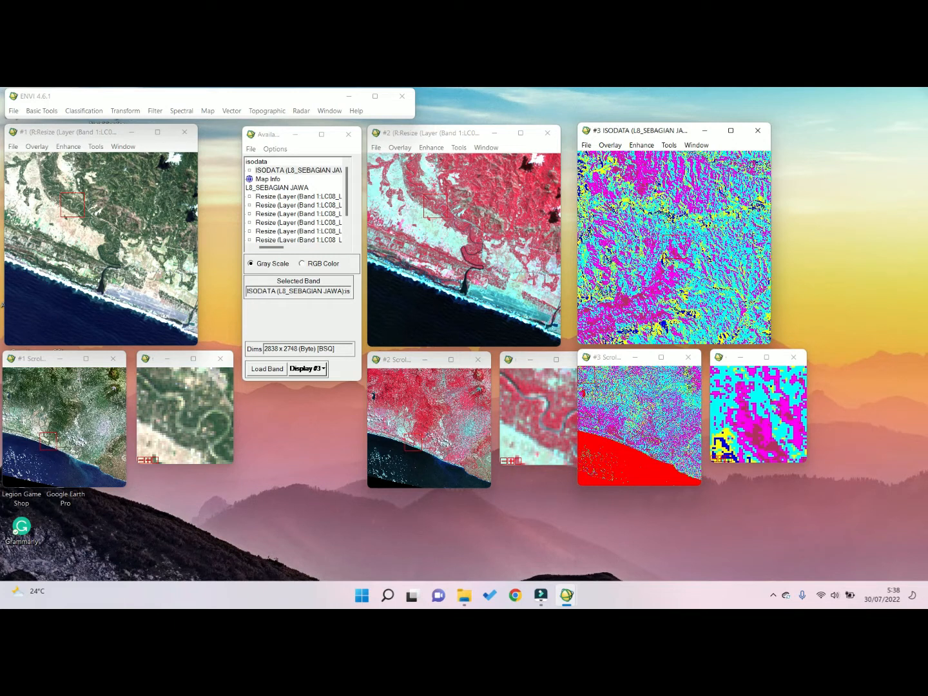
Step: Link the ISODATA display with the natural-color and false-color displays
right_click(675, 231)
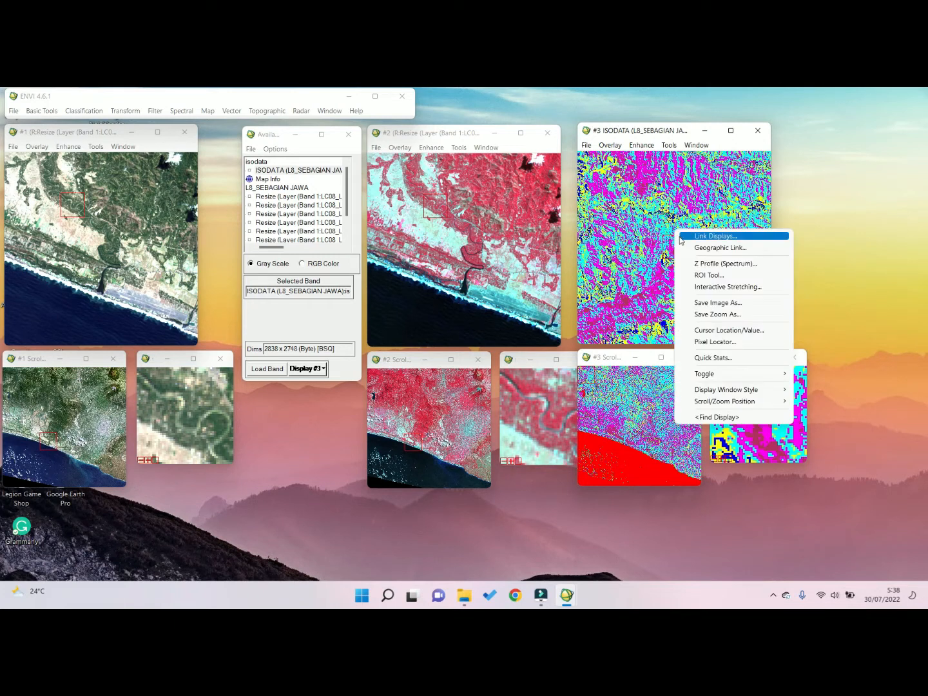
left_click(683, 237)
left_click(385, 333)
left_click(343, 388)
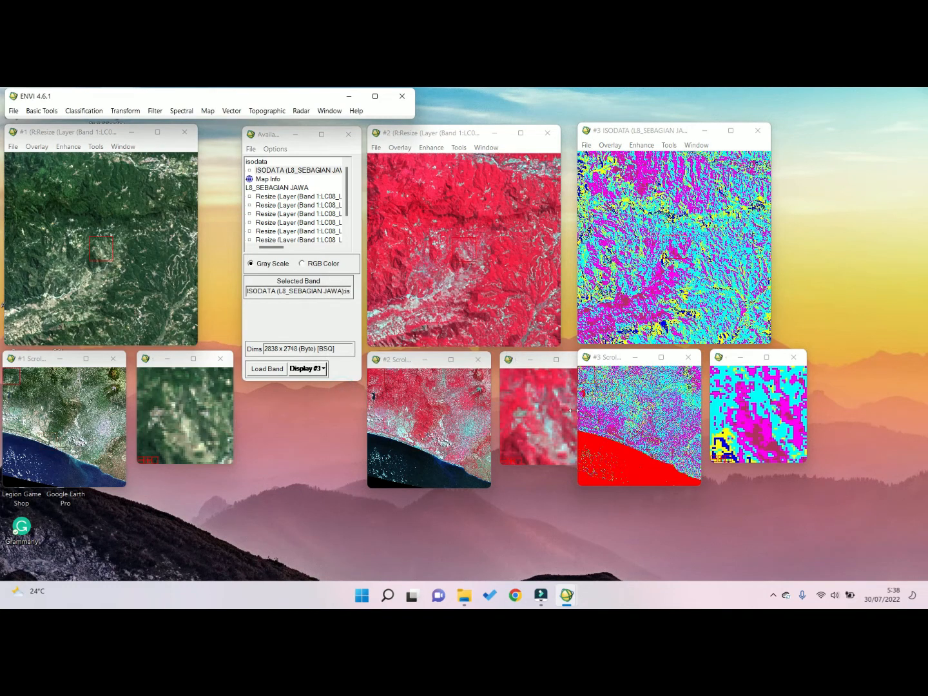
Step: Compare the classes of the western reservoir and its northern inlet with both linked color composites
left_click(588, 397)
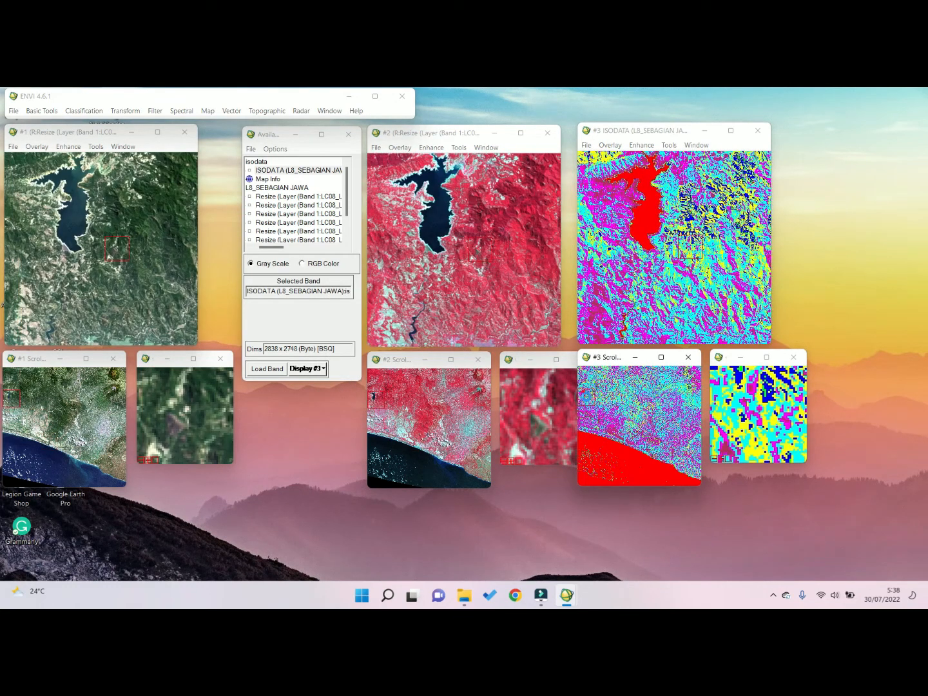
left_click_drag(587, 397, 587, 394)
left_click_drag(689, 287, 616, 224)
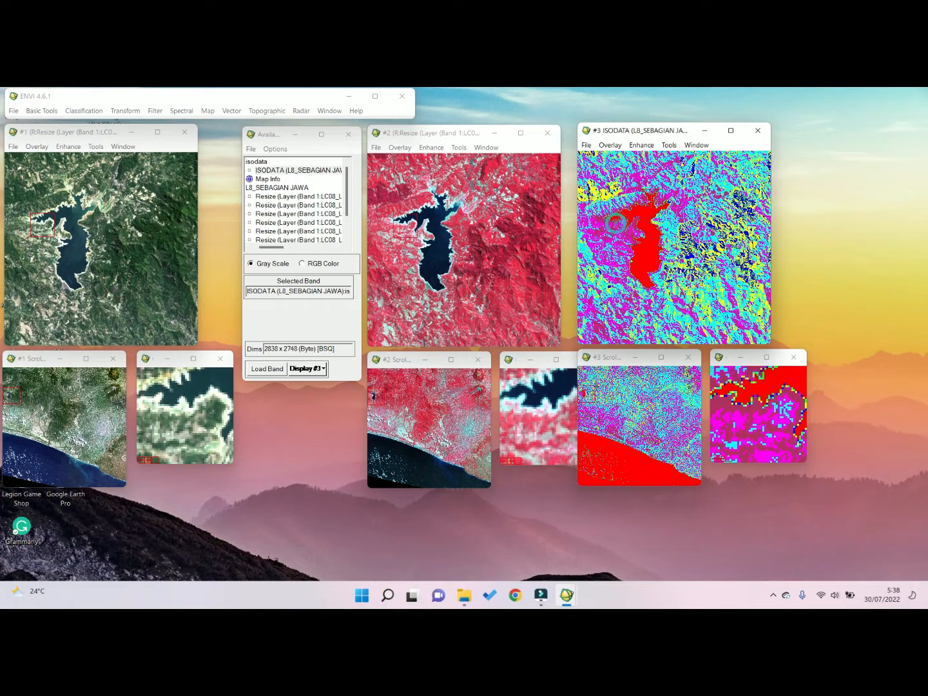
left_click(651, 202)
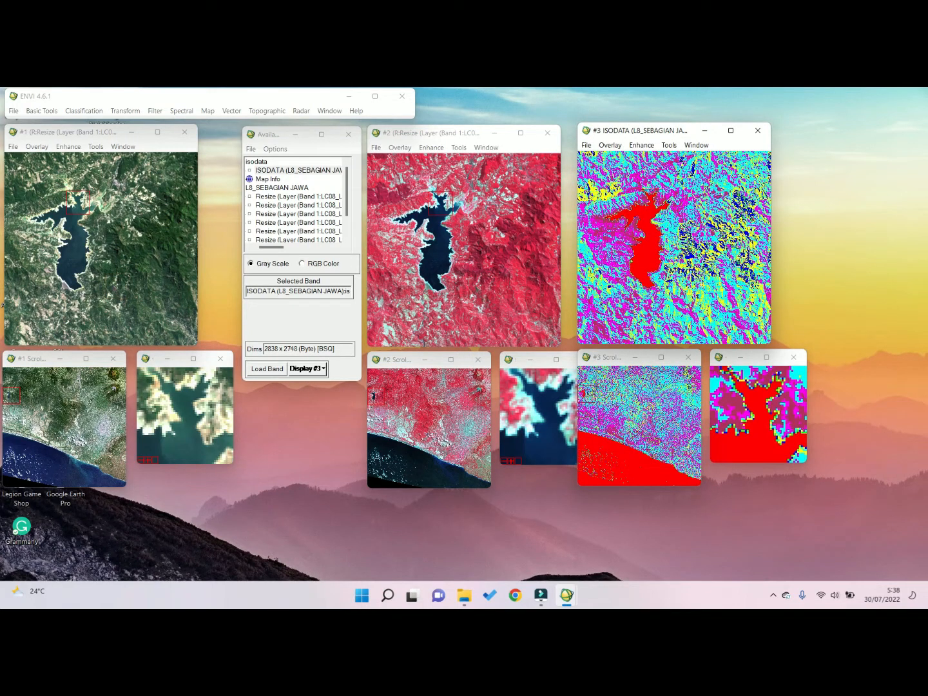
Step: Compare the ISODATA classes with the composites along the coast, around the inland town, in the forested hills and on the volcano
left_click(587, 393)
left_click_drag(587, 394, 586, 431)
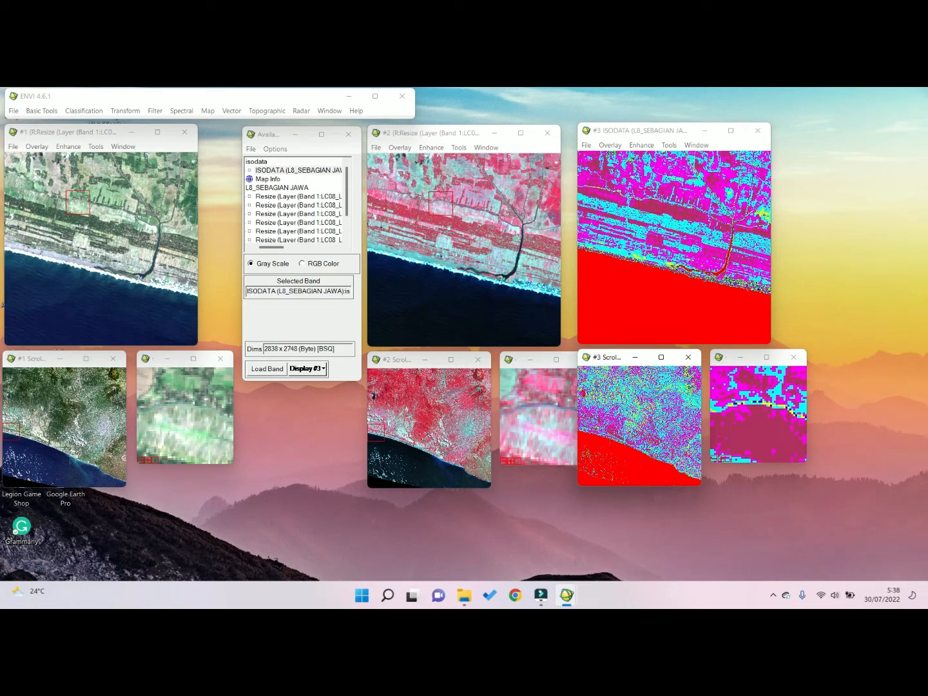
left_click(619, 444)
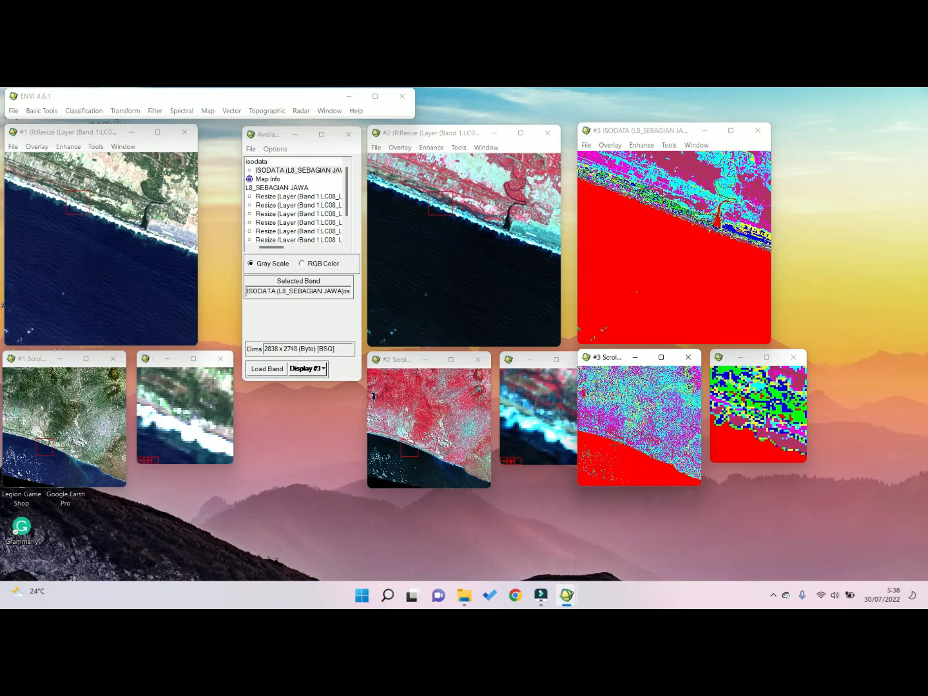
left_click(612, 445)
left_click(598, 441)
left_click_drag(598, 442, 617, 417)
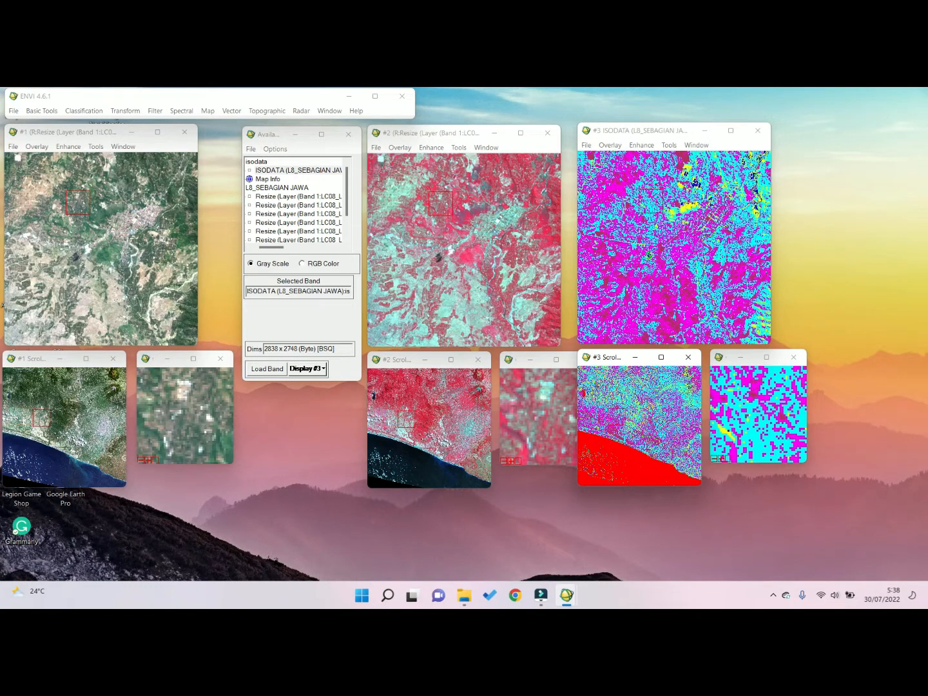
left_click(625, 420)
left_click(636, 423)
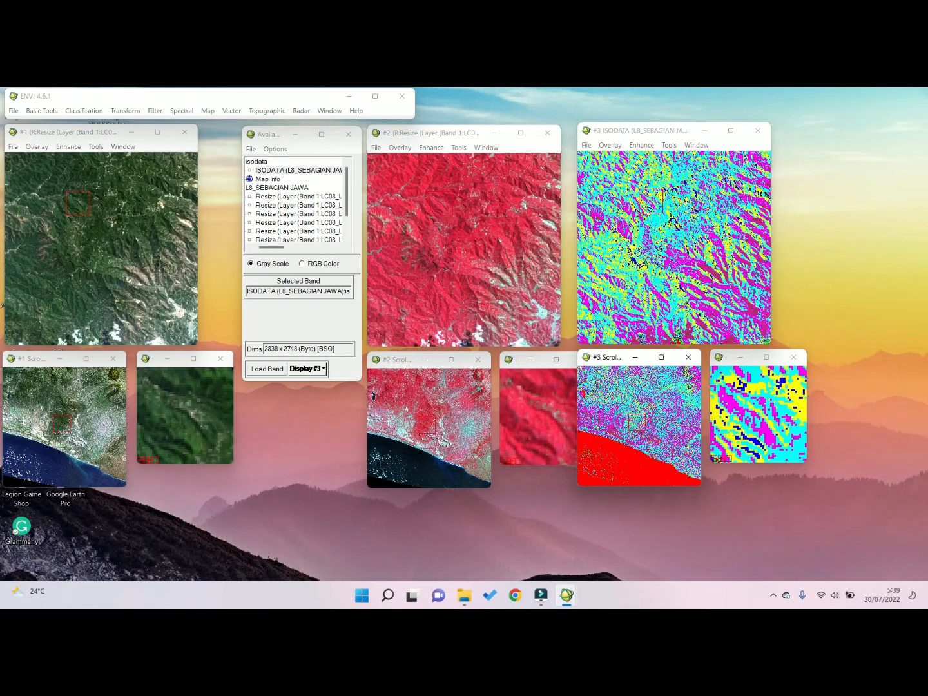
left_click_drag(637, 423, 691, 387)
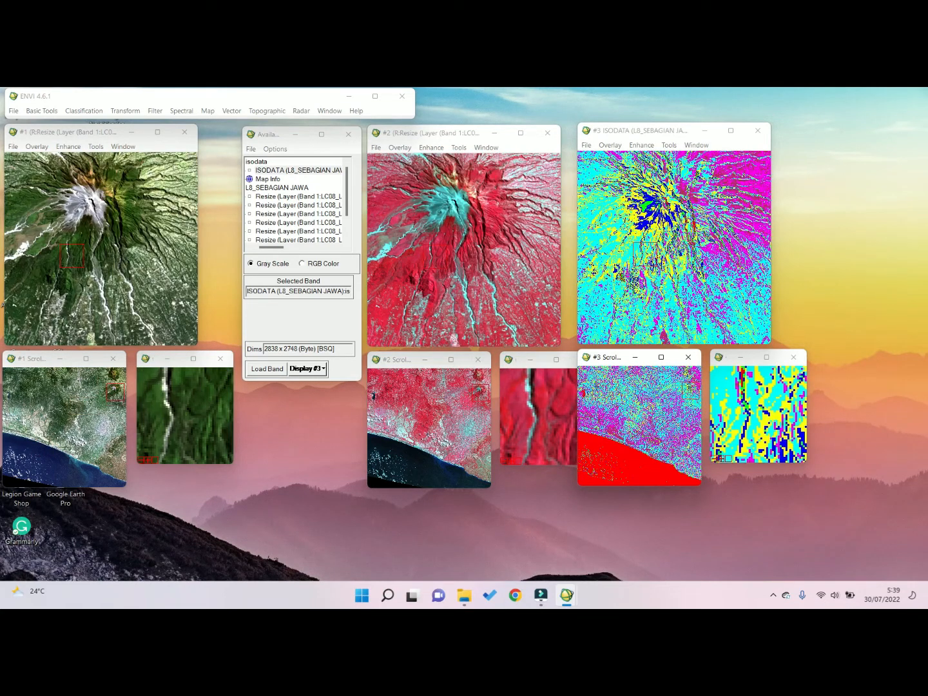
left_click_drag(691, 386, 591, 427)
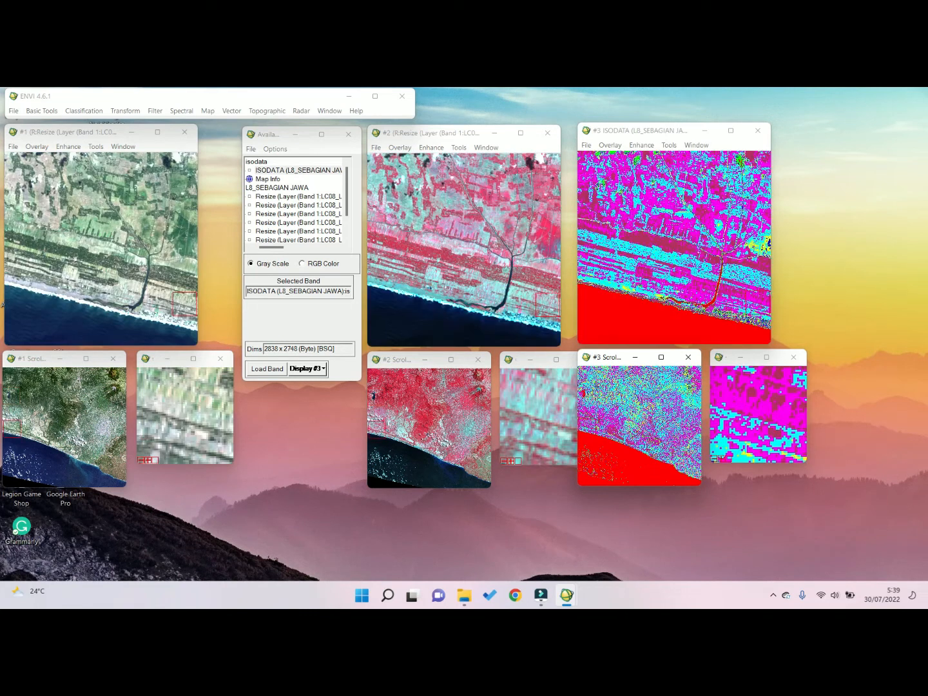
Step: Close the ISODATA display and move the linked composites to the coastal area around the river mouths
left_click(758, 131)
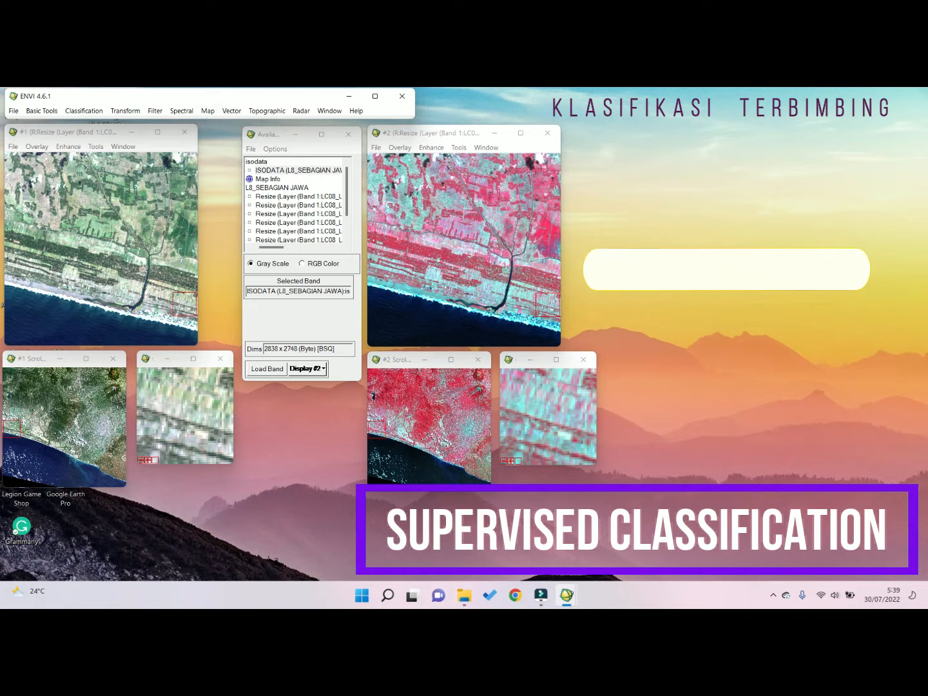
left_click(40, 414)
left_click(55, 411)
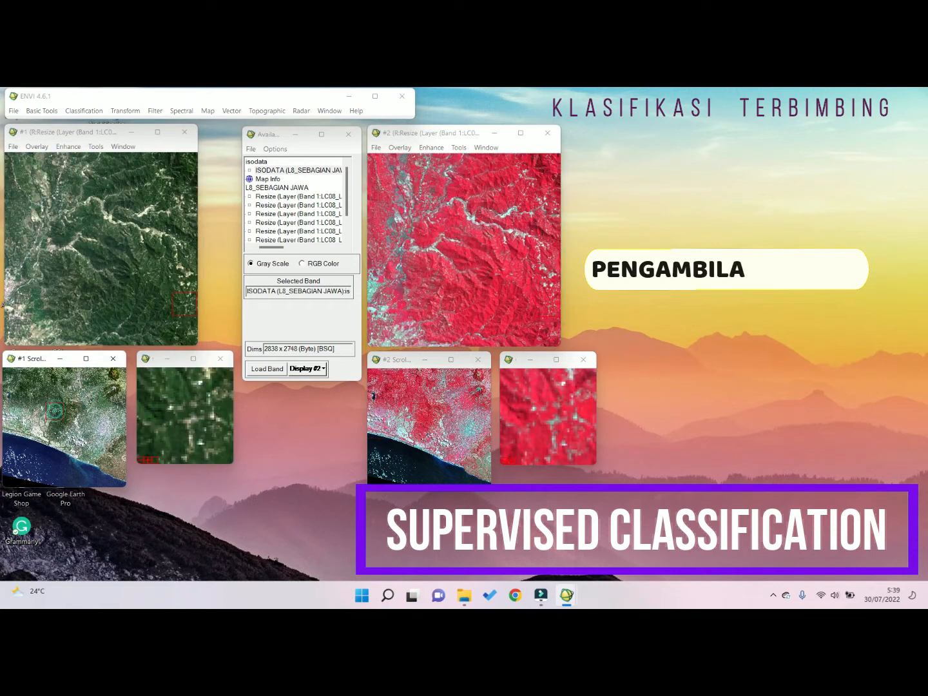
left_click(39, 419)
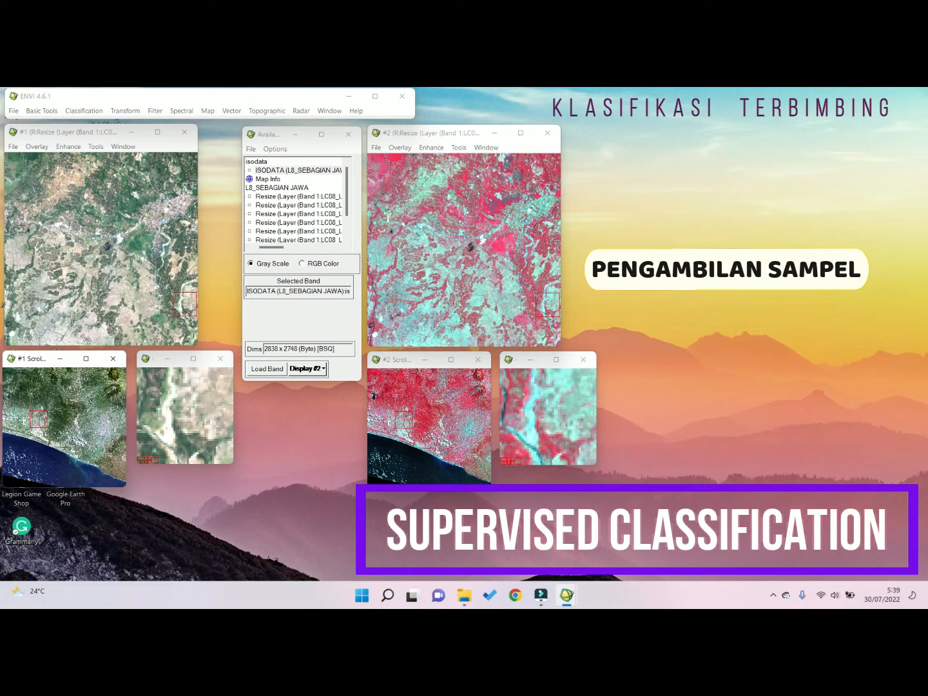
left_click(51, 441)
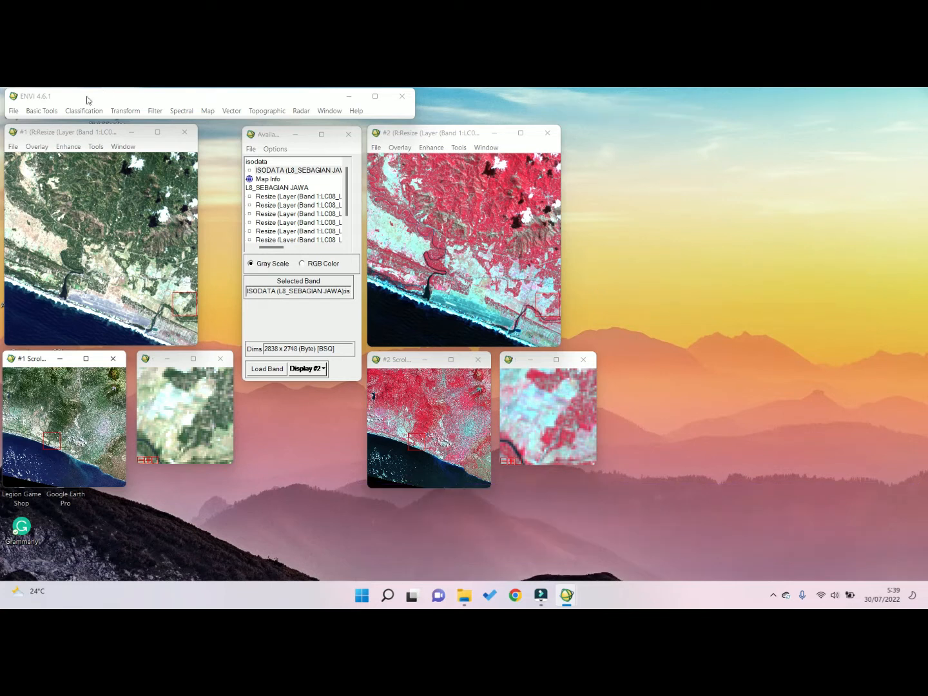
Step: Open the ROI Tool for the false-color display and place its window beside that display
left_click(47, 112)
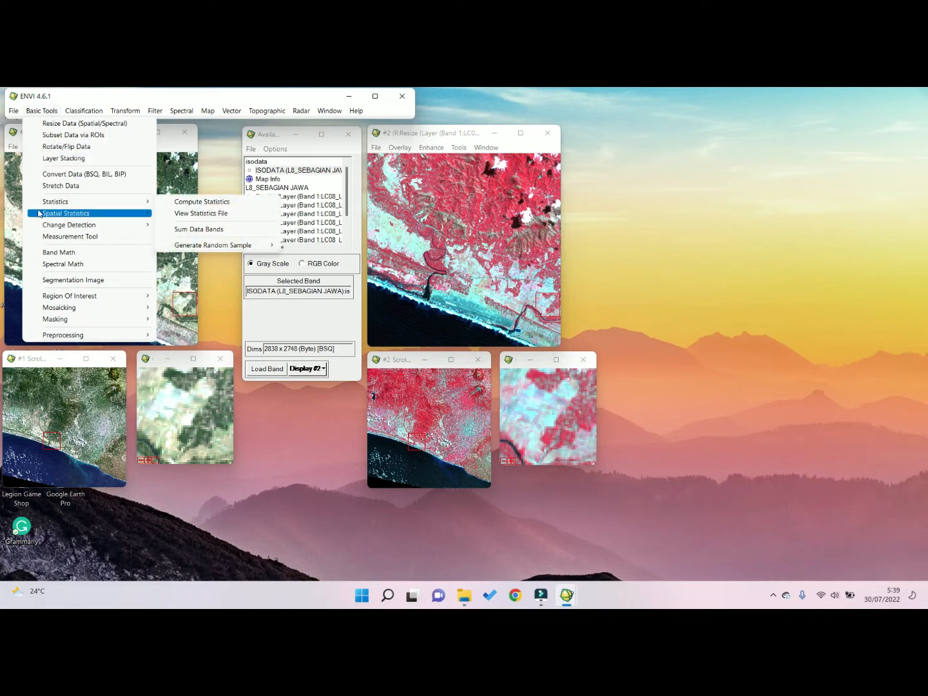
mouse_move(64, 296)
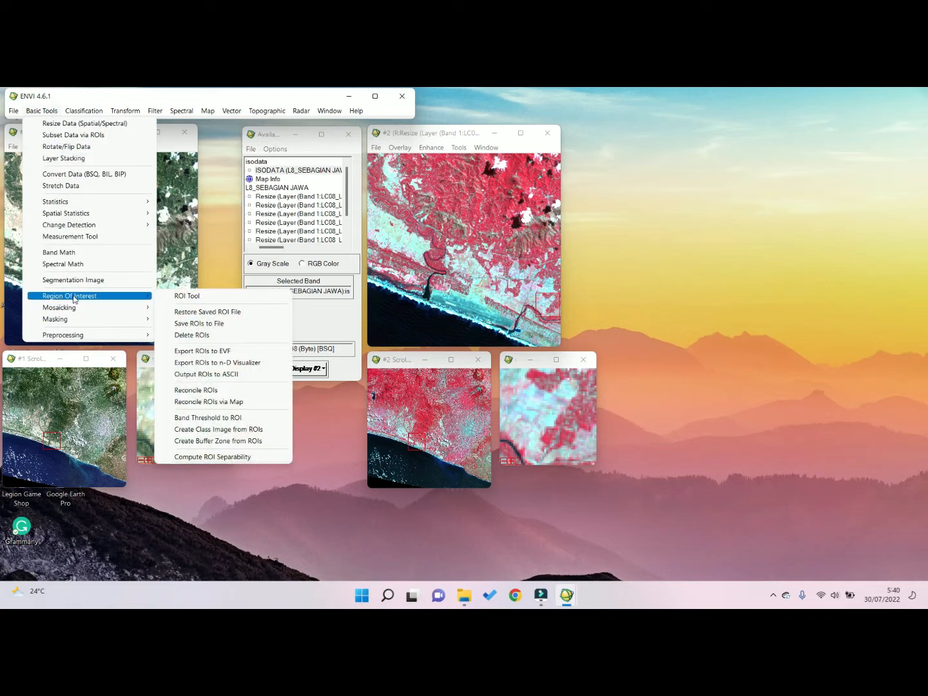
left_click(172, 297)
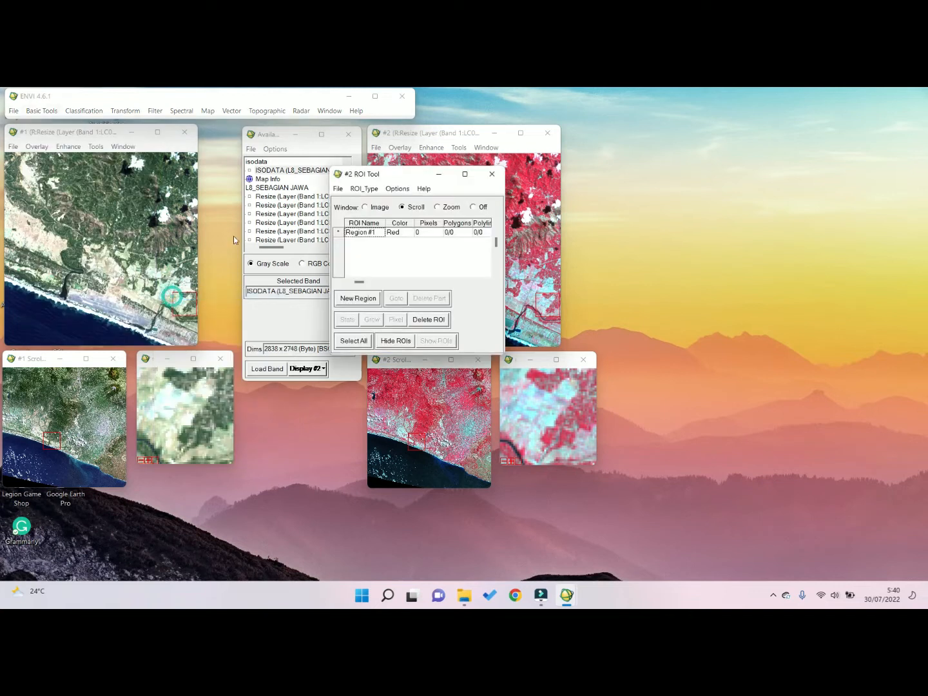
left_click_drag(364, 174, 608, 135)
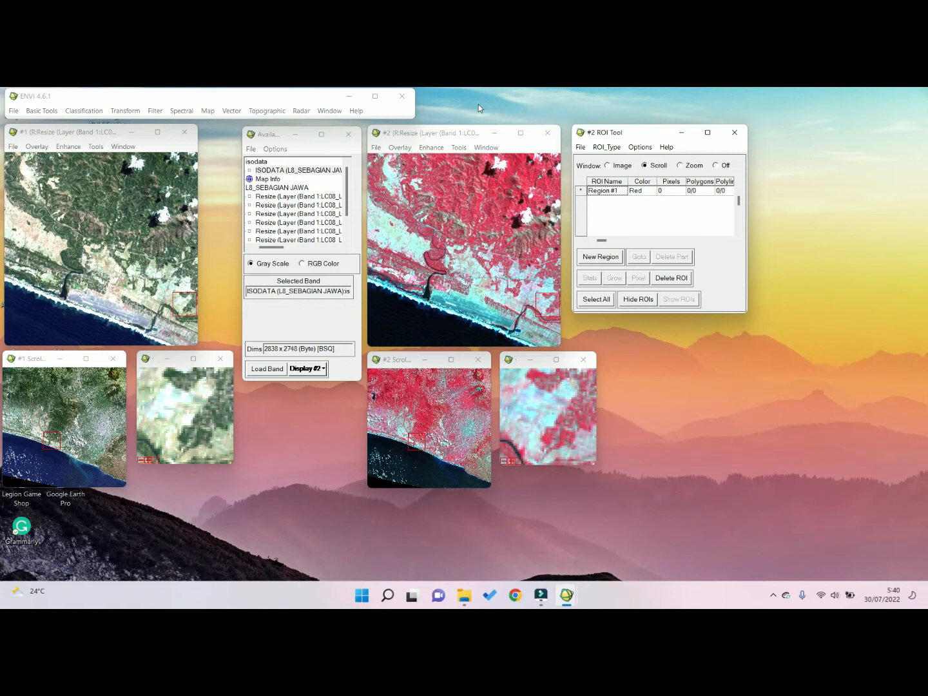
left_click(442, 132)
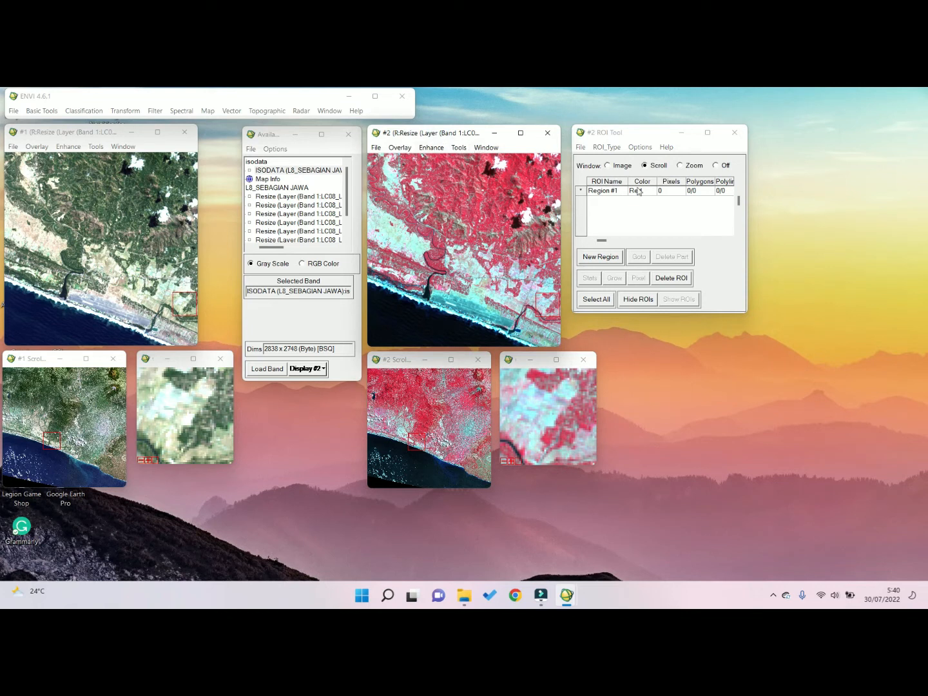
Step: Set the ROI drawing window to Zoom
left_click(527, 368)
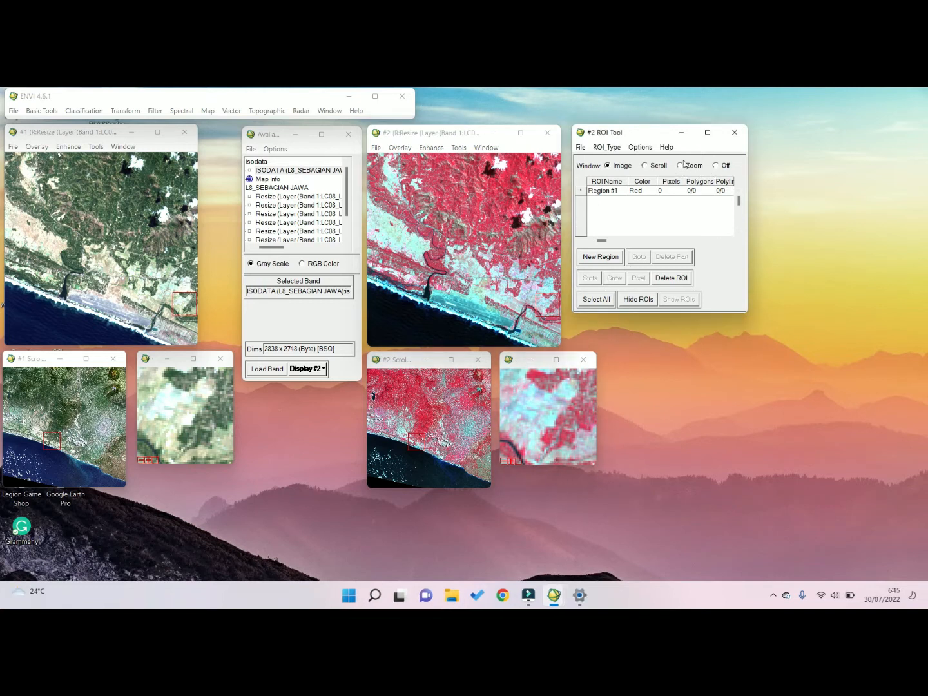
left_click(645, 166)
left_click(405, 361)
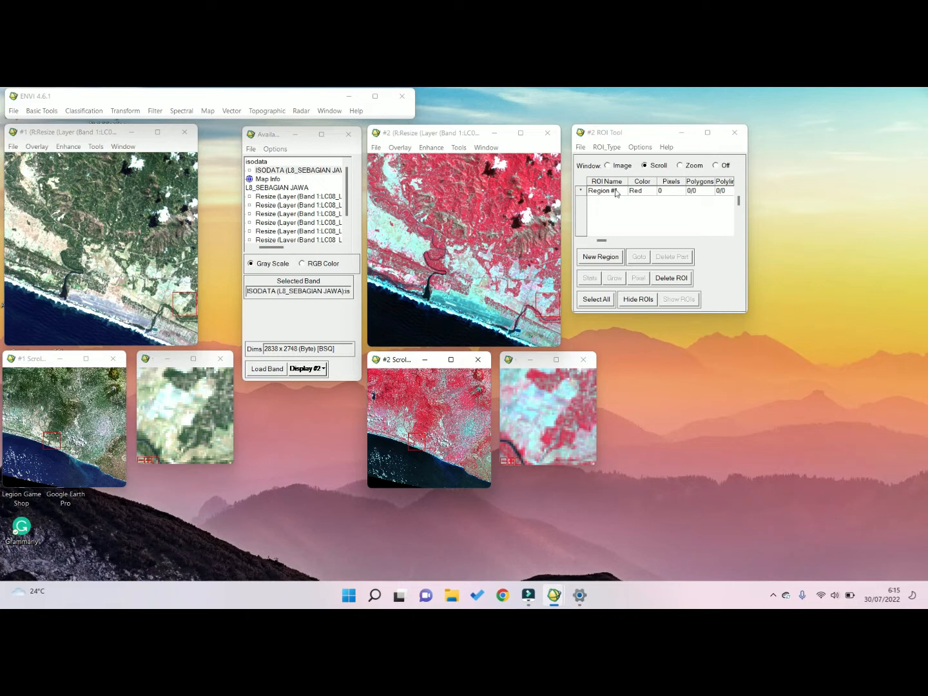
left_click(621, 170)
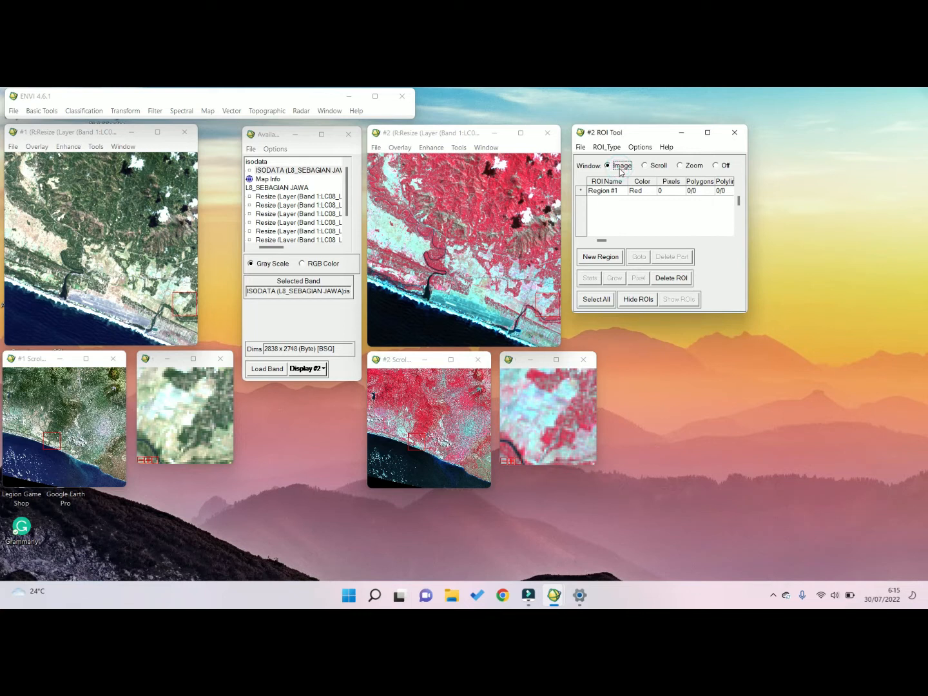
left_click(652, 167)
left_click(695, 167)
Step: Draw a trial ROI polygon in the zoomed view at the southeastern edge of the forested hills
left_click(448, 433)
left_click(440, 414)
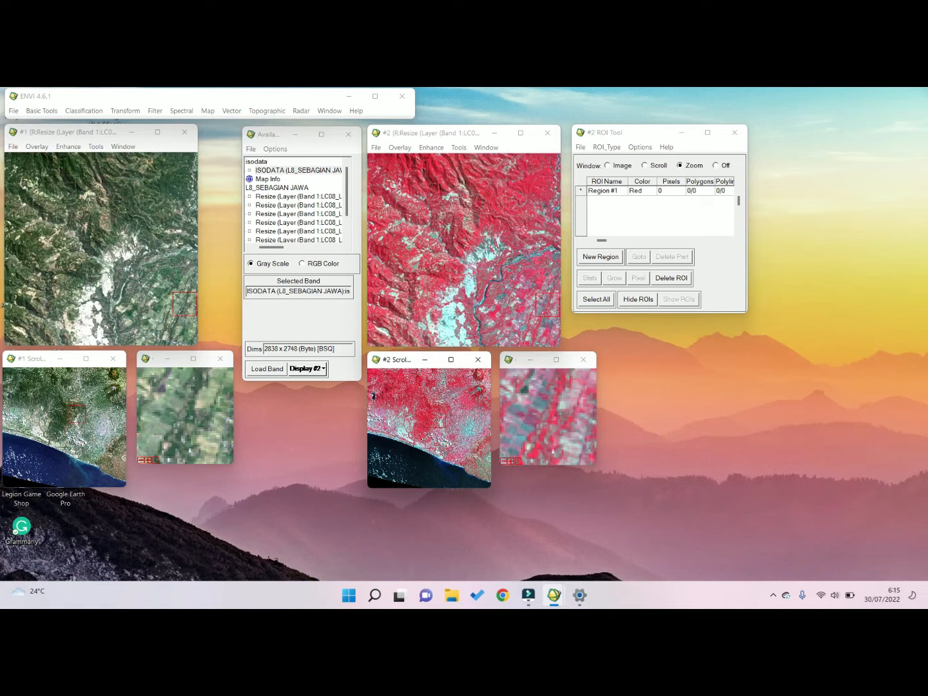
left_click(437, 419)
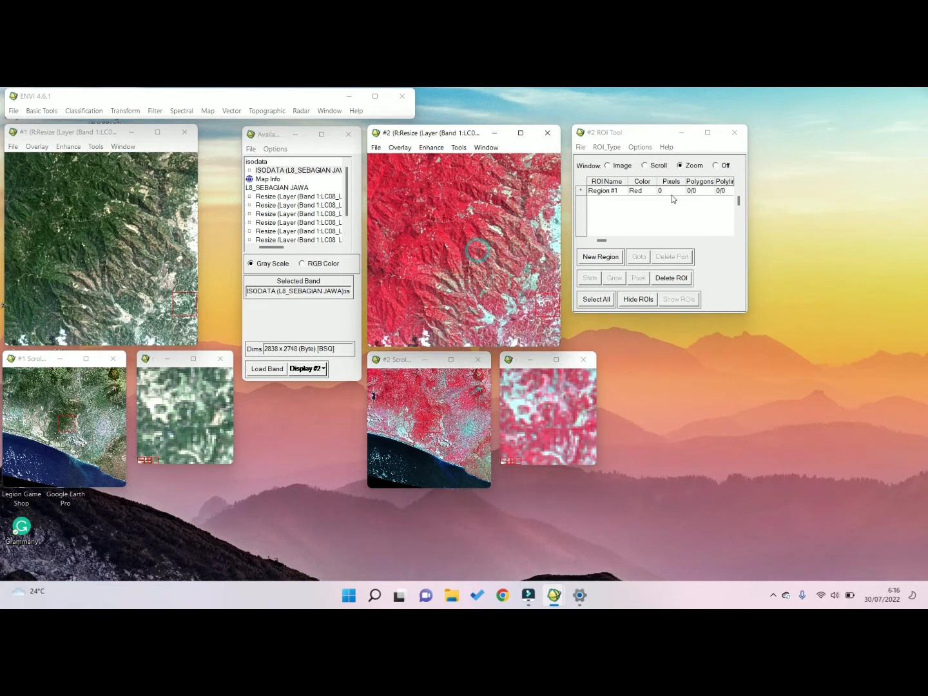
left_click(683, 166)
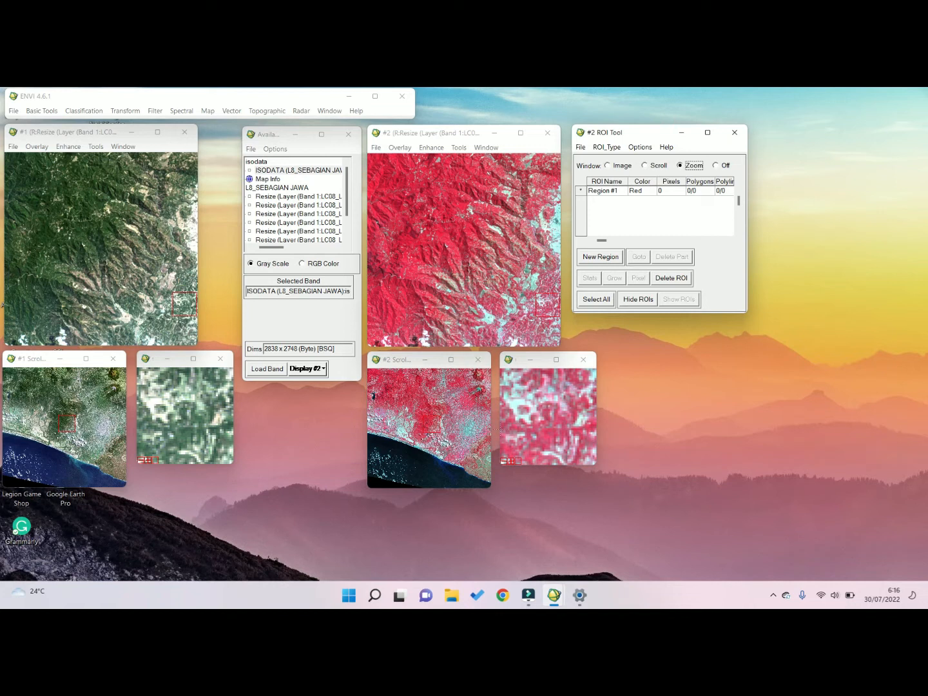
left_click(542, 417)
right_click(550, 420)
right_click(550, 420)
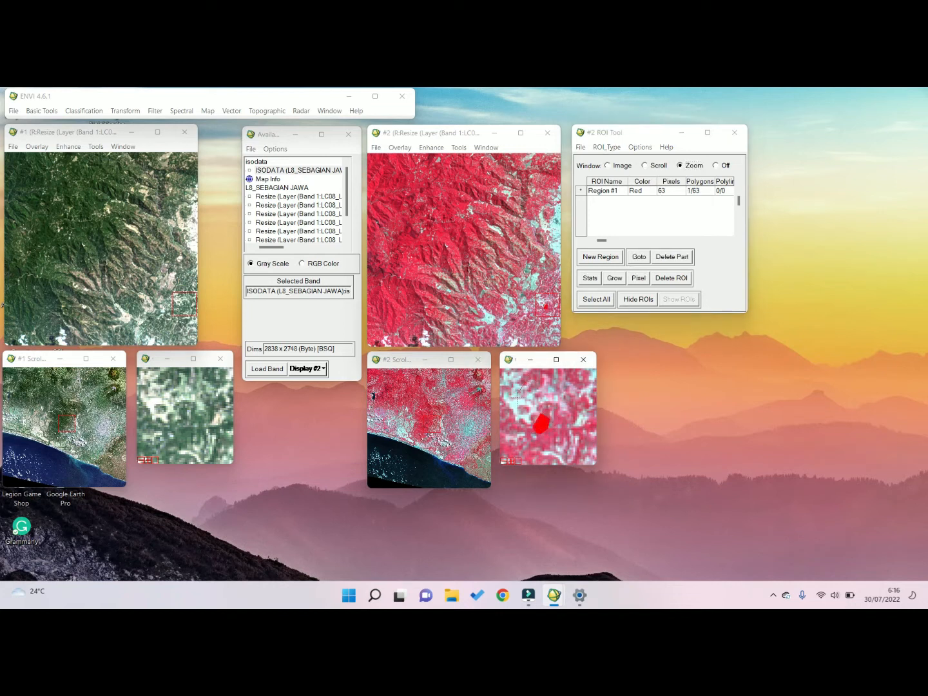
Step: Draw a second trial polygon northwest of the first one and delete the trial ROI
left_click(533, 399)
left_click(534, 390)
right_click(533, 389)
right_click(534, 388)
left_click(667, 258)
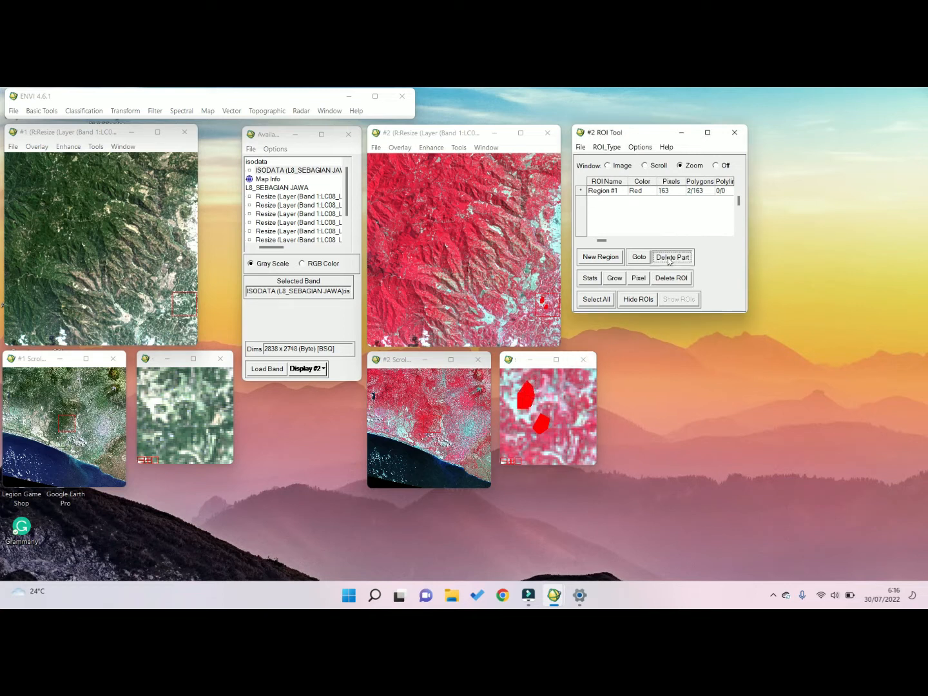
left_click(671, 280)
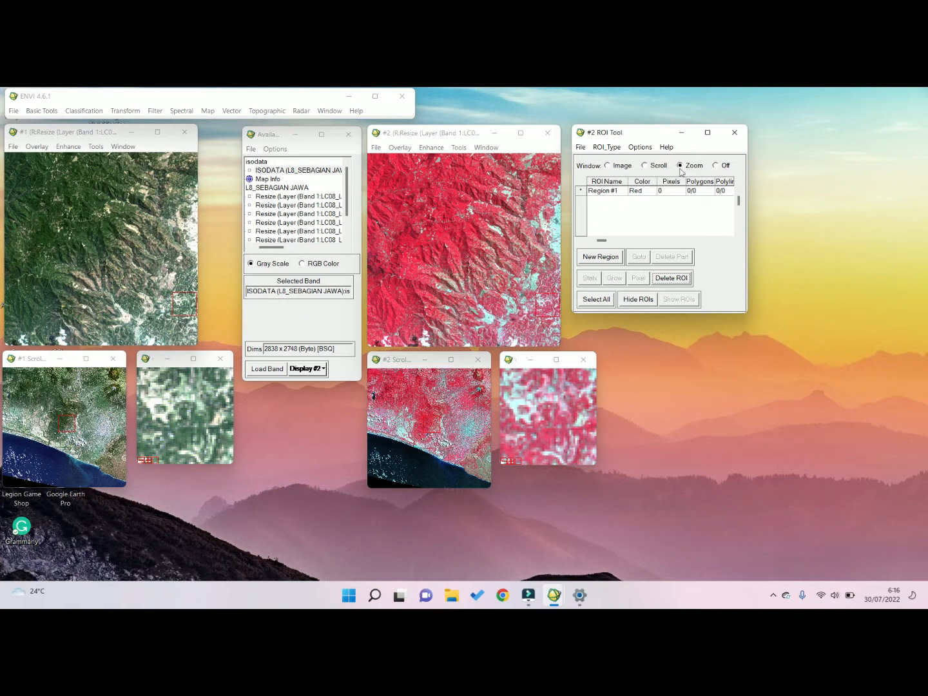
Step: Rename the first region of interest as AIR
mouse_move(421, 425)
left_mouse_down()
mouse_move(395, 437)
mouse_move(396, 412)
mouse_move(390, 428)
mouse_move(394, 448)
mouse_move(408, 434)
mouse_move(421, 445)
left_mouse_up()
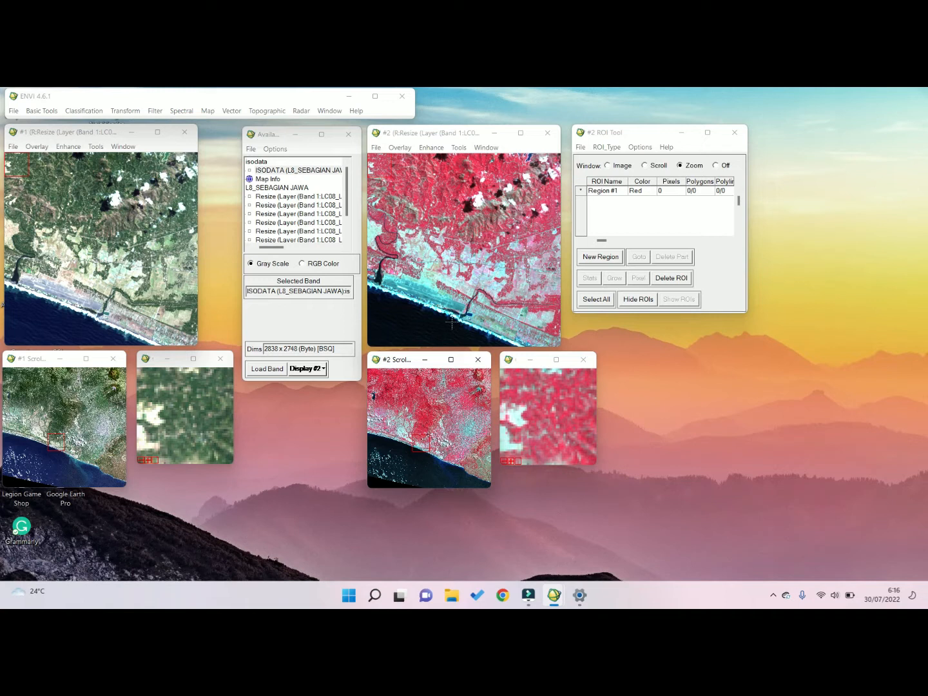
left_click(612, 191)
left_click(618, 192)
type("ai")
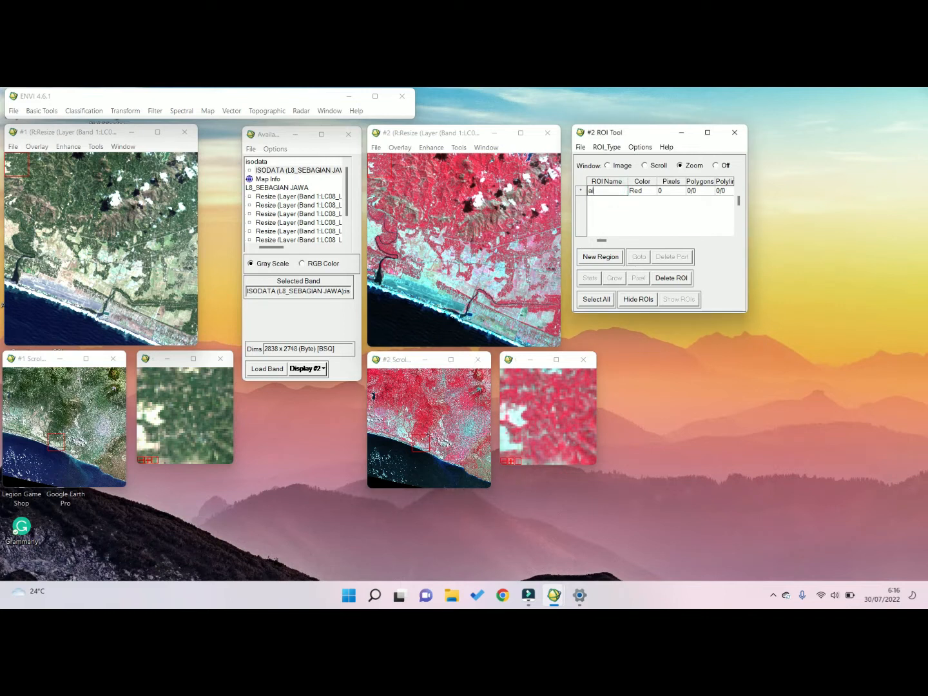
key("Caps_Lock")
type("AIR")
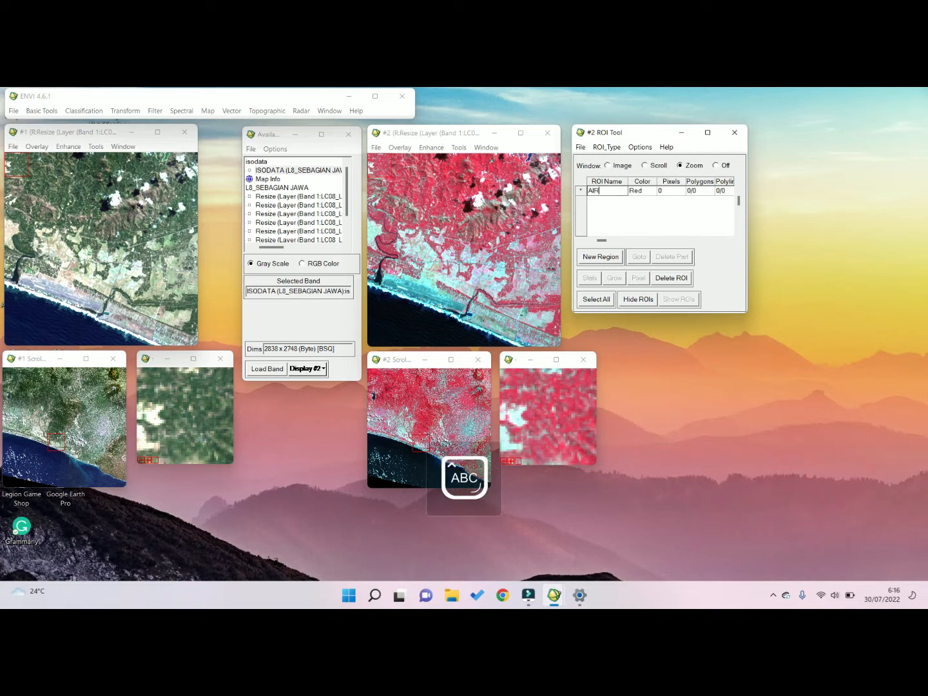
left_click(583, 194)
left_click(606, 192)
type("AIR")
key("Return")
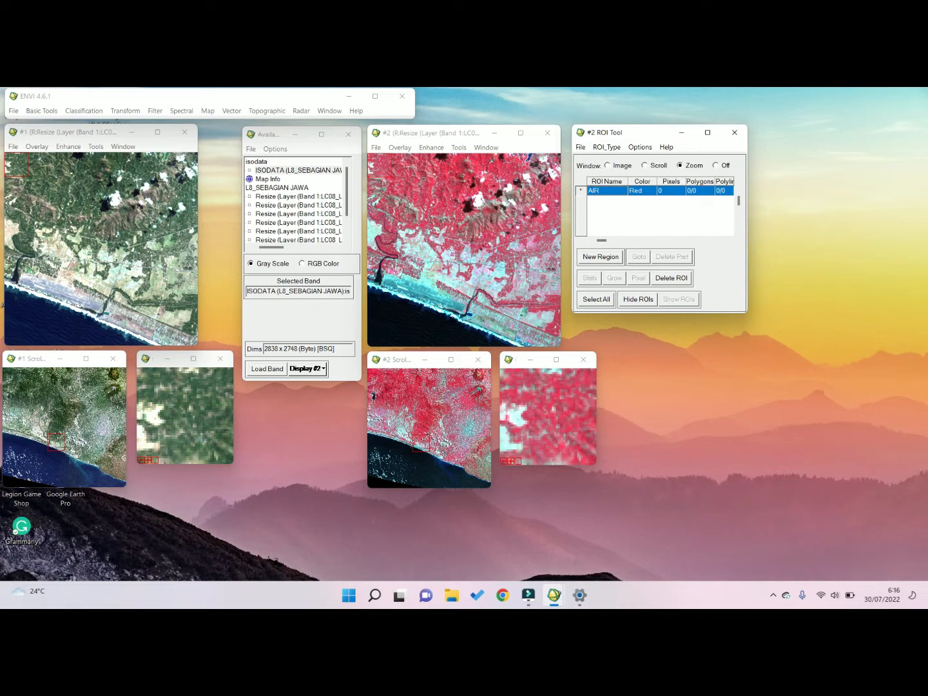
Step: Add an AIR sample polygon inside the small reservoir among the clouds
left_click(426, 435)
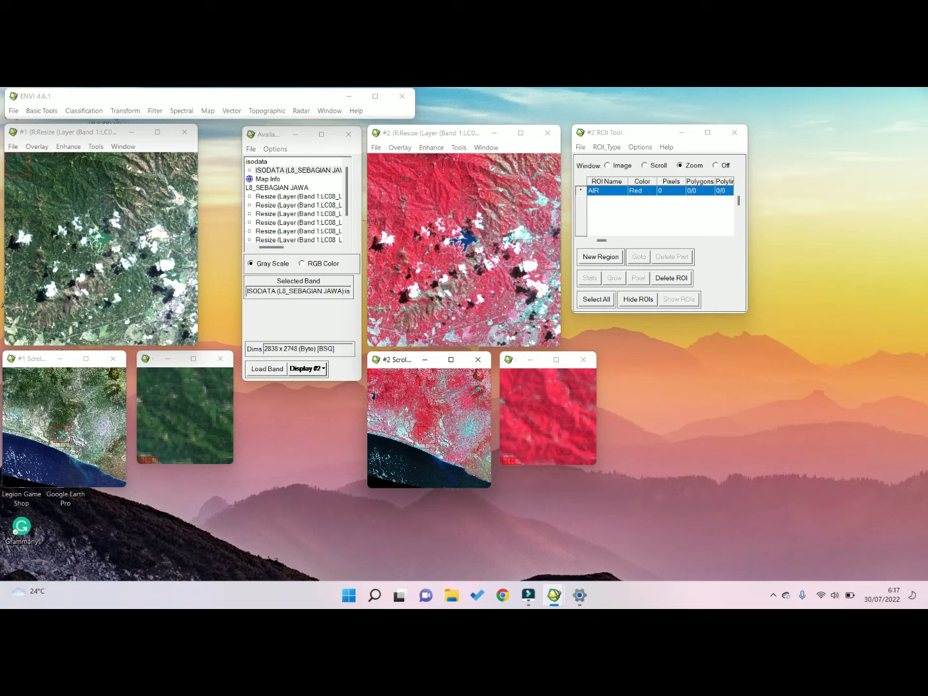
left_click(465, 238)
left_click(465, 239)
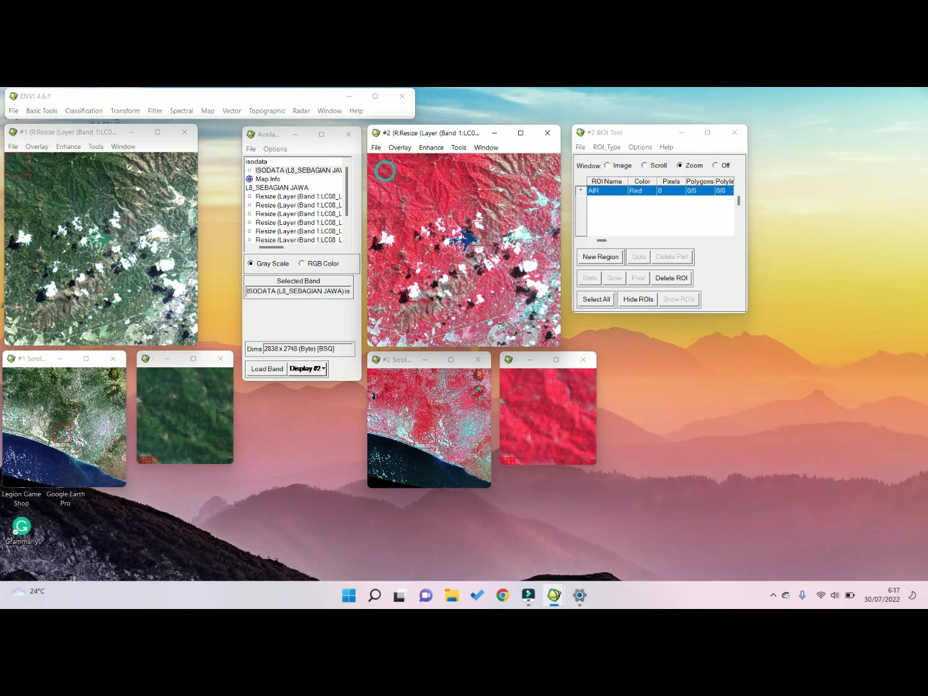
left_click(466, 240)
left_click(550, 428)
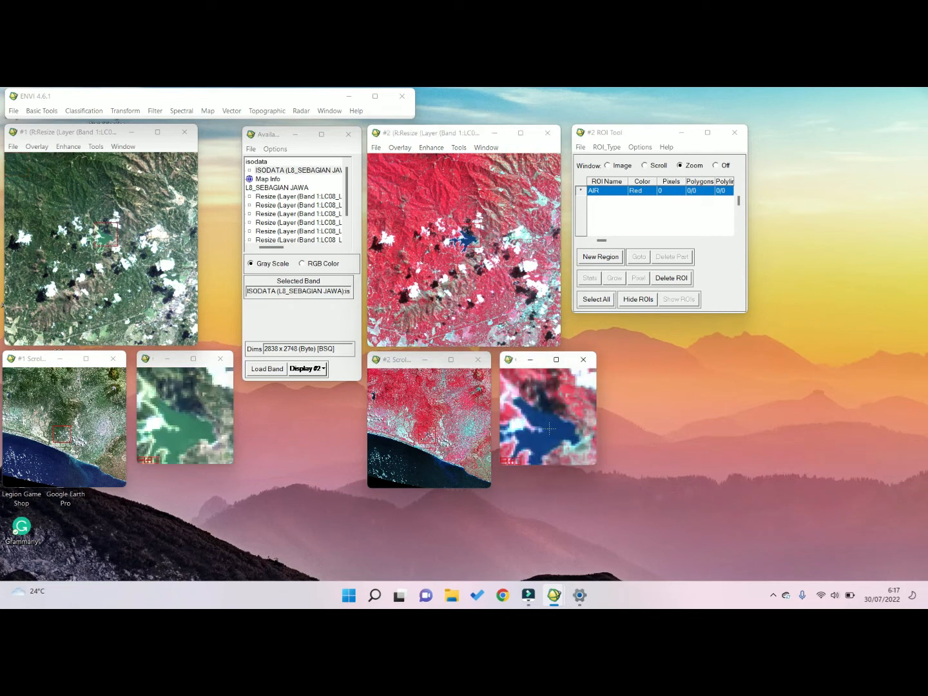
left_click(548, 441)
left_click(556, 432)
left_click(553, 429)
left_click(551, 430)
right_click(550, 433)
Step: Add an AIR sample polygon in the sea along the edge of the lighter sediment plume
left_click(434, 464)
left_click(563, 415)
left_click_drag(562, 416, 560, 408)
right_click(557, 417)
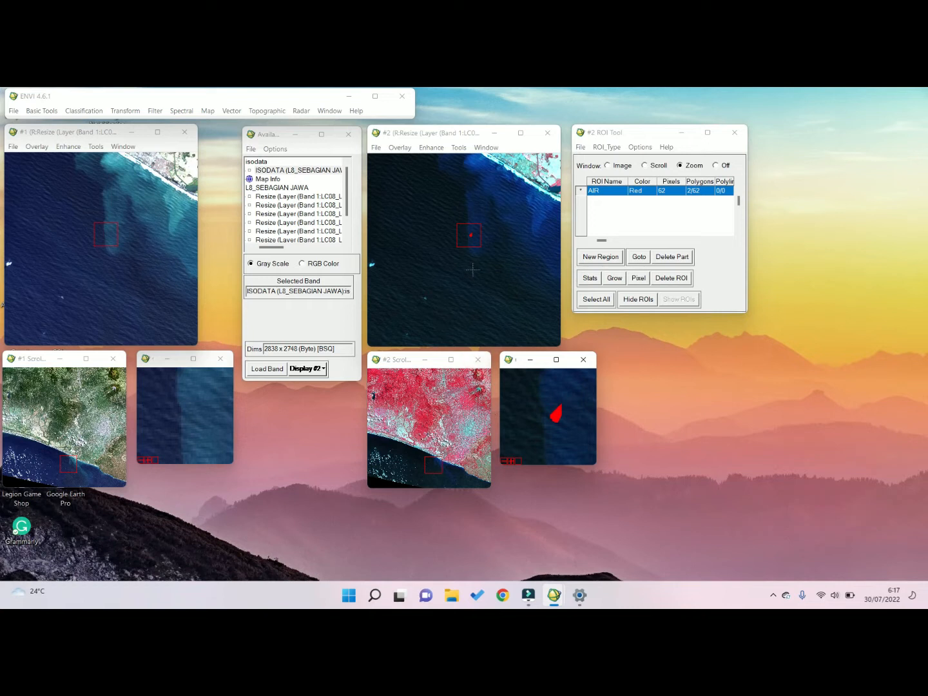
Step: Add an AIR sample polygon inside the large western reservoir
left_click_drag(472, 236, 385, 326)
left_click_drag(429, 463, 375, 396)
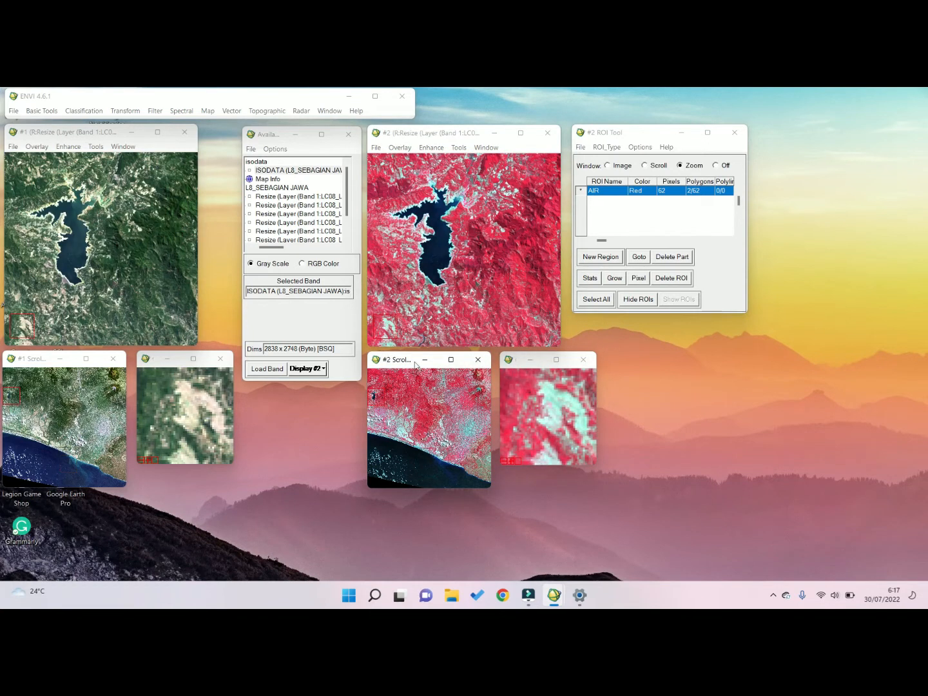
left_click_drag(426, 244, 435, 255)
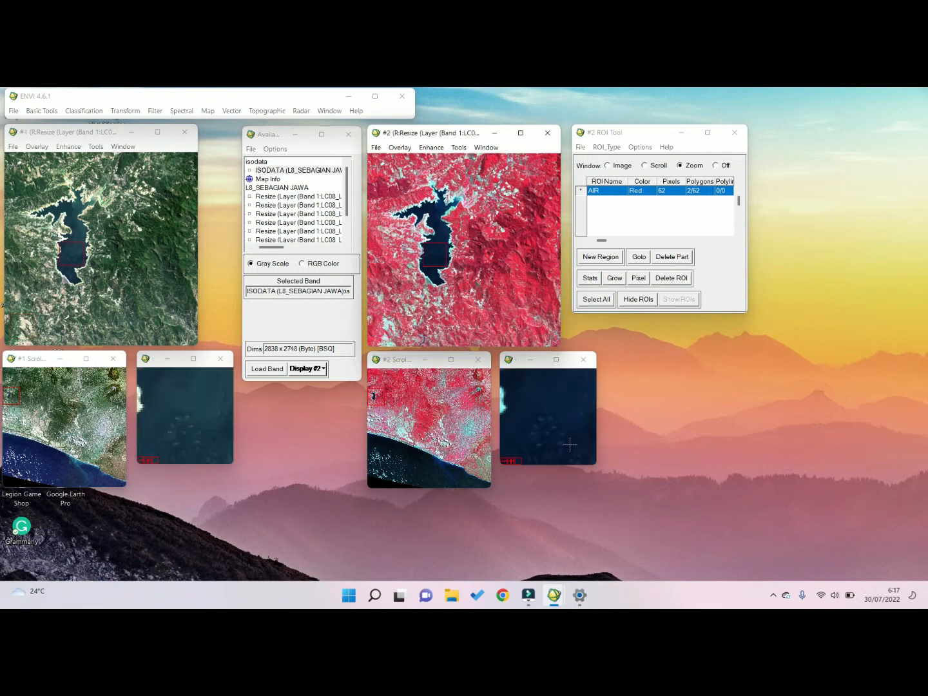
left_click(552, 389)
left_click_drag(544, 399, 551, 394)
right_click(551, 395)
right_click(552, 394)
Step: Add an AIR sample polygon on the dark water of the western river mouth
left_click_drag(373, 397, 413, 442)
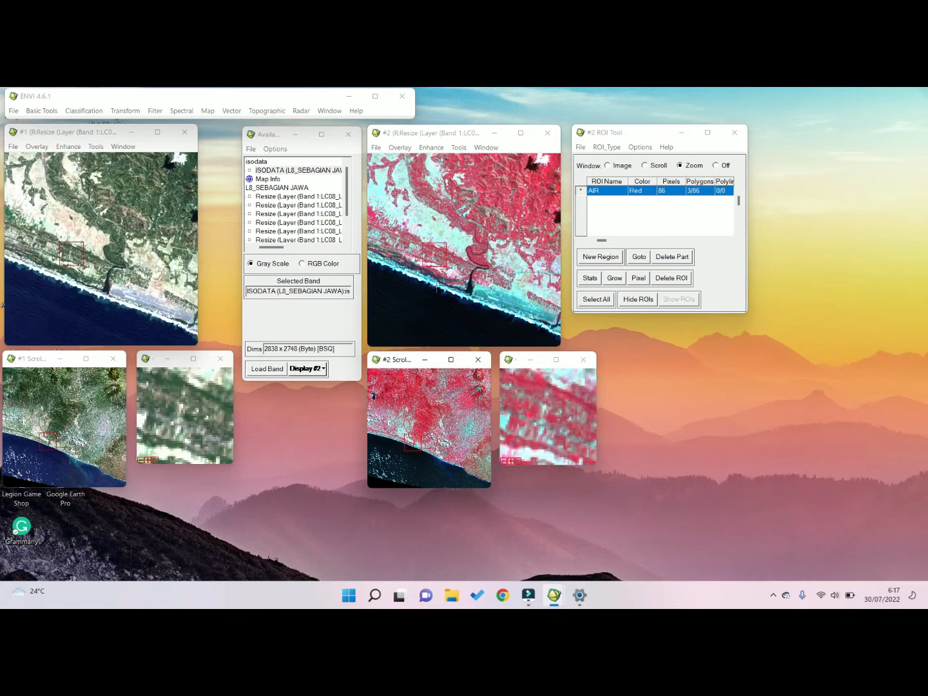
left_click_drag(435, 254, 468, 284)
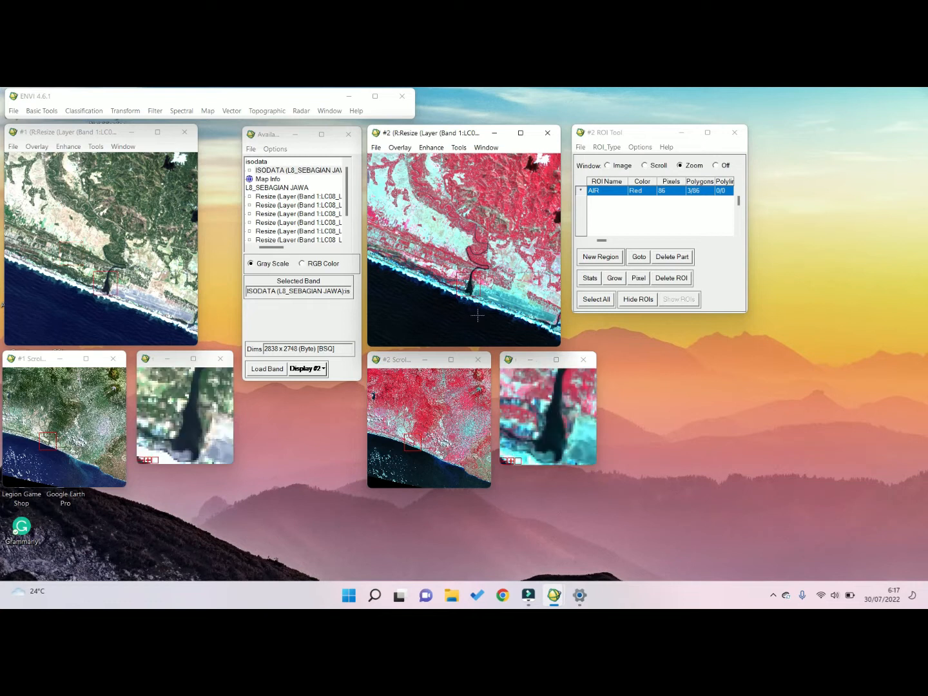
left_click(554, 430)
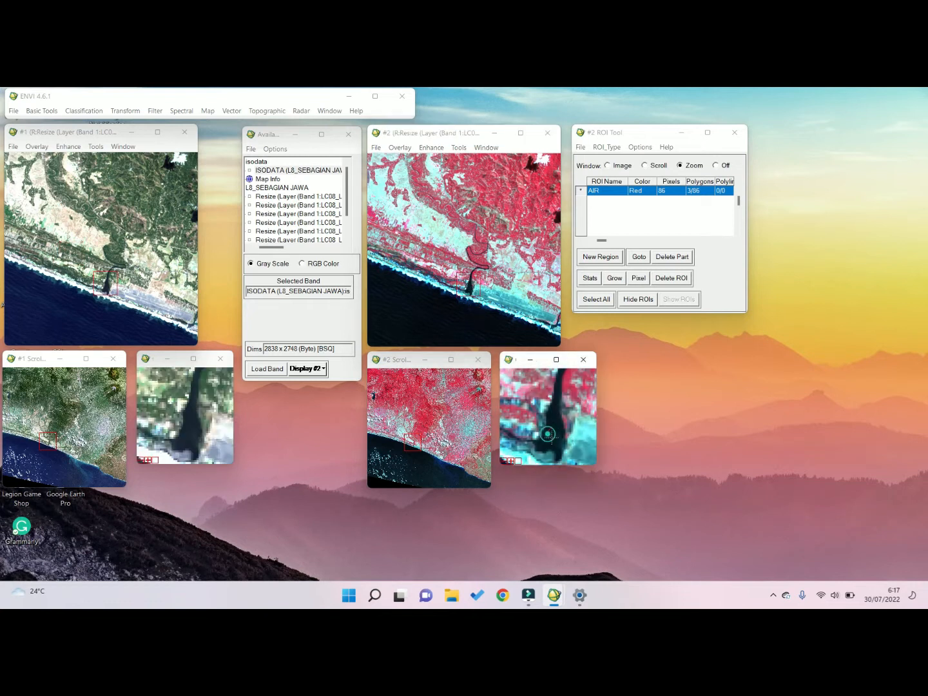
right_click(553, 431)
right_click(554, 431)
Step: Add an AIR sample polygon on the water of the narrow eastern river mouth
mouse_move(412, 443)
left_mouse_down()
mouse_move(441, 442)
mouse_move(424, 447)
left_mouse_up()
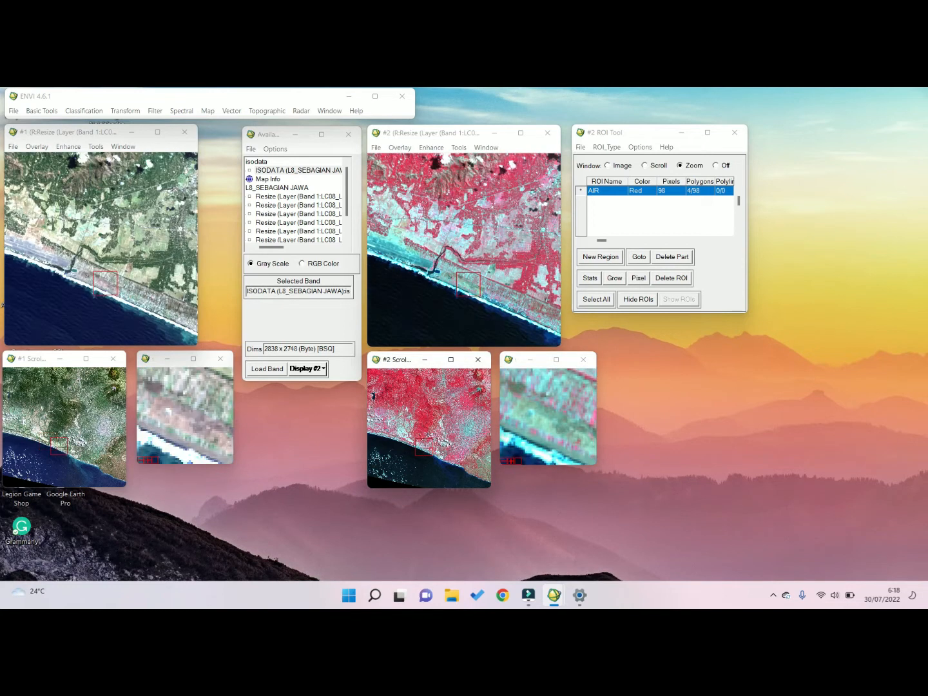
left_click_drag(469, 283, 437, 273)
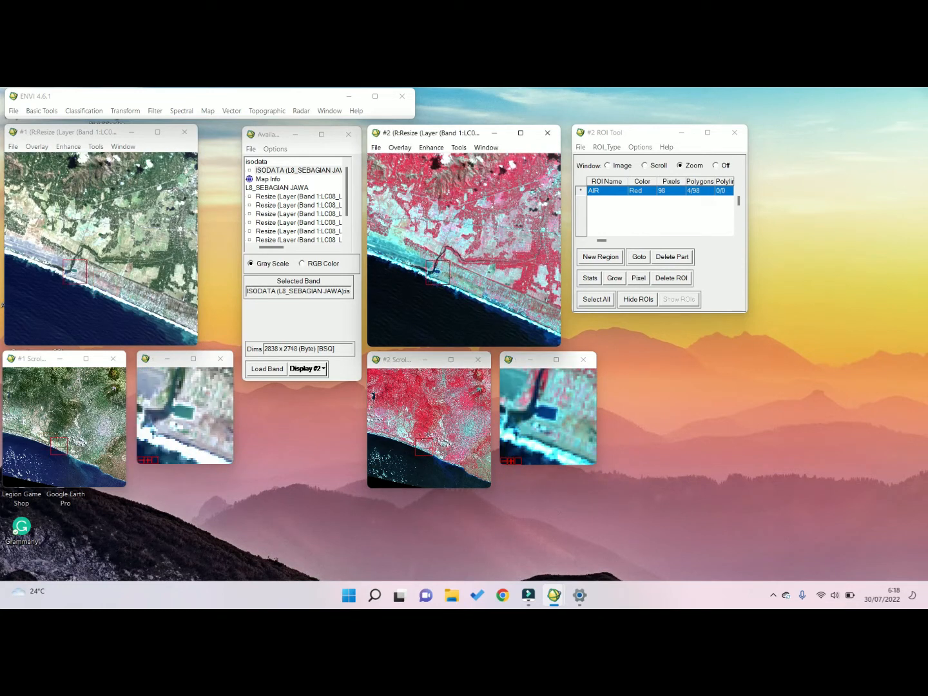
left_click(520, 415)
right_click(522, 415)
right_click(526, 414)
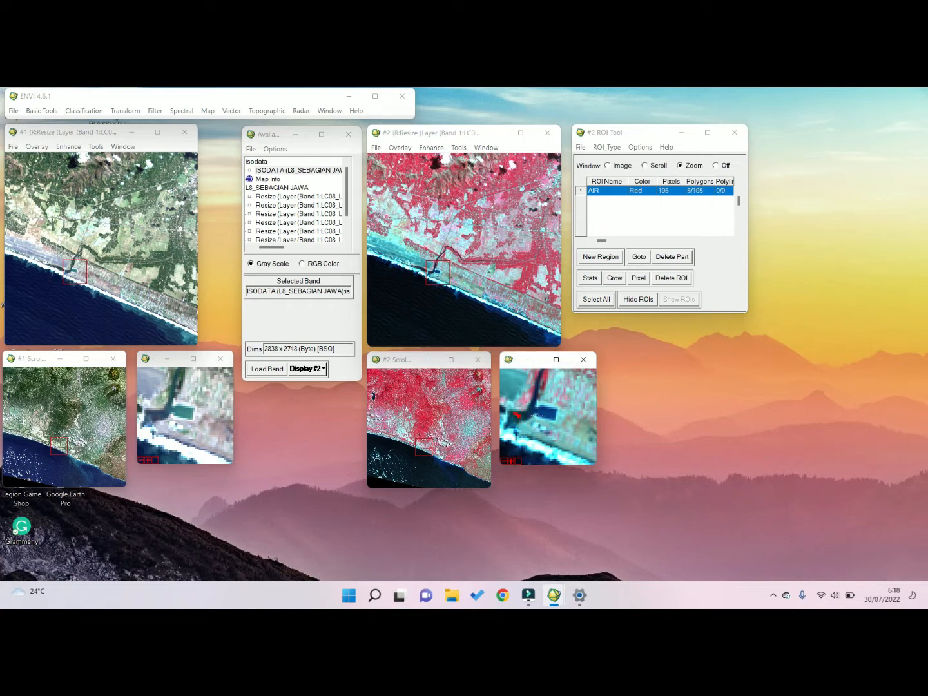
Step: Add an AIR sample polygon inside the small rectangular pond beside the eastern river mouth
left_click(543, 411)
left_click(546, 409)
left_click(547, 413)
right_click(547, 413)
right_click(547, 414)
Step: Add an AIR sample polygon in the dark sea off the western coast, north of the small clouds
left_click_drag(424, 447, 378, 443)
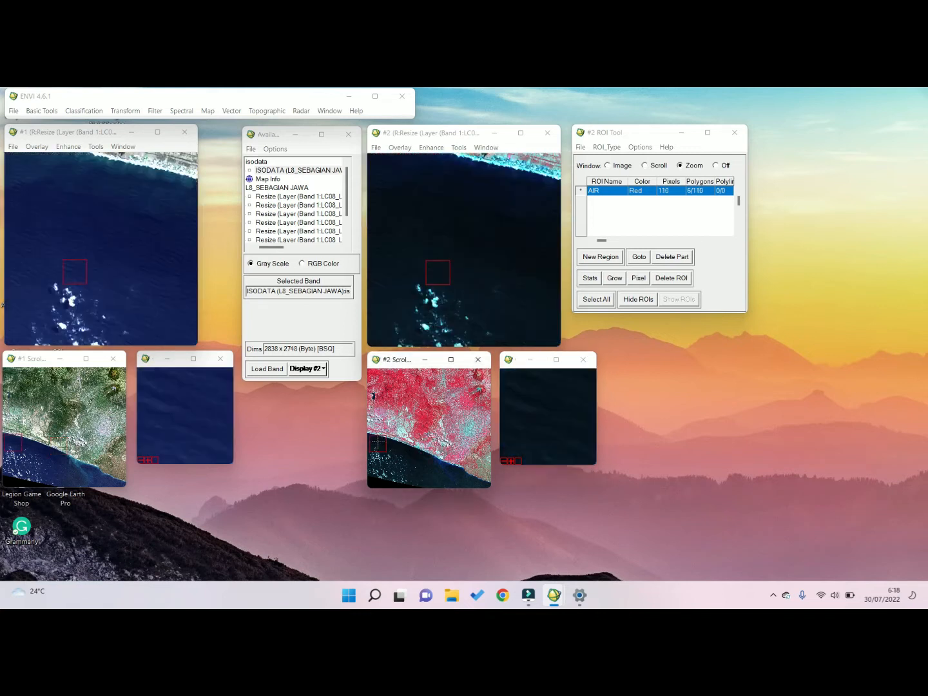
left_click(555, 395)
left_click(544, 397)
left_click(551, 405)
left_click(557, 401)
right_click(559, 395)
right_click(559, 395)
Step: Add an AIR sample polygon in the lighter blue sea at the southeastern edge of the image
left_click(456, 479)
left_click(548, 416)
left_click(558, 409)
left_click(561, 418)
left_click(554, 421)
right_click(551, 415)
right_click(552, 416)
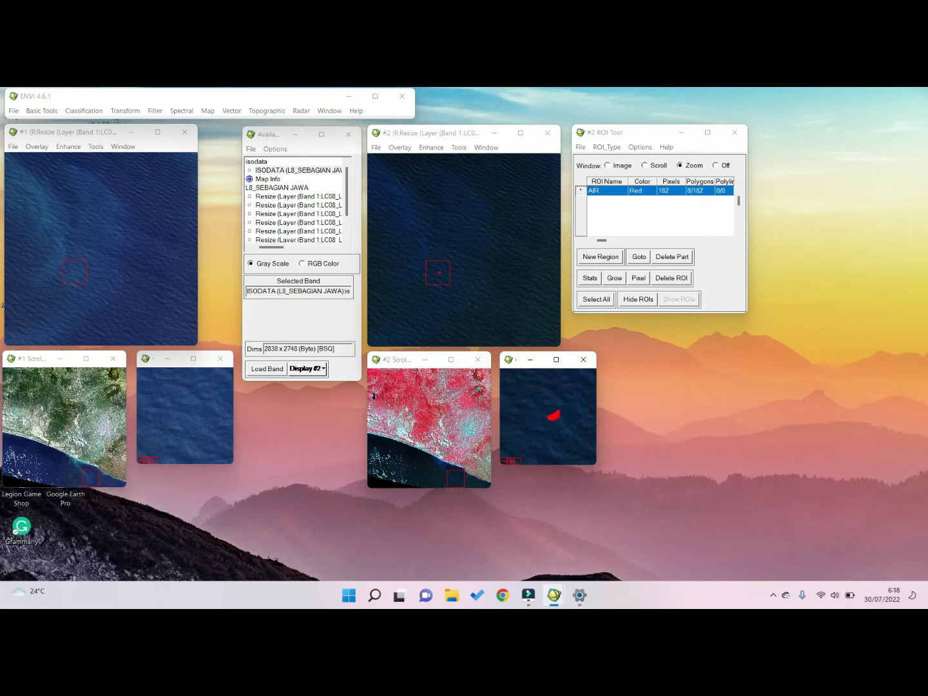
Step: Add an AIR sample polygon in the dark sea offshore from the eastern river mouth
left_click_drag(454, 477, 425, 454)
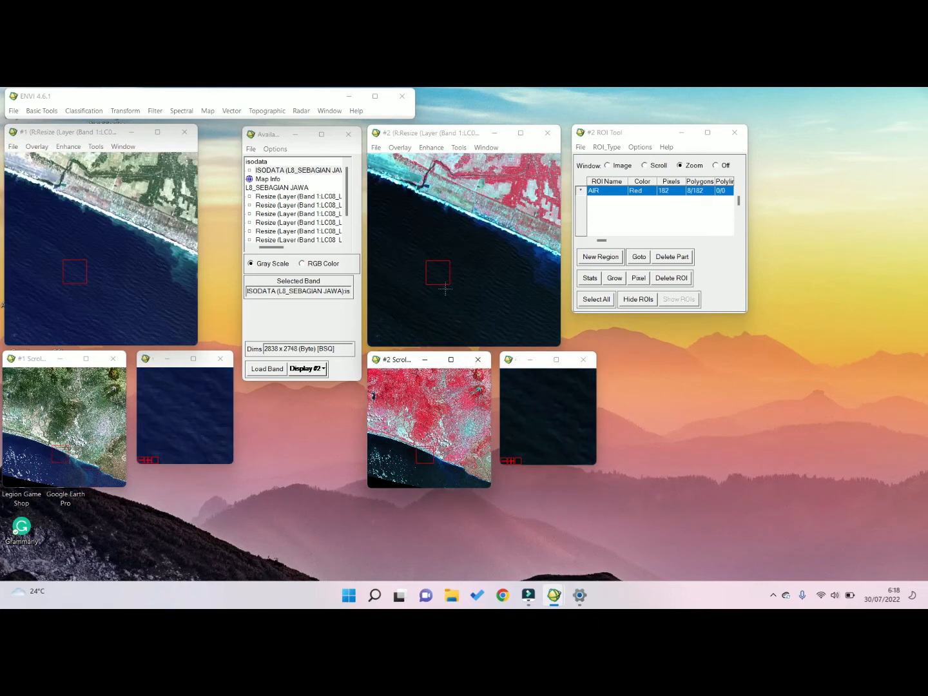
left_click(543, 405)
left_click(549, 400)
left_click(549, 410)
left_click(556, 403)
right_click(557, 401)
right_click(557, 401)
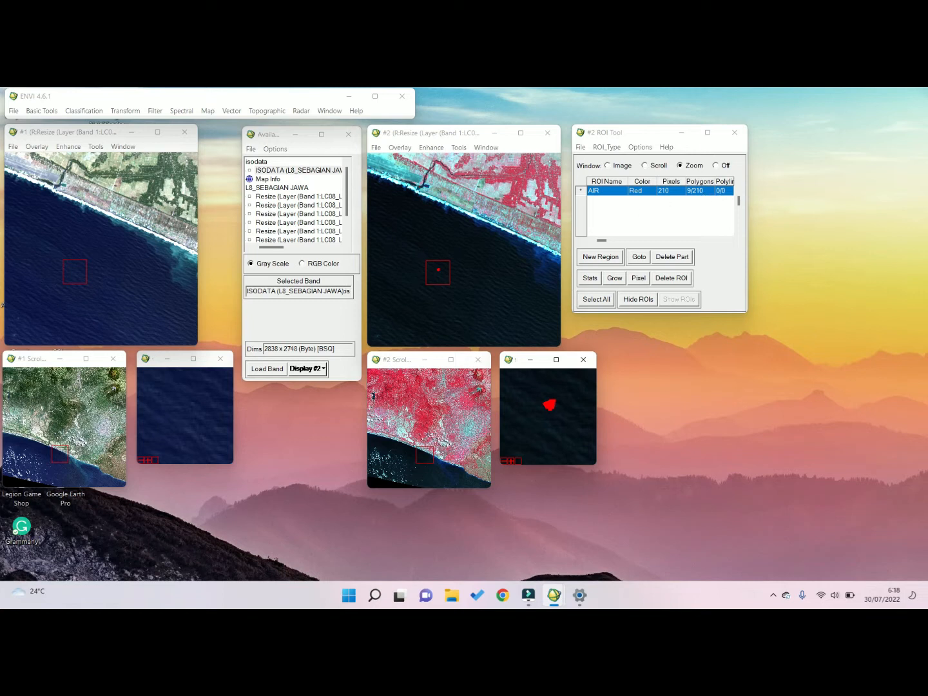
Step: Add an AIR sample polygon in the river water just inside the eastern river mouth
left_click(374, 396)
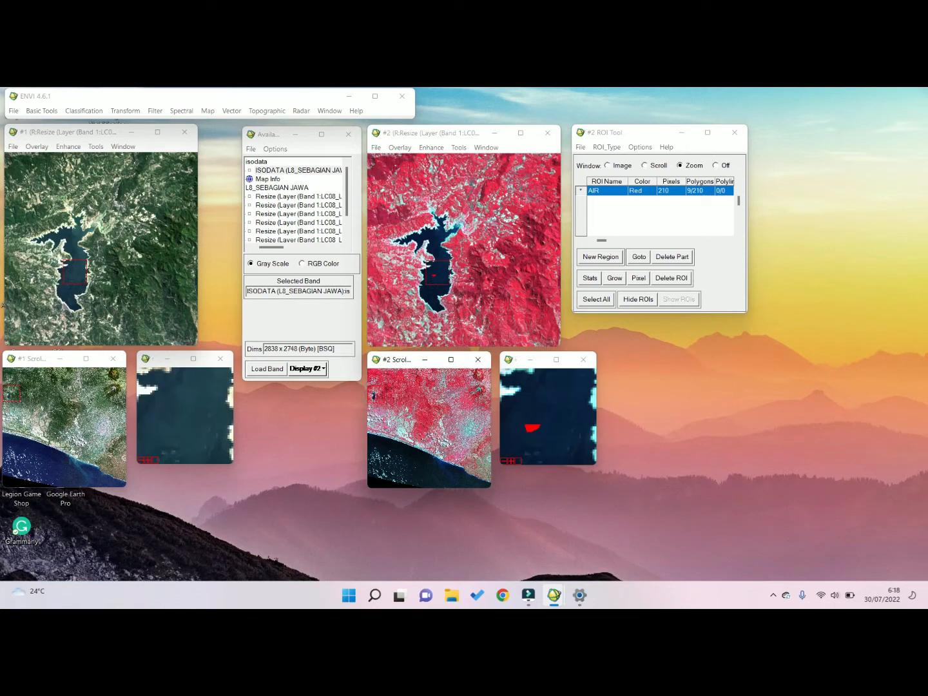
left_click(444, 458)
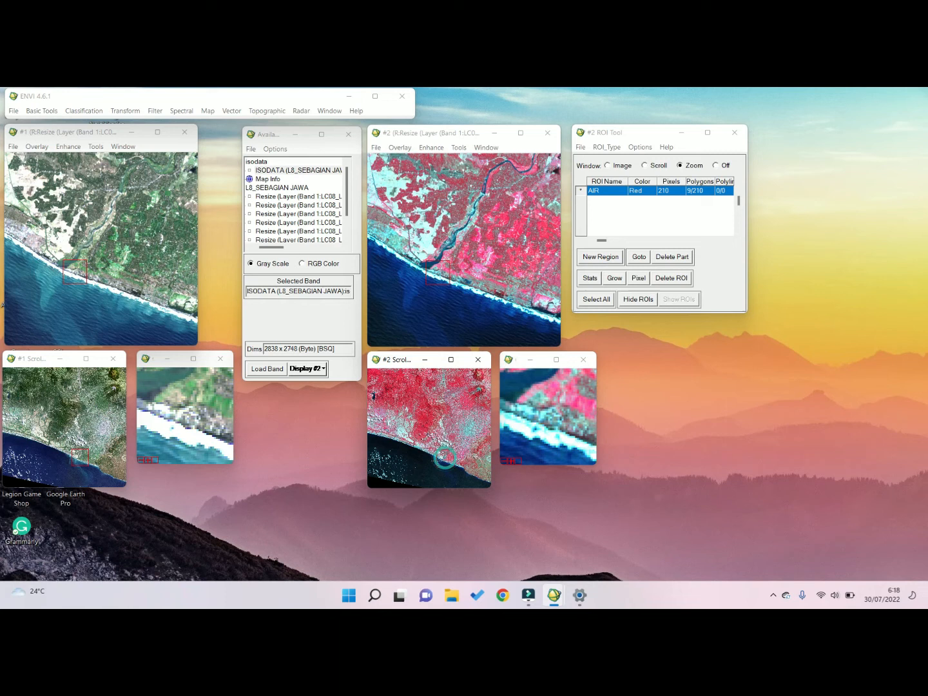
left_click(431, 268)
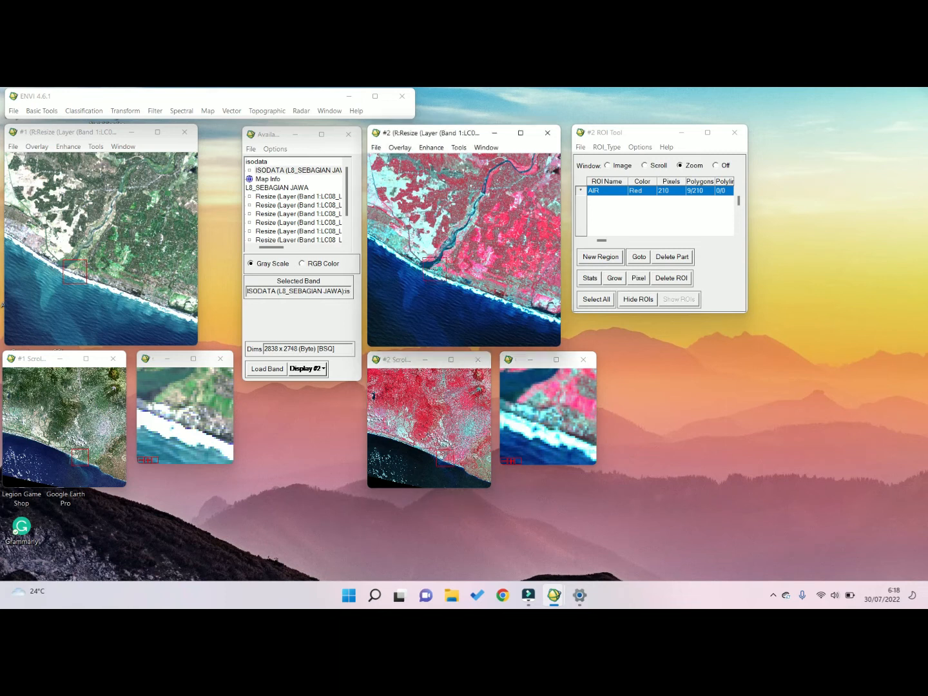
left_click_drag(521, 399, 521, 397)
right_click(521, 398)
right_click(521, 398)
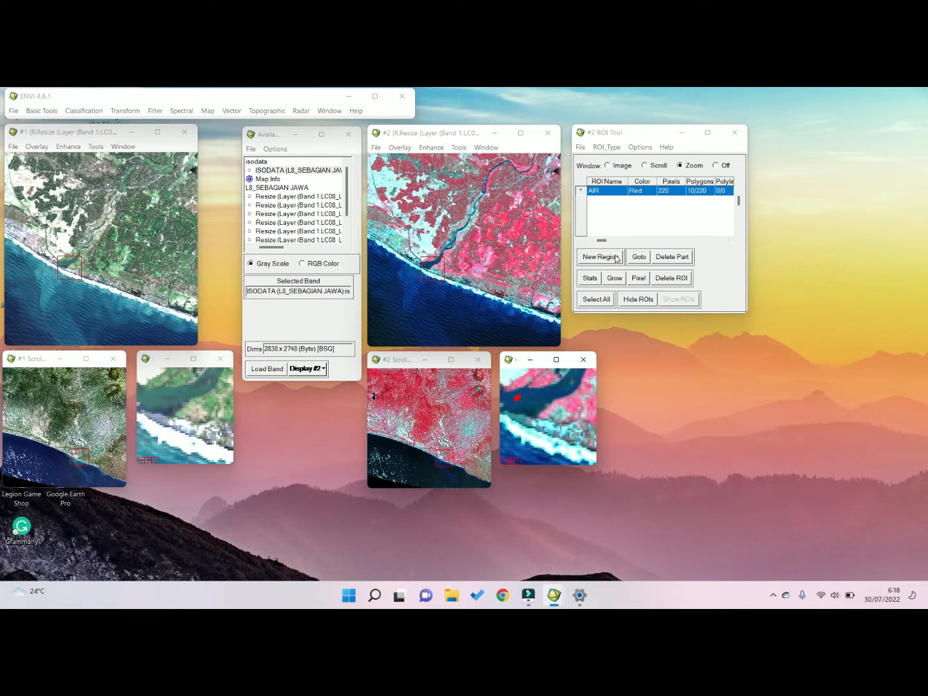
Step: Create a new region and draw its first sample polygon on the densely vegetated southwestern slope of the northeastern volcano
left_click(612, 262)
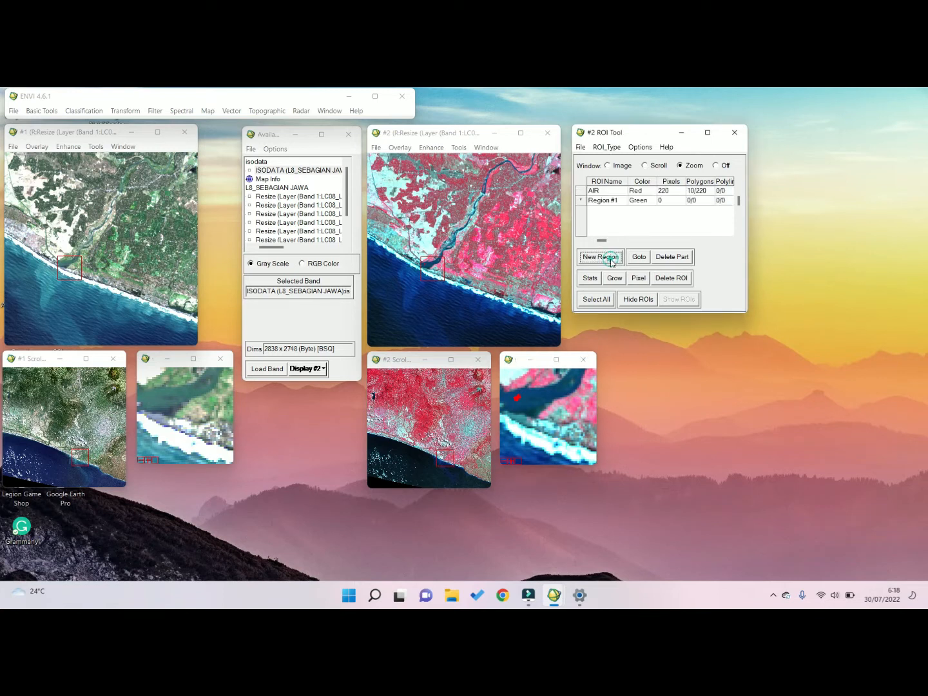
left_click(473, 380)
left_click(475, 377)
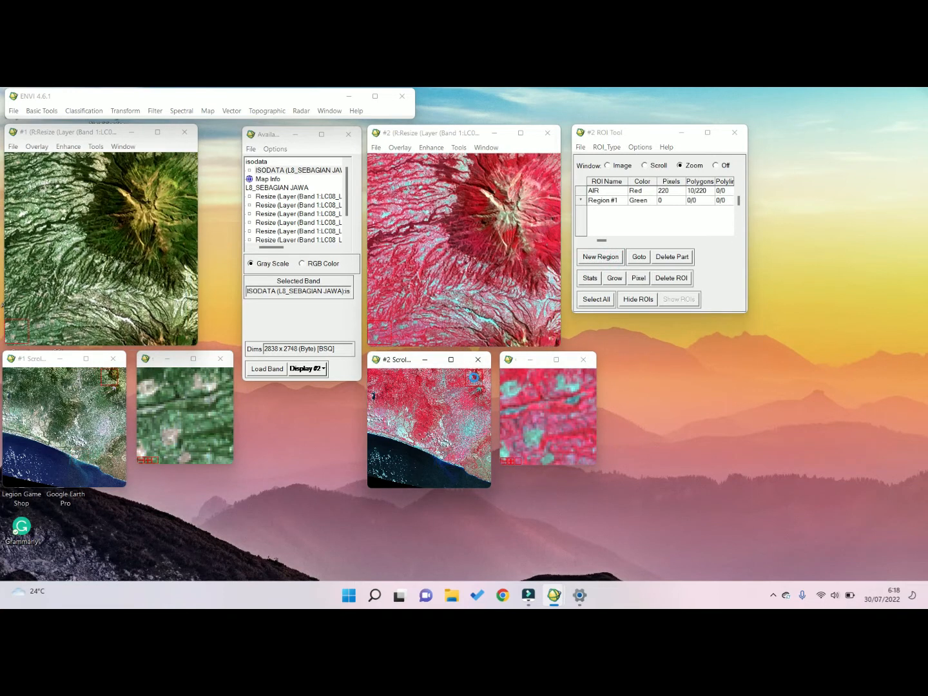
left_click(495, 258)
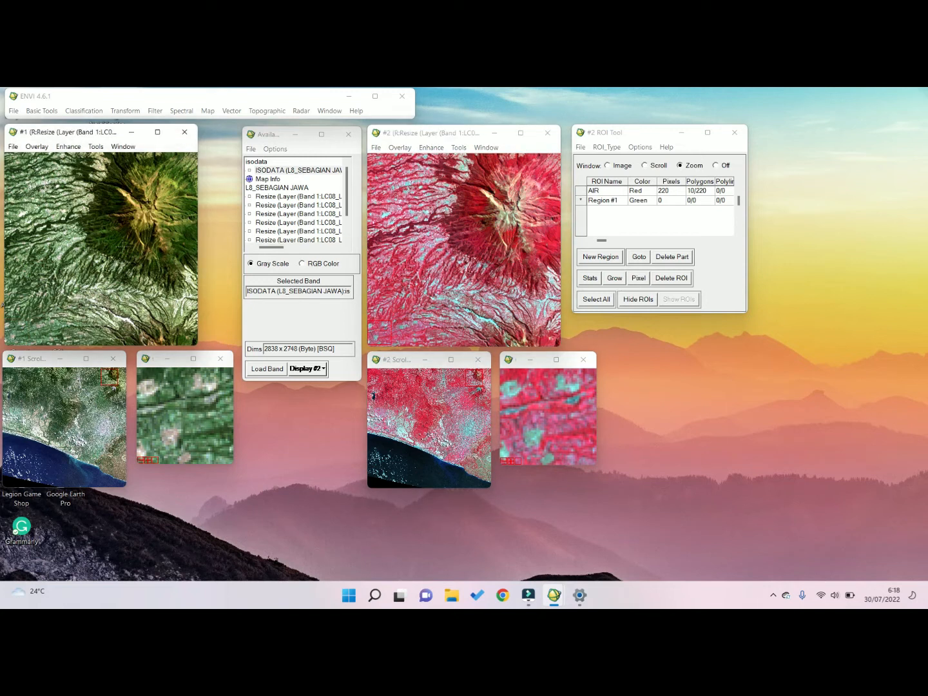
left_click(111, 241)
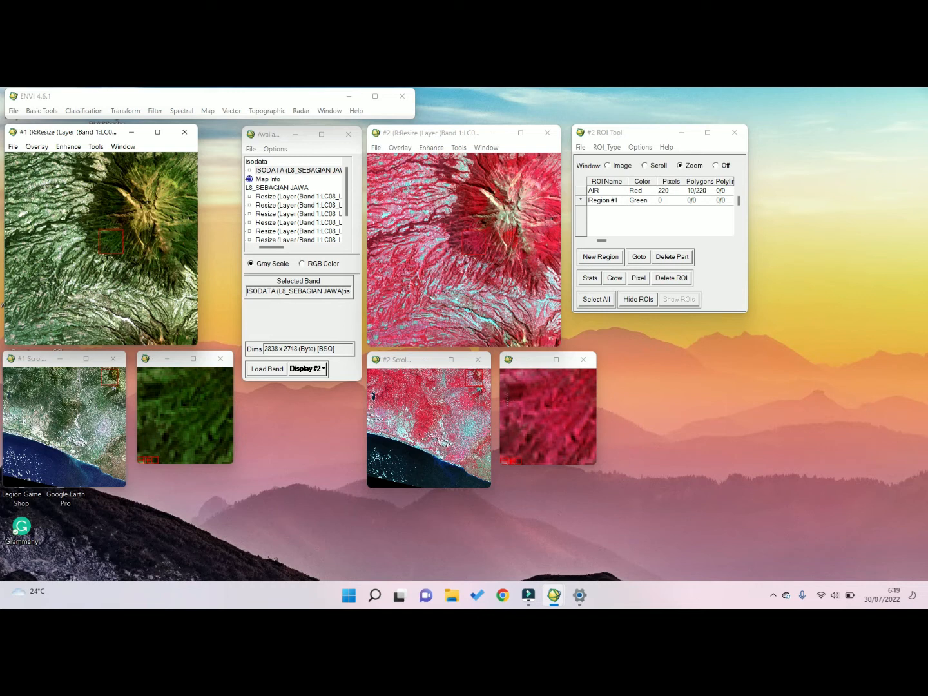
left_click(551, 404)
left_click(541, 409)
left_click(546, 415)
left_click(552, 413)
right_click(552, 414)
right_click(553, 414)
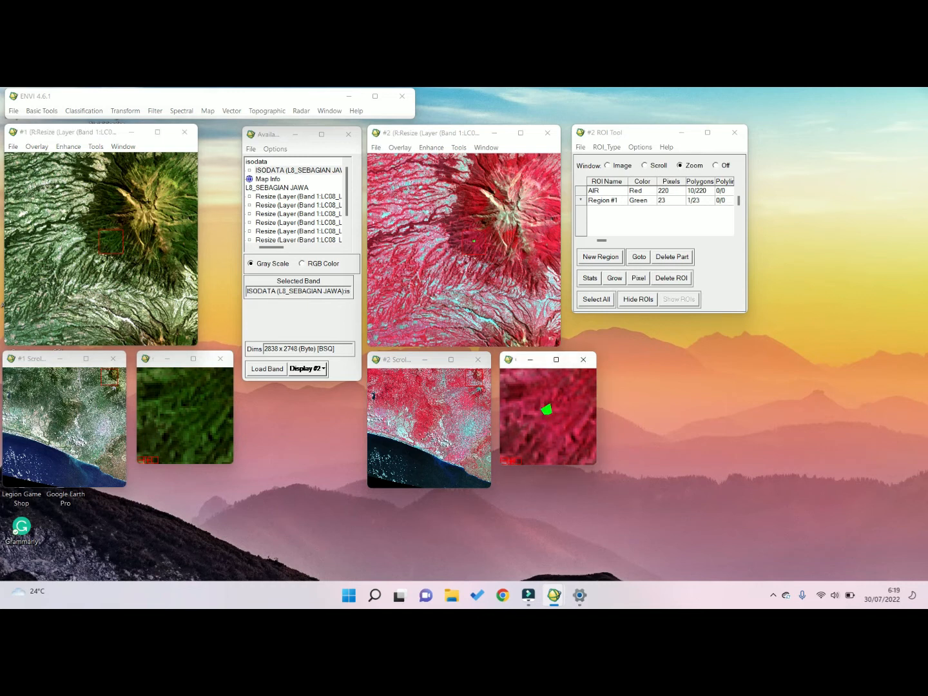
Step: Add a vegetation sample polygon on the dark forested hills near the centre of the image
left_click_drag(444, 441, 422, 420)
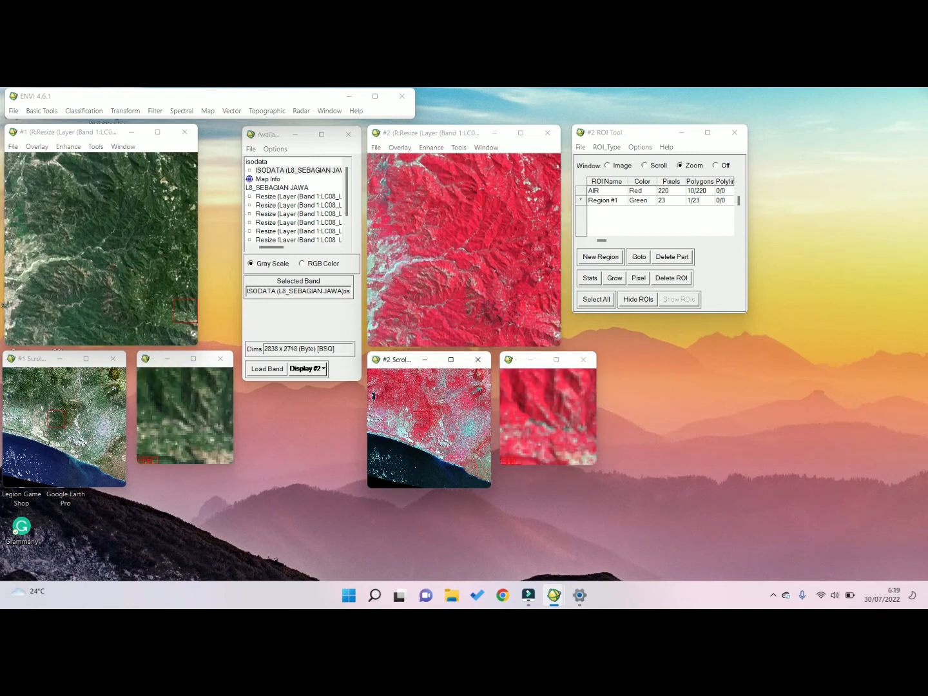
left_click(535, 383)
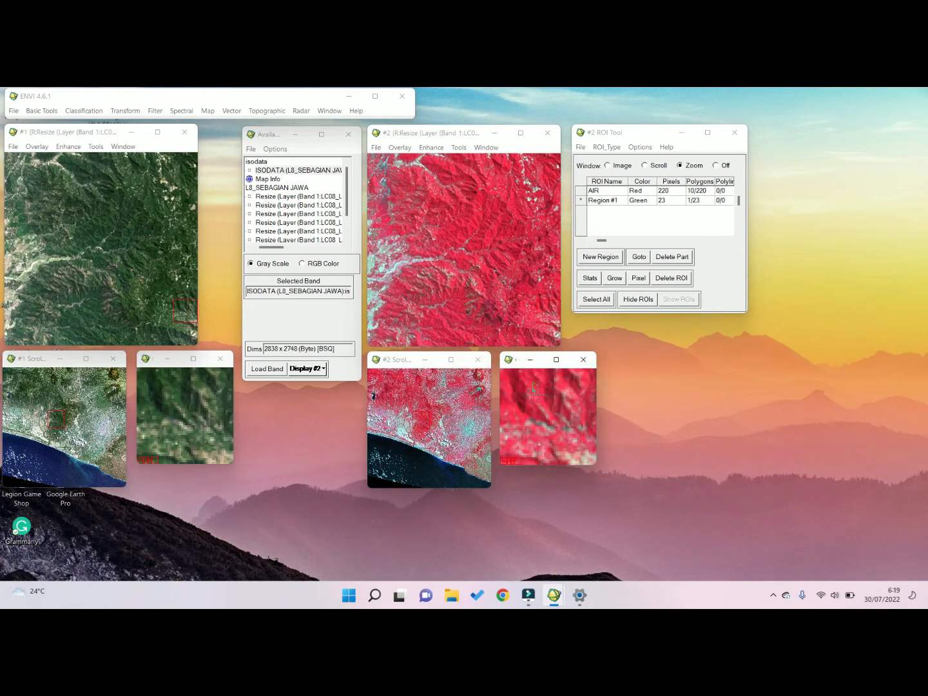
right_click(542, 390)
right_click(542, 390)
Step: Add a vegetation sample polygon on a dense green patch in the northwestern hills
left_click_drag(423, 419, 399, 381)
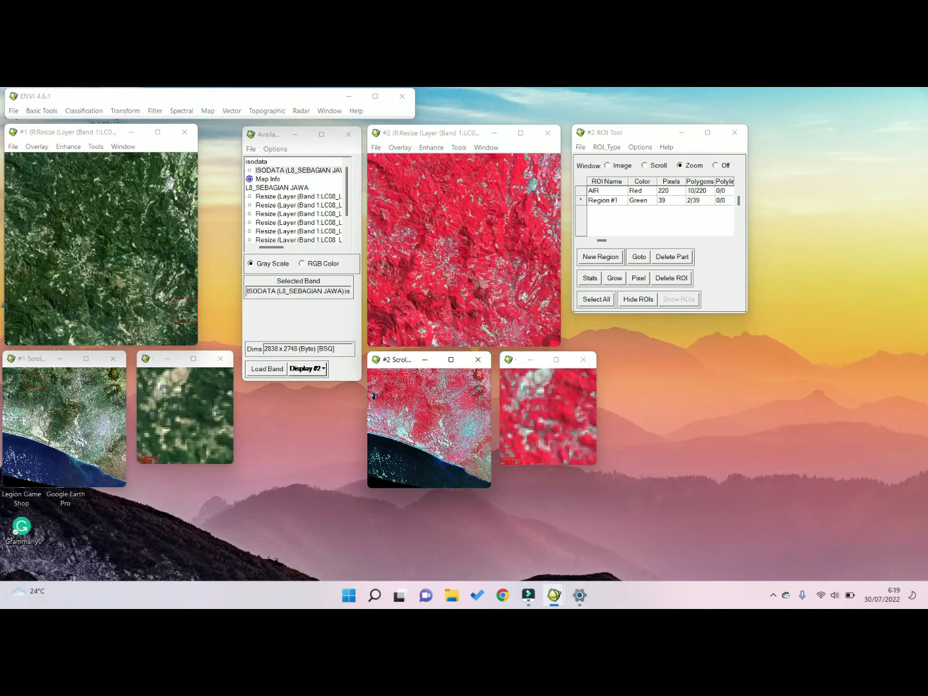
left_click(565, 395)
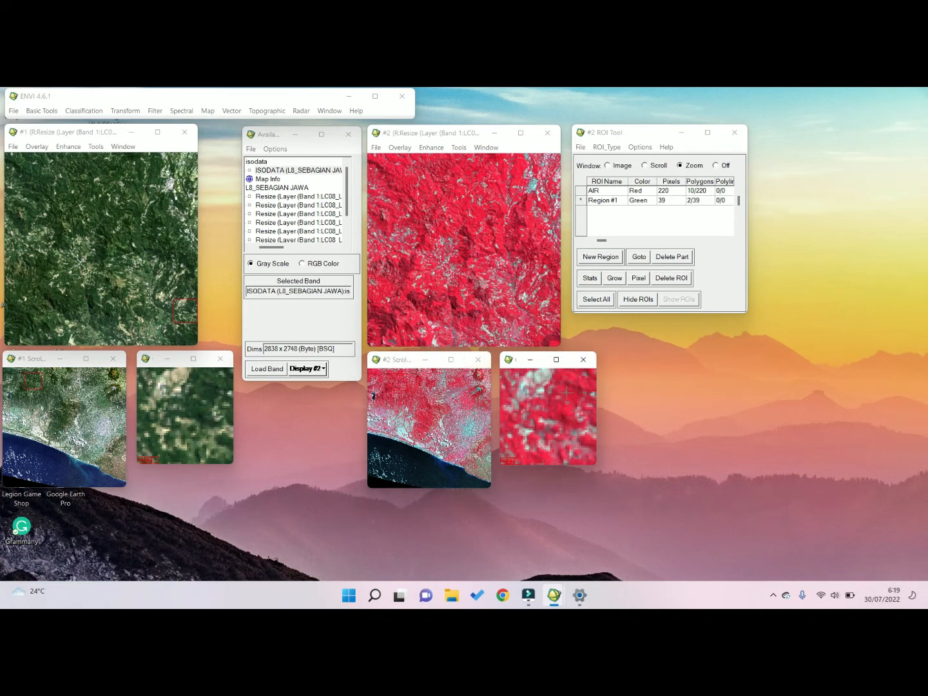
left_click(567, 397)
left_click(571, 393)
right_click(573, 393)
right_click(572, 393)
Step: Add a vegetation sample polygon in the dark green area northwest of the small clouds in the image's southeast
left_click_drag(399, 381, 420, 427)
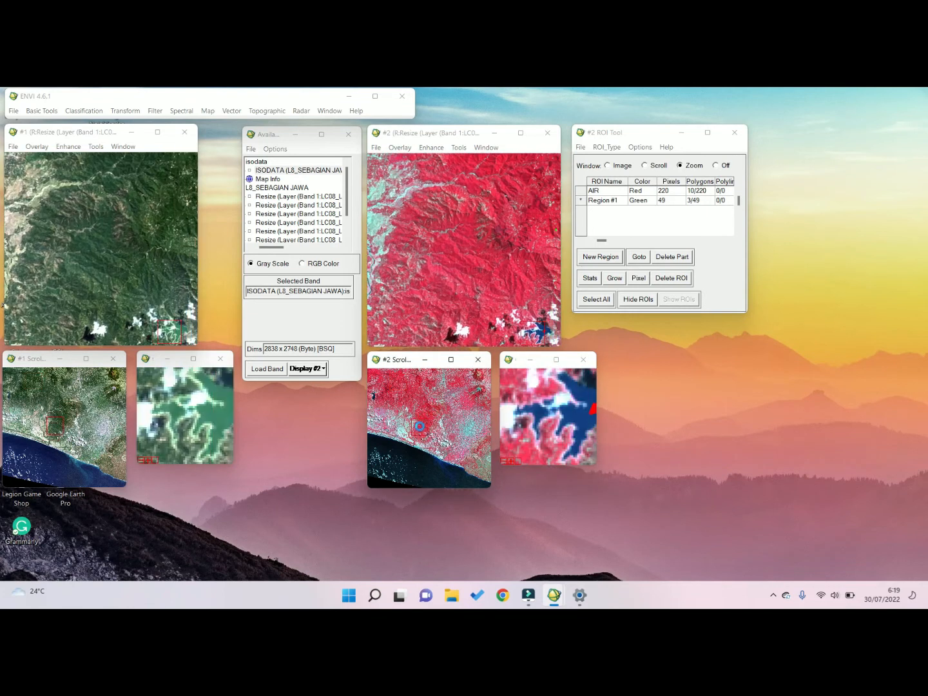
left_click(478, 456)
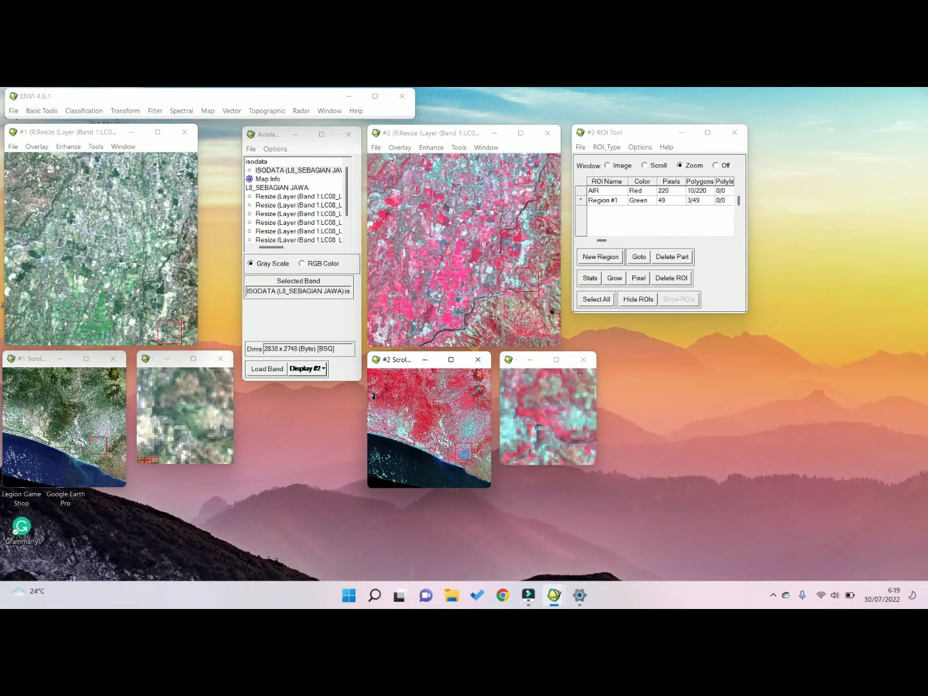
left_click(477, 454)
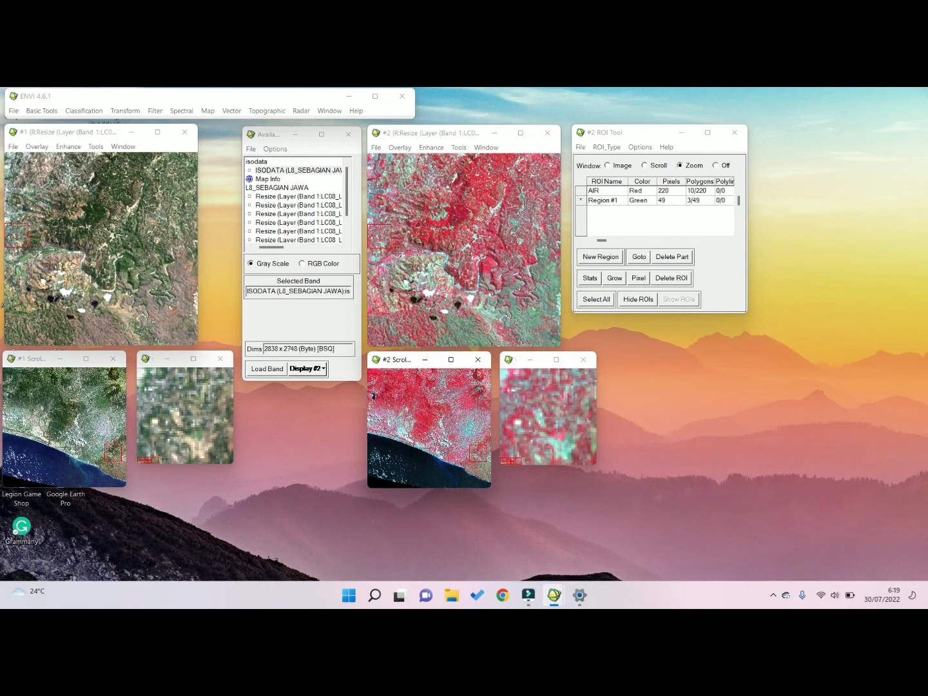
left_click_drag(380, 237, 429, 239)
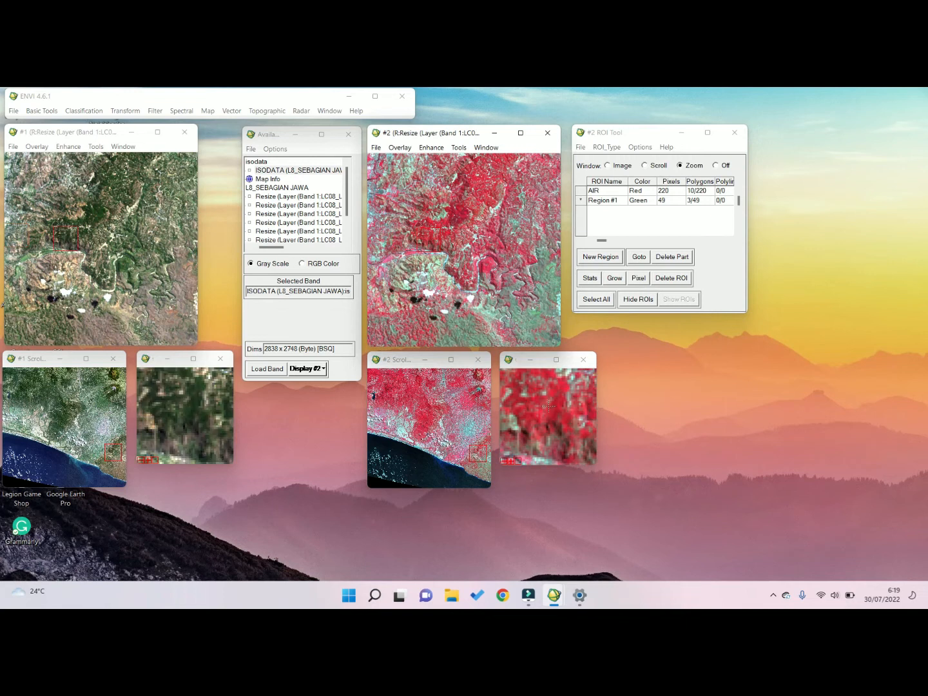
left_click(551, 406)
left_click(548, 417)
left_click(555, 413)
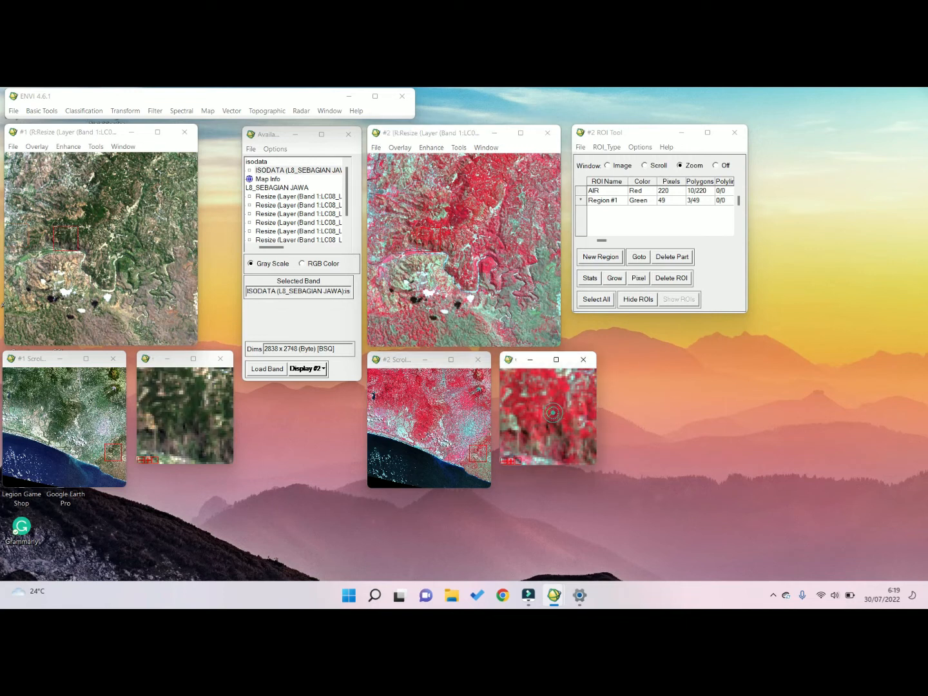
right_click(558, 413)
right_click(558, 412)
Step: Add a vegetation sample polygon in the central forested hills, northwest of the existing sample there
left_click(429, 421)
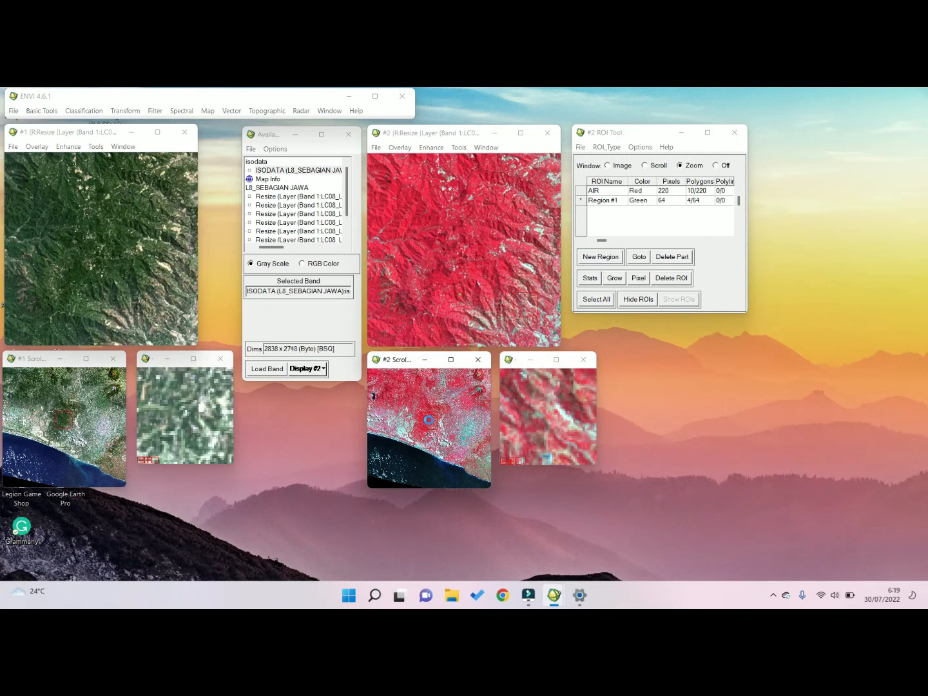
left_click(418, 223)
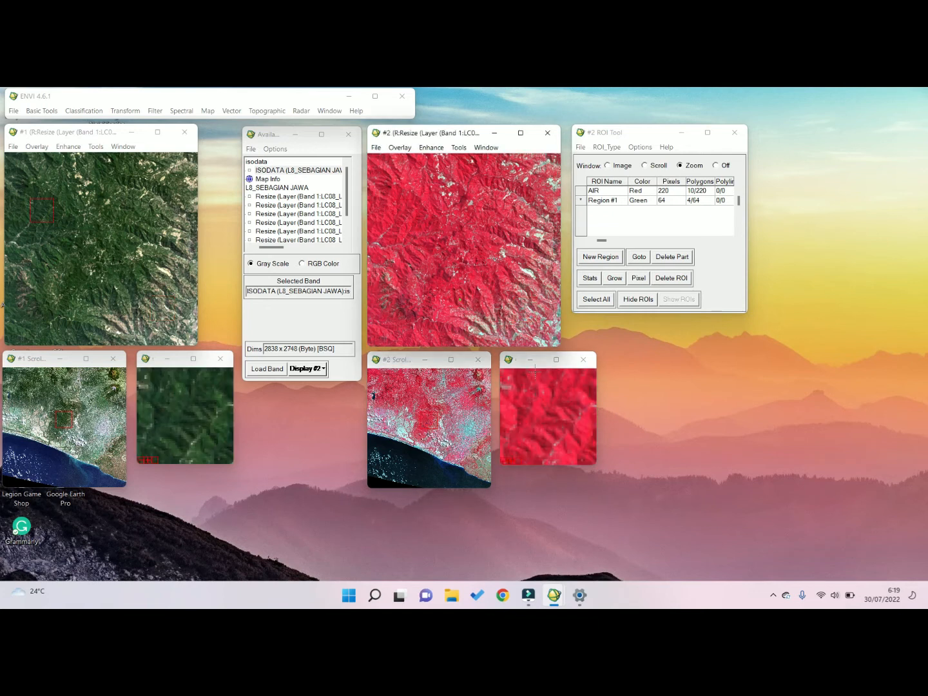
left_click(548, 410)
left_click(539, 411)
left_click(533, 418)
left_click(535, 422)
left_click(543, 423)
right_click(543, 422)
right_click(543, 423)
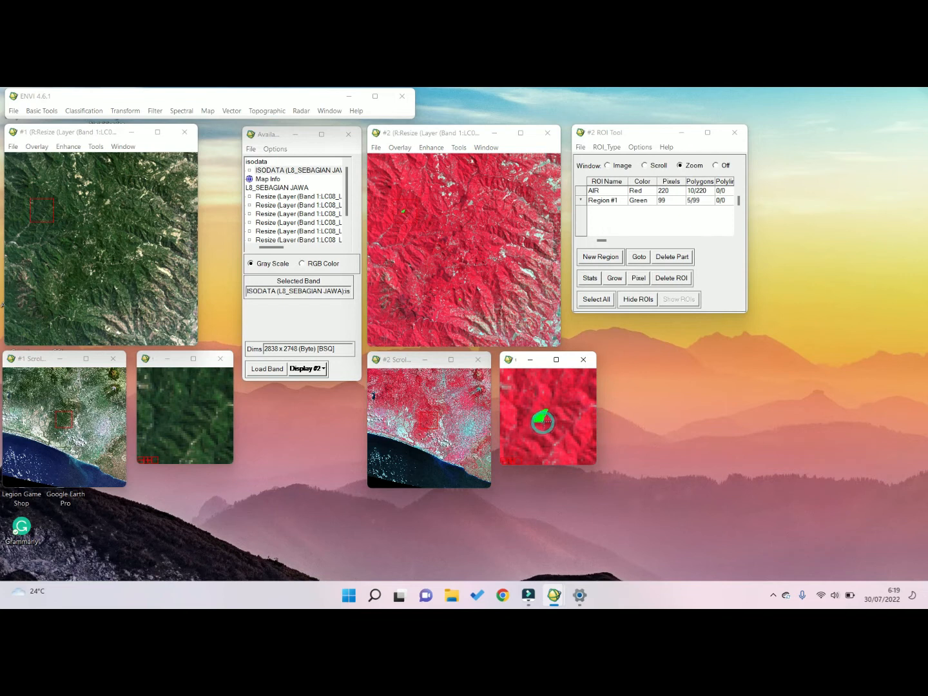
Step: Add a vegetation sample polygon in the dense forest at the far northwestern corner of the image
left_click_drag(429, 420, 375, 377)
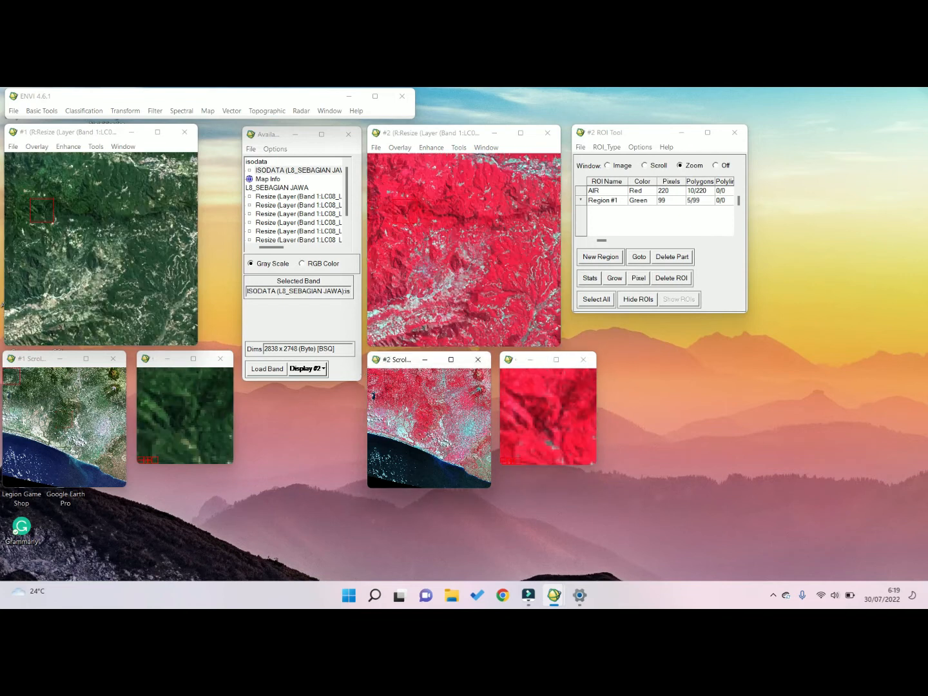
left_click(505, 273)
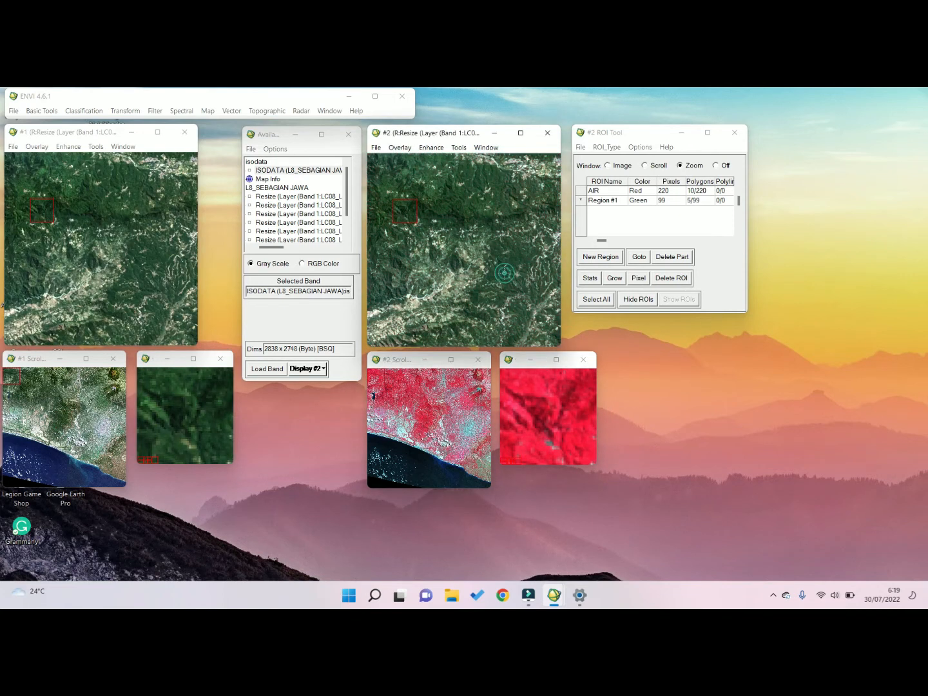
left_click(388, 201)
left_click(560, 421)
left_click(548, 422)
left_click(540, 423)
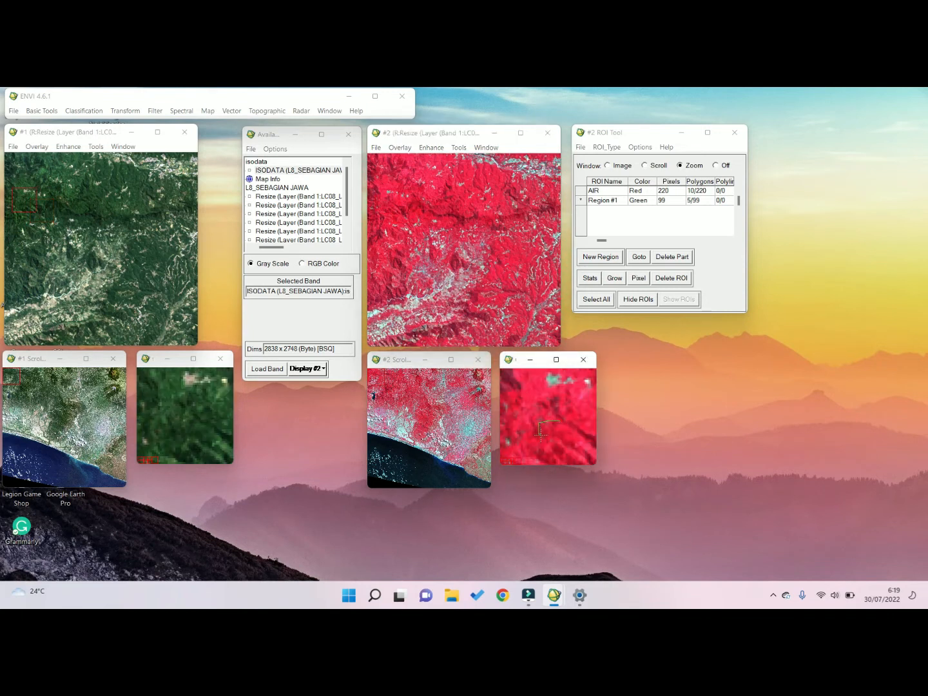
left_click(554, 432)
right_click(558, 435)
right_click(560, 437)
Step: Add a vegetation sample polygon on the north-central forested hills, west of the long diagonal ridge
left_click(428, 396)
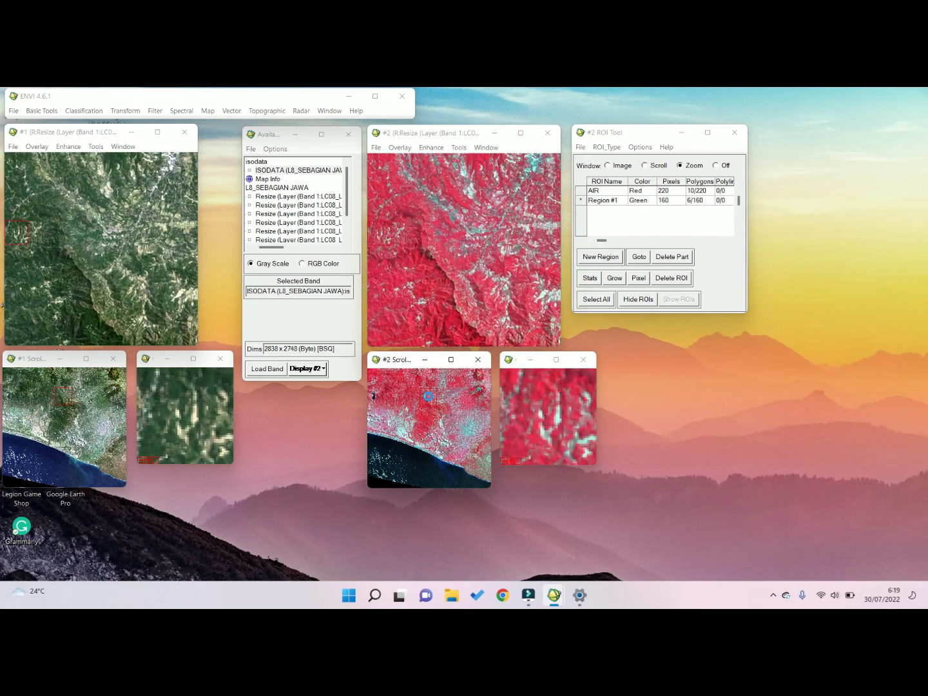
left_click(423, 396)
left_click(431, 268)
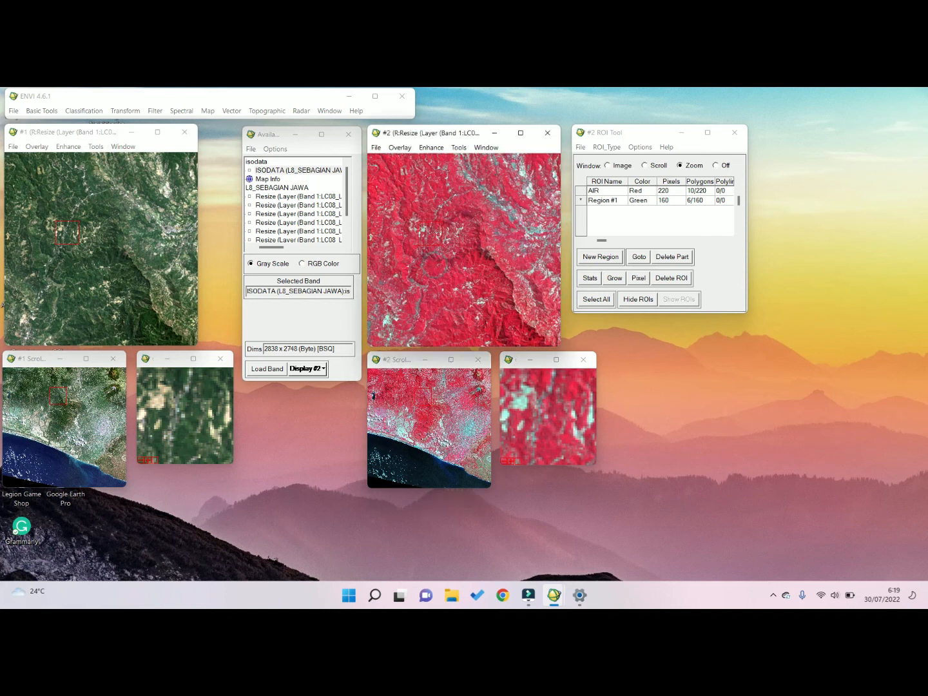
left_click_drag(430, 234, 431, 269)
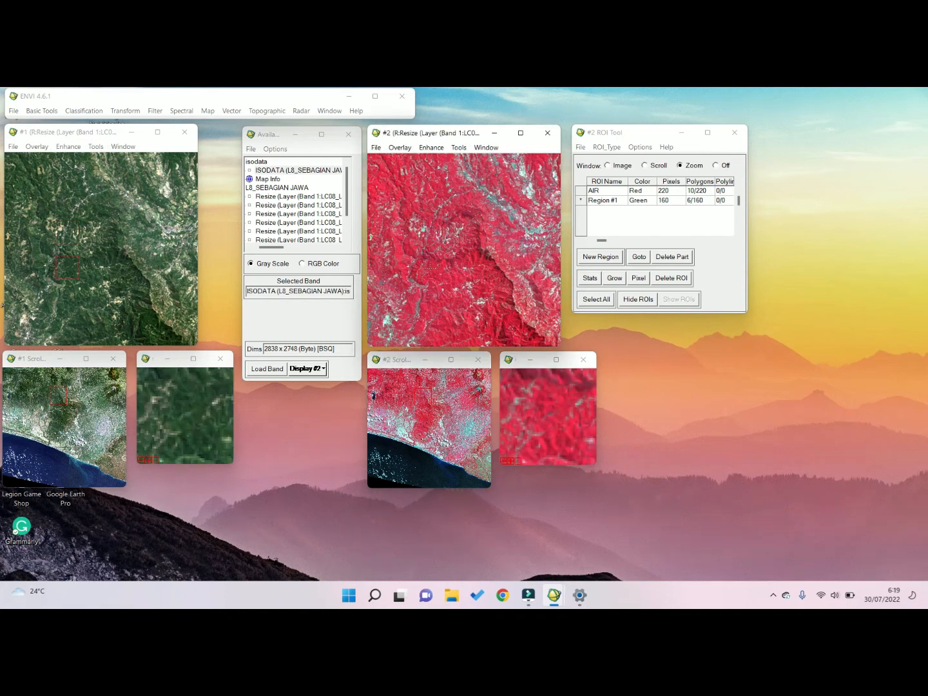
left_click(556, 391)
left_click(545, 398)
left_click(554, 404)
right_click(553, 401)
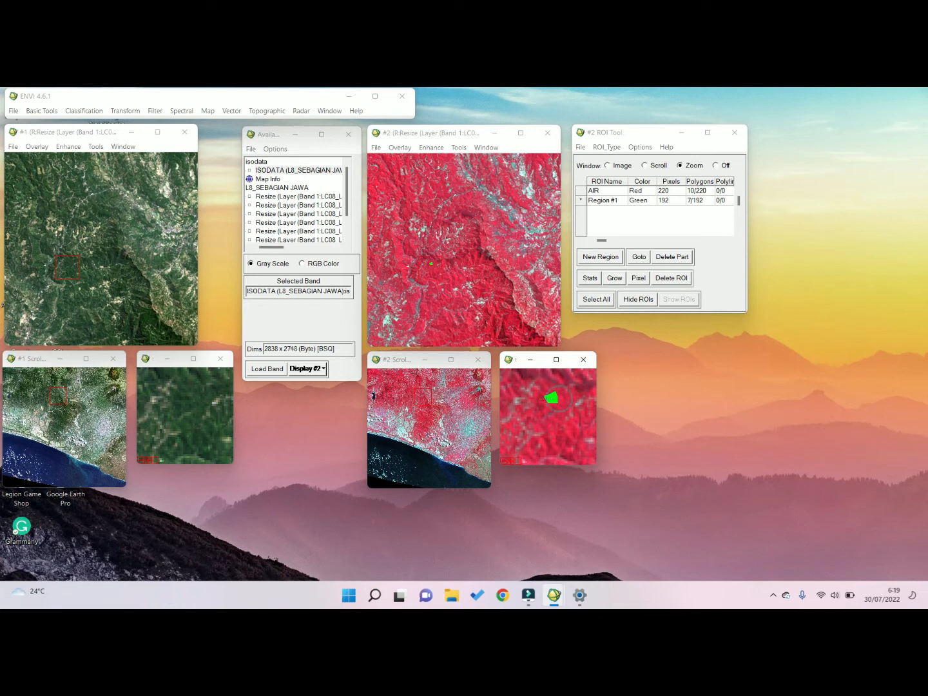
Step: Add a vegetation sample polygon on the forested lower southwestern flank of the volcano with the bare grey summit
left_click_drag(453, 383, 479, 390)
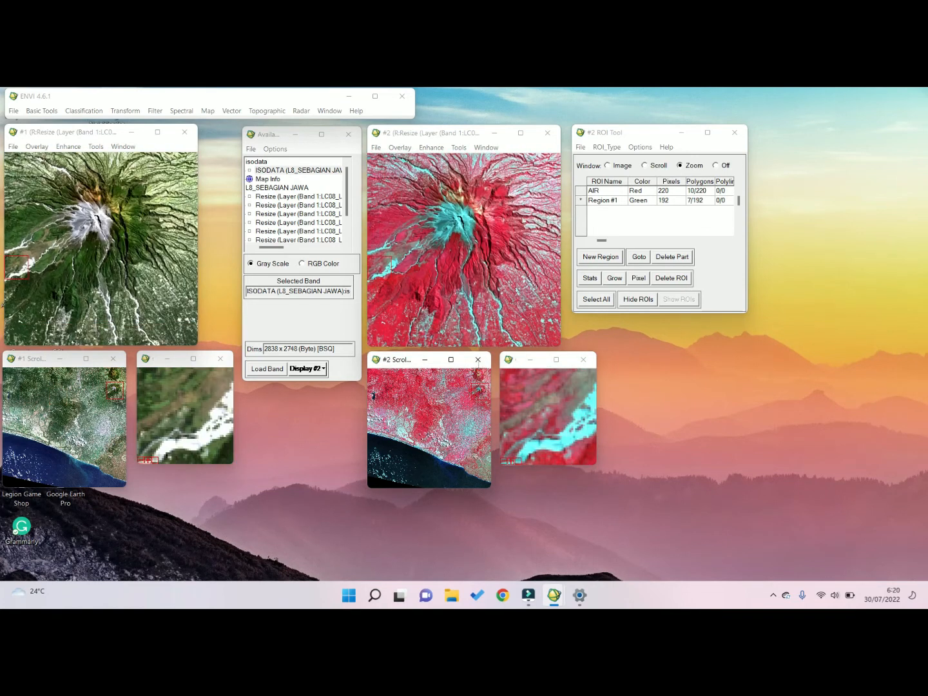
left_click(462, 268)
left_click(411, 288)
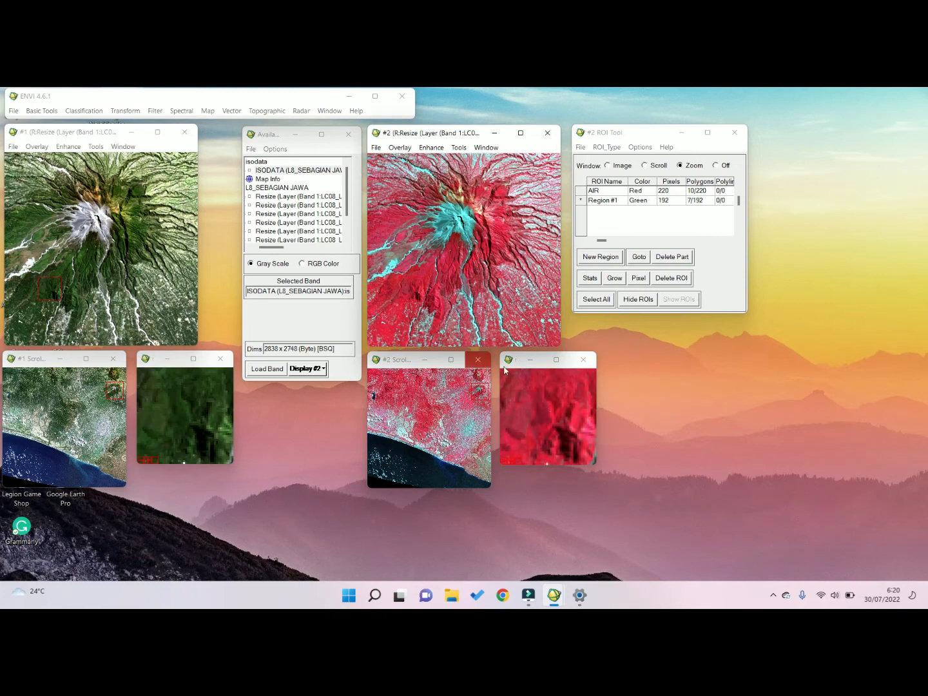
left_click(519, 407)
mouse_move(519, 409)
left_mouse_down()
mouse_move(520, 420)
mouse_move(528, 410)
left_mouse_up()
right_click(532, 407)
right_click(533, 406)
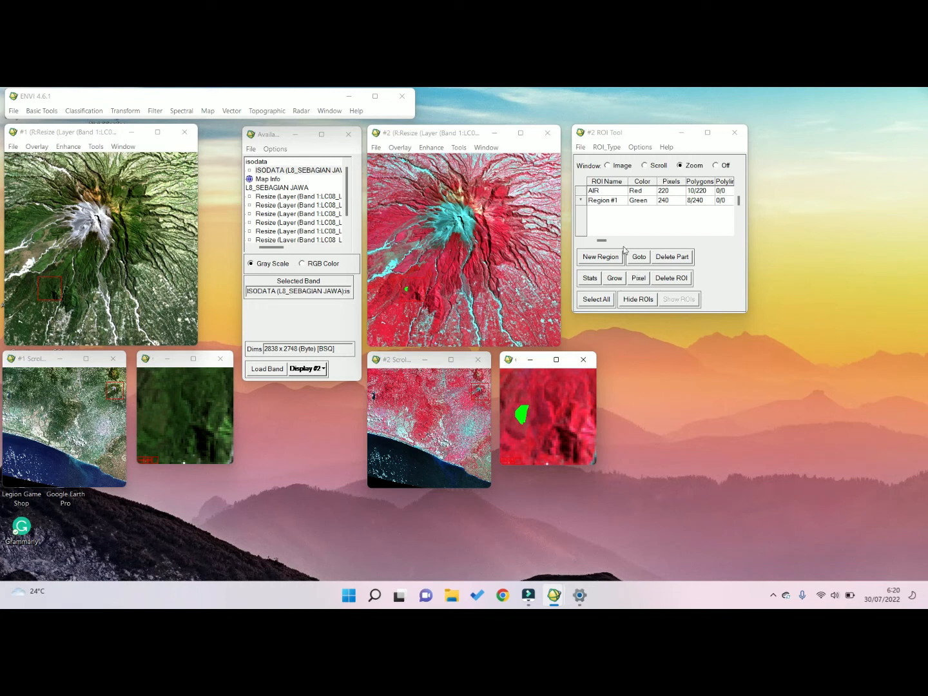
Step: Rename the green vegetation region as VEGETASI
left_click(616, 202)
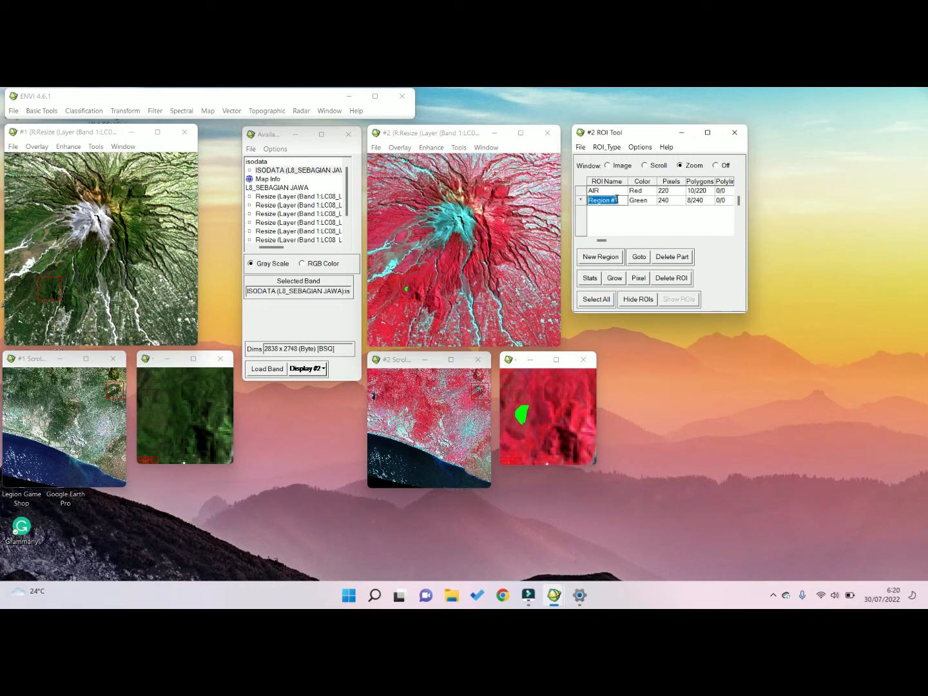
type("VEGETASI")
key("Return")
Step: Create a new region and add a bare-soil sample polygon to it on the grey summit of the volcano
left_click(620, 259)
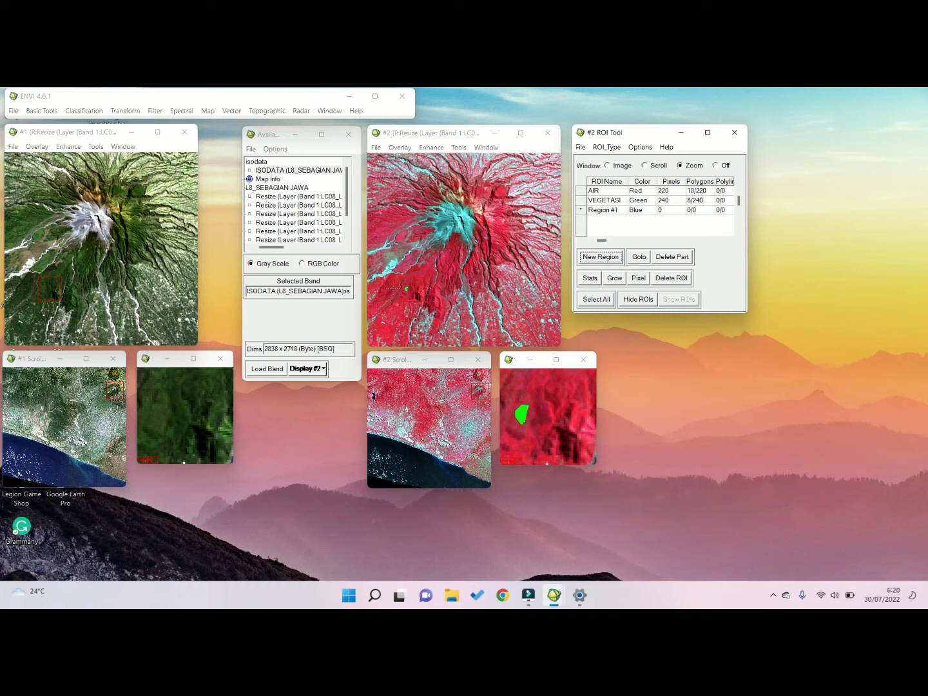
left_click_drag(49, 289, 81, 217)
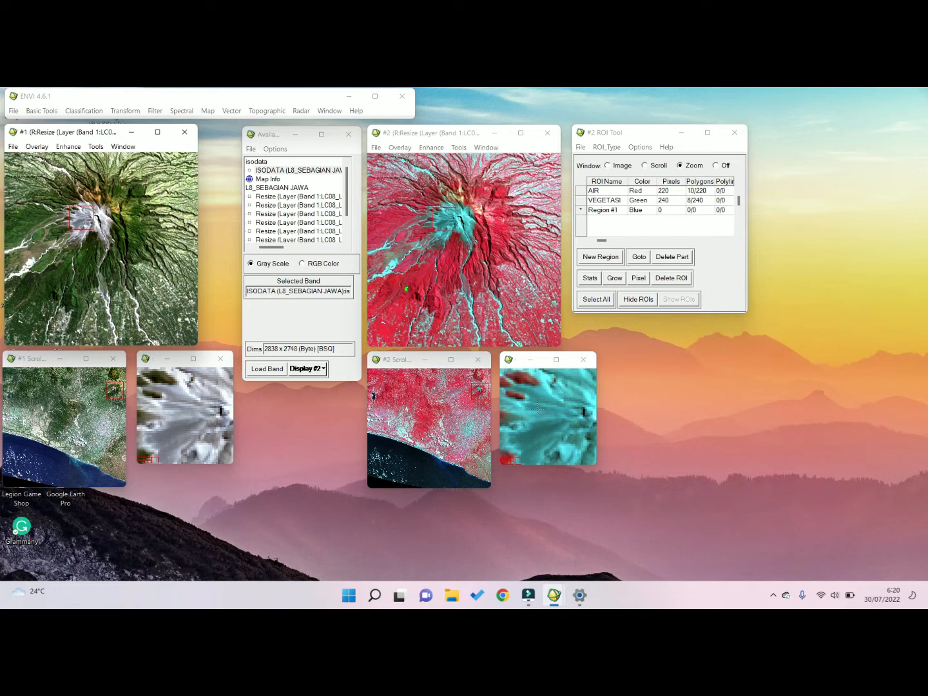
left_click(580, 209)
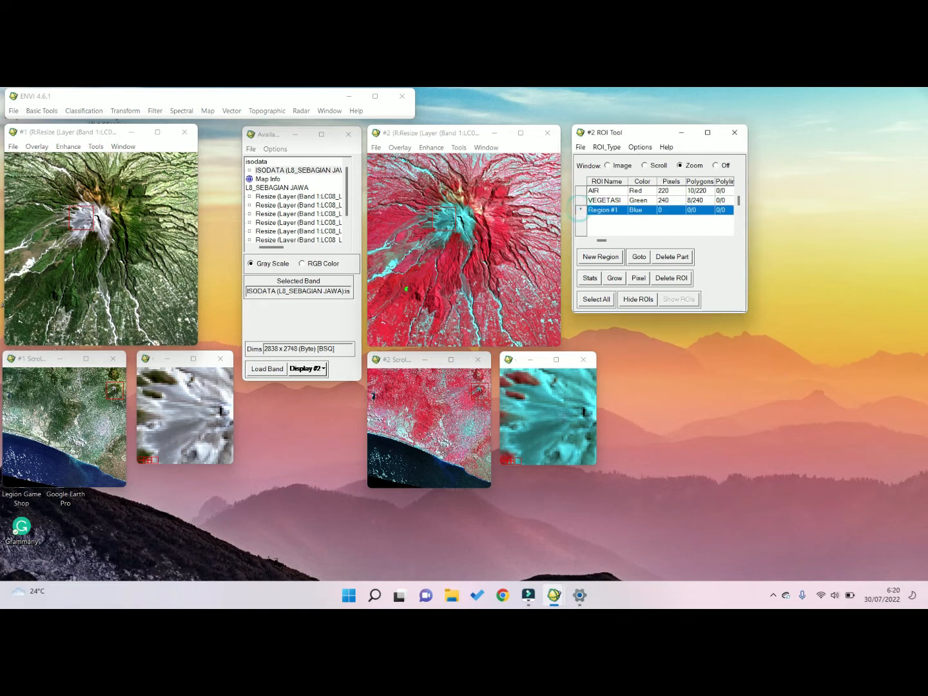
left_click(545, 411)
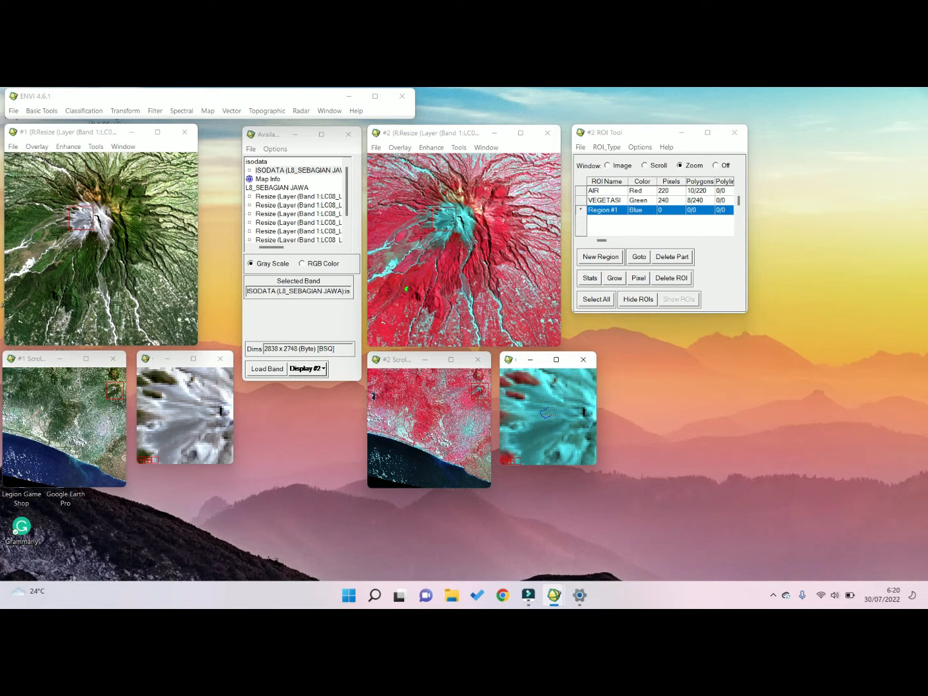
right_click(547, 413)
right_click(549, 413)
Step: Add a bare-soil sample polygon on the brown patch beside the white river deposit on the volcano's lower southwestern flank
left_click(415, 279)
left_click_drag(451, 220, 402, 256)
left_click(534, 415)
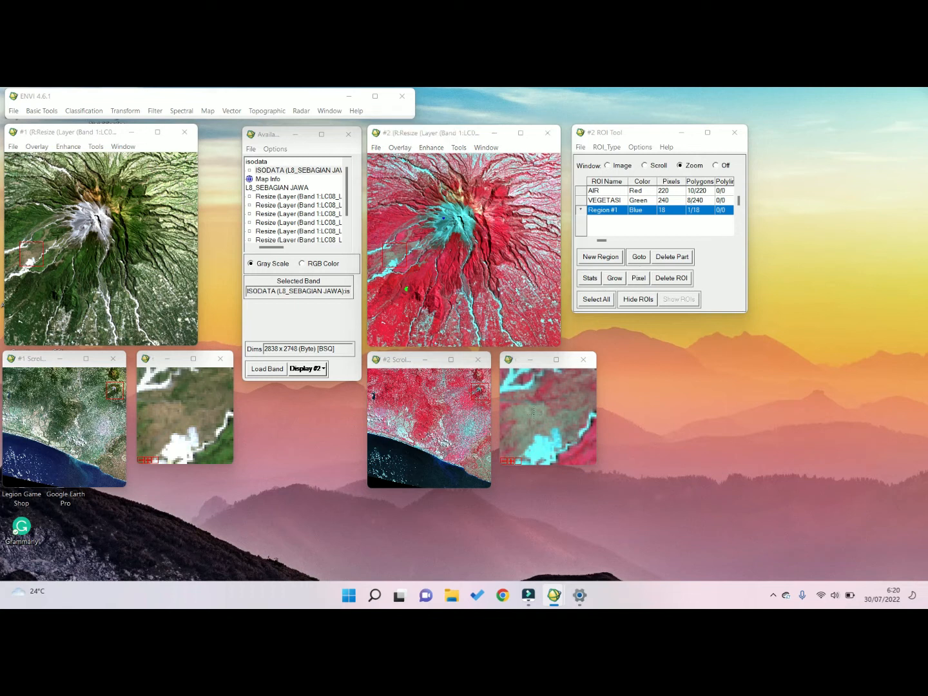
left_click(523, 419)
right_click(536, 423)
right_click(536, 422)
Step: Add a four-sided bare-soil sample polygon on the pale open field at the image's western edge, north of the coast
left_click_drag(421, 394, 377, 425)
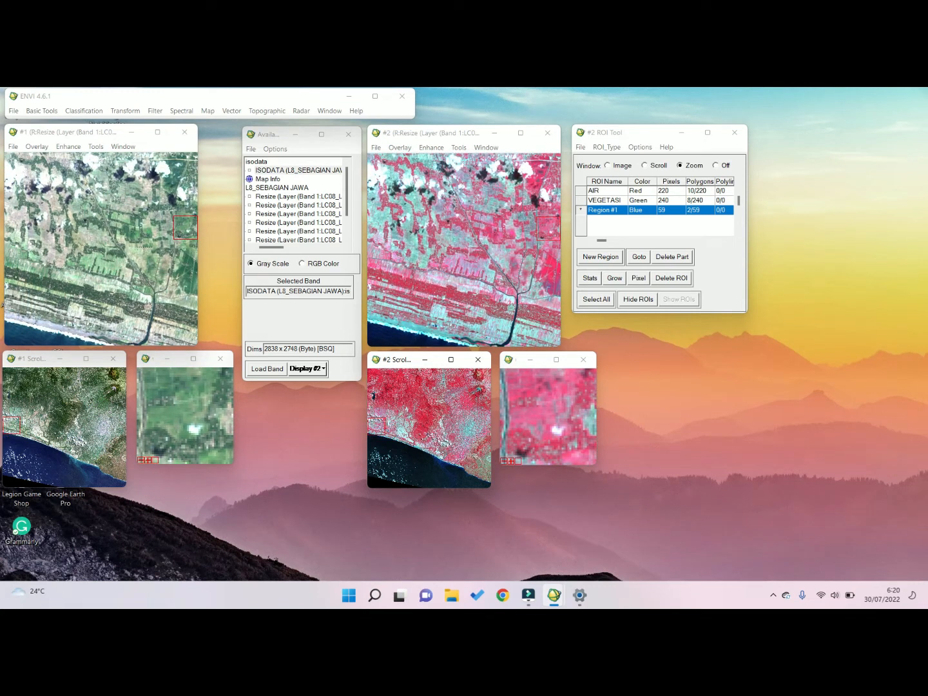
left_click_drag(186, 227, 21, 214)
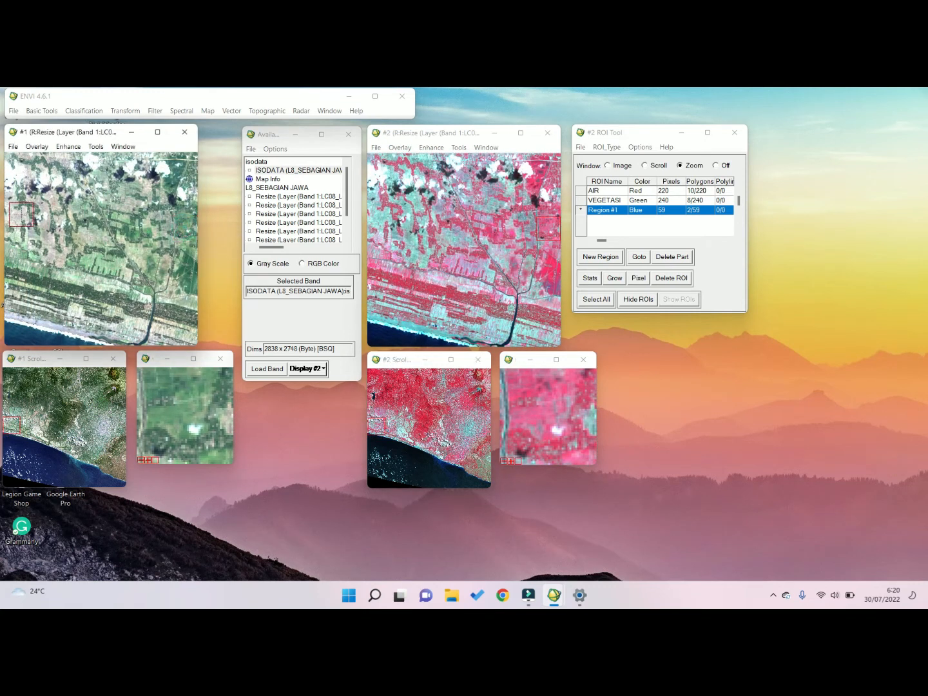
left_click(535, 417)
left_click(527, 422)
left_click(531, 432)
left_click(539, 428)
right_click(542, 429)
right_click(541, 429)
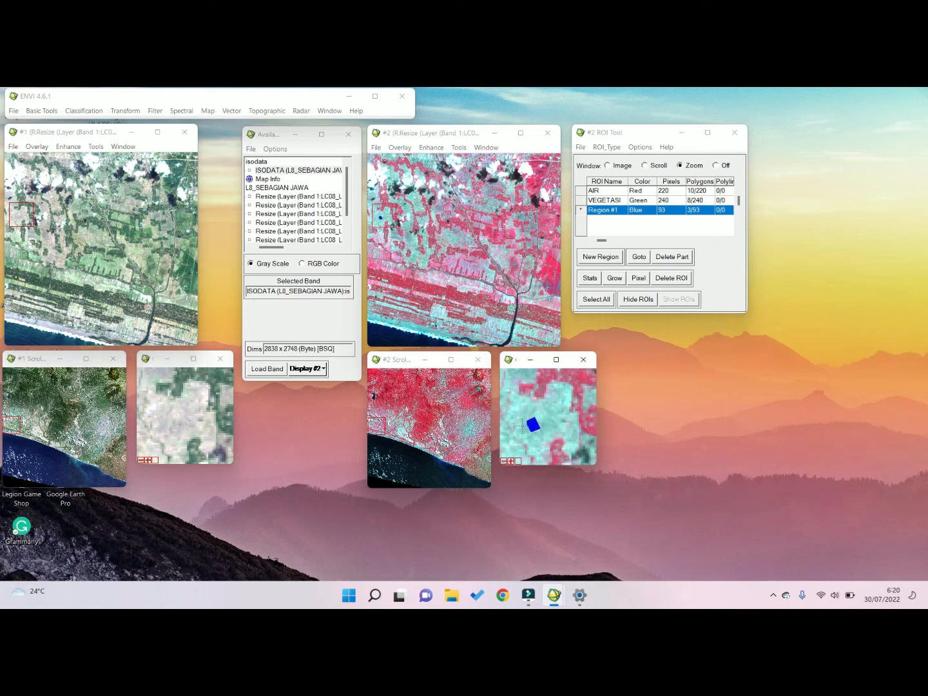
Step: Add a bare-soil sample polygon on the brown hills near the southeastern corner, well south of the small clouds
left_click_drag(88, 425, 114, 461)
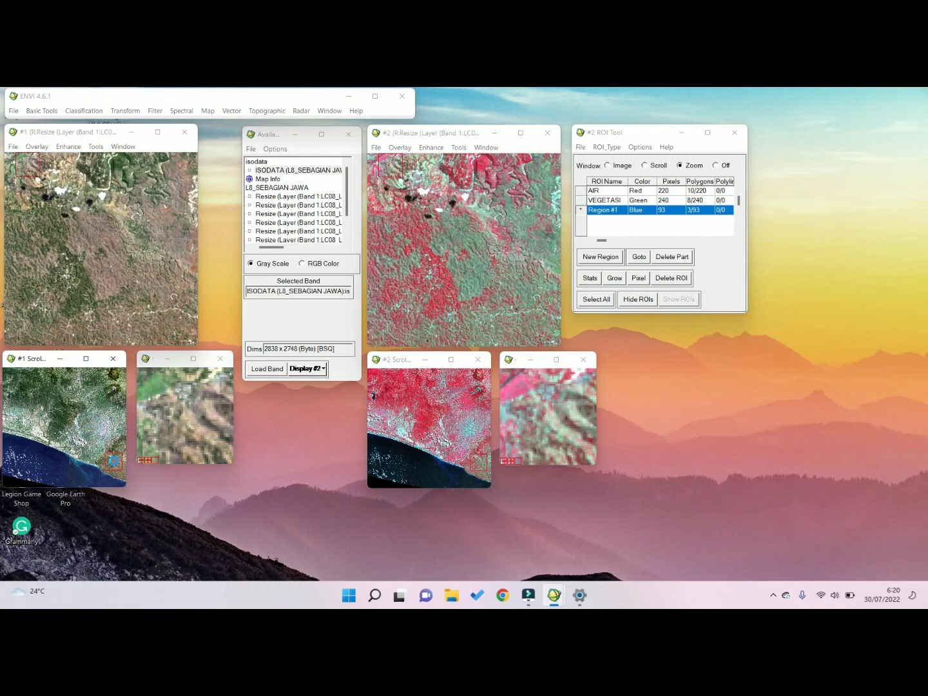
left_click_drag(458, 268, 469, 281)
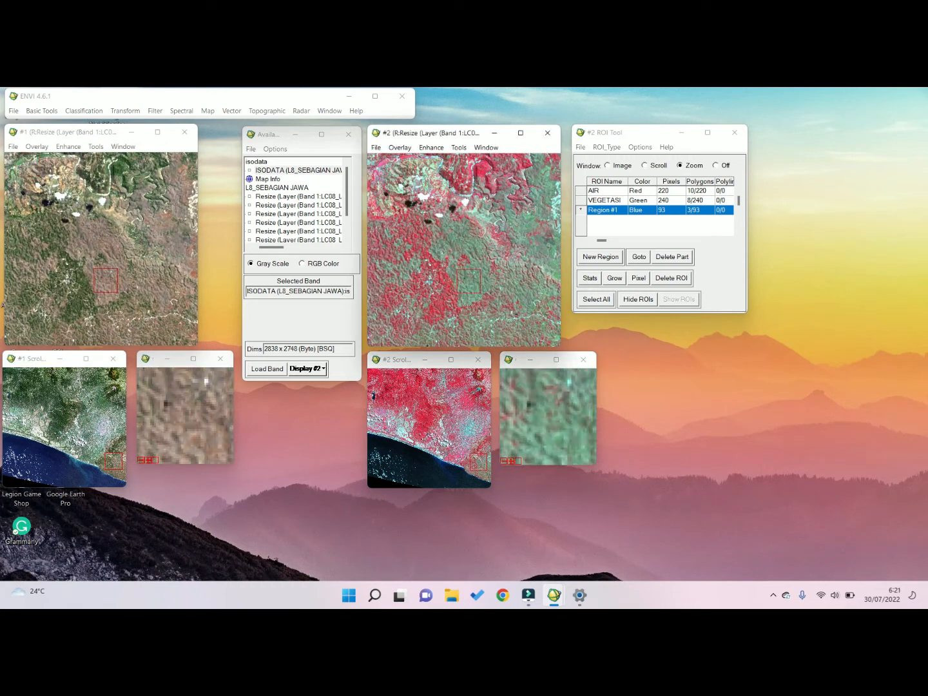
left_click(580, 425)
left_click_drag(580, 425, 561, 441)
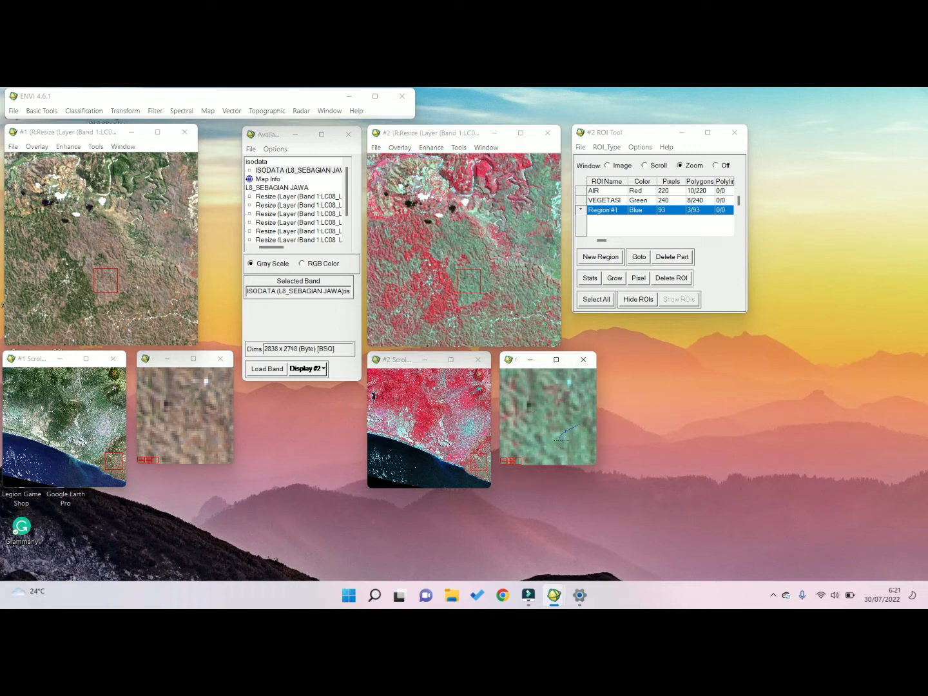
right_click(568, 440)
Step: Add a bare-soil sample polygon on the brown ground east of the small clouds in the southeastern hills
left_click_drag(469, 281, 533, 223)
left_click(523, 394)
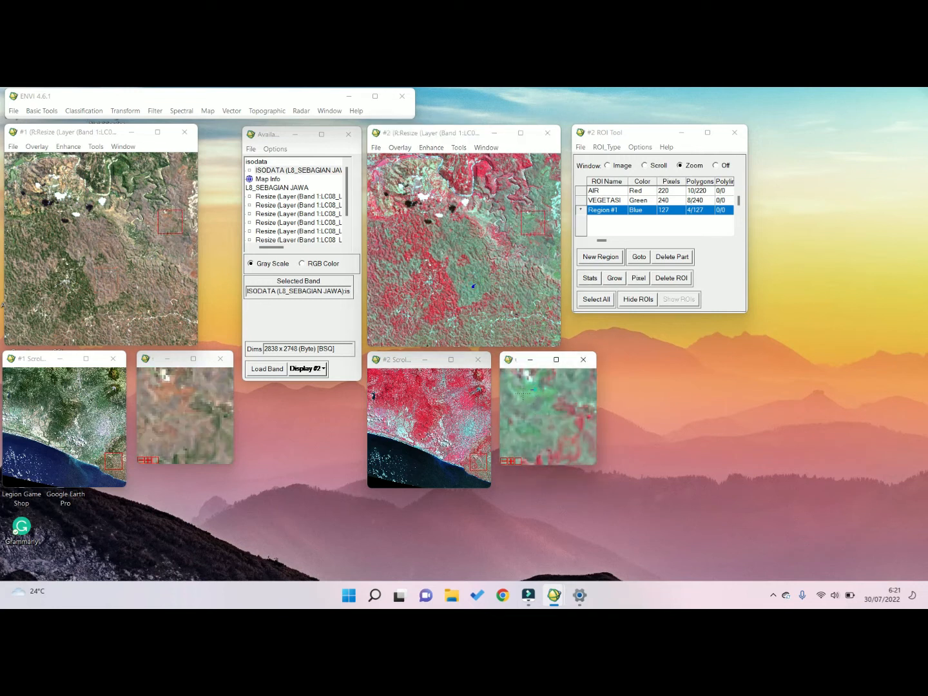
right_click(527, 397)
Step: Add a bare-soil sample polygon on the brown slope directly south of the small clouds, east of the green wooded patch
left_click(171, 213)
left_click_drag(81, 218, 75, 234)
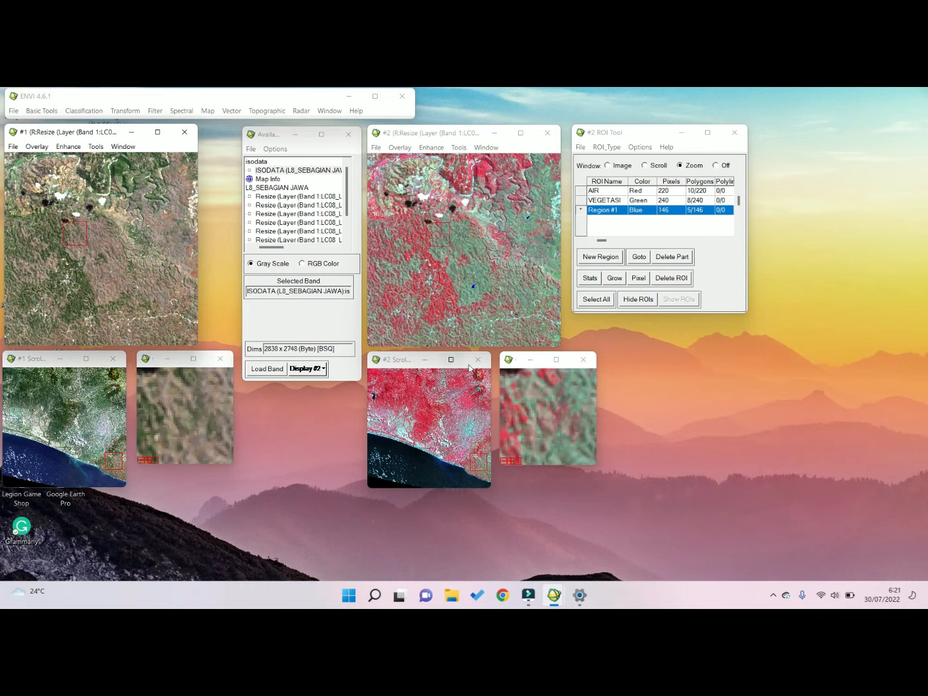
left_click(565, 452)
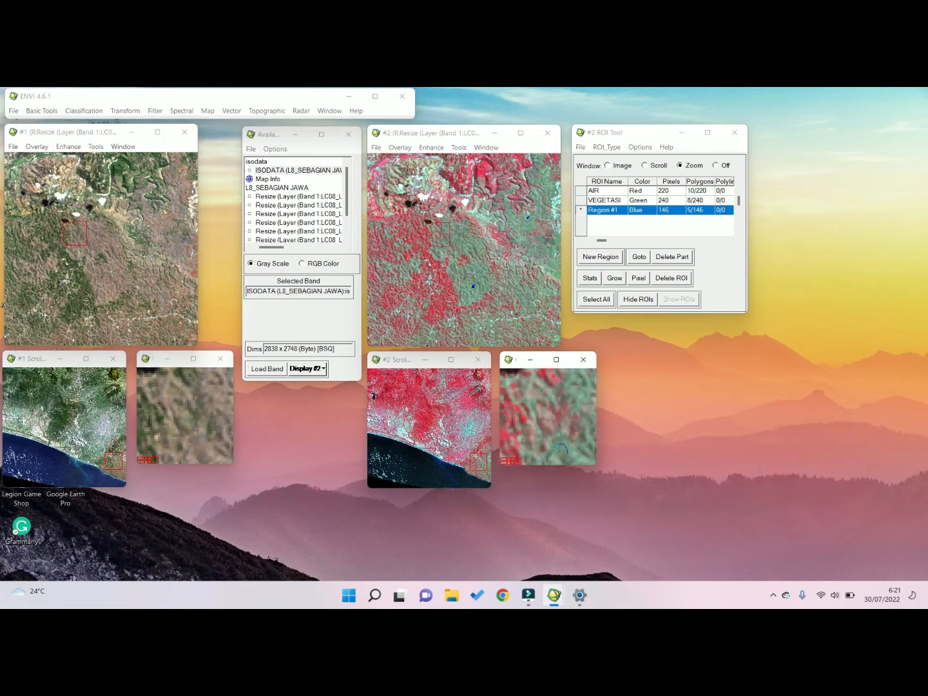
right_click(565, 451)
Step: Add a four-sided bare-soil sample polygon on the brownish hills just inland of the southeastern coastline
mouse_move(113, 461)
left_mouse_down()
mouse_move(113, 477)
mouse_move(107, 466)
left_mouse_up()
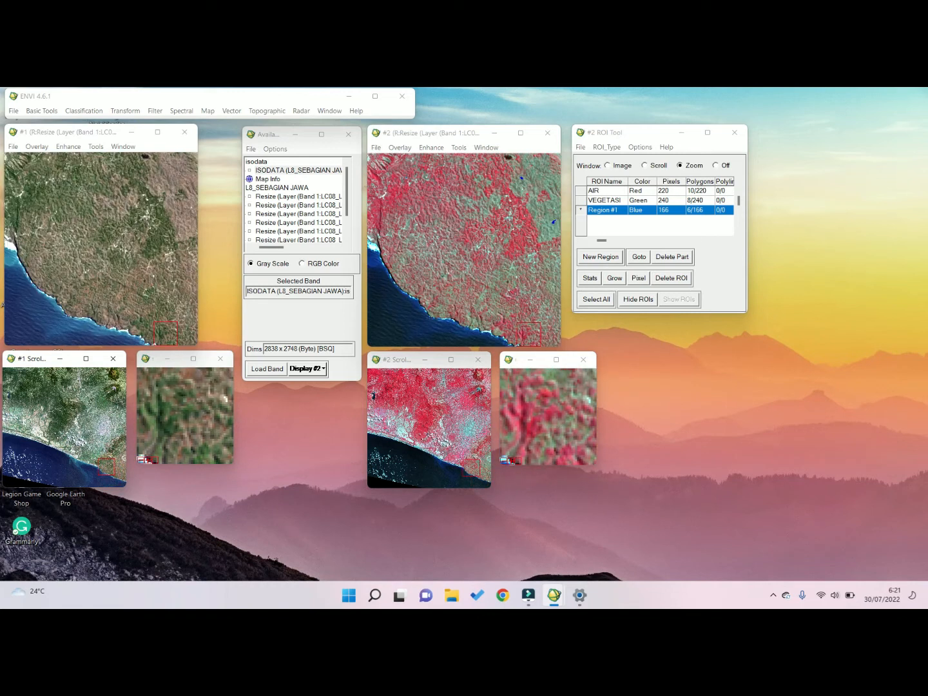
left_click_drag(166, 333, 65, 269)
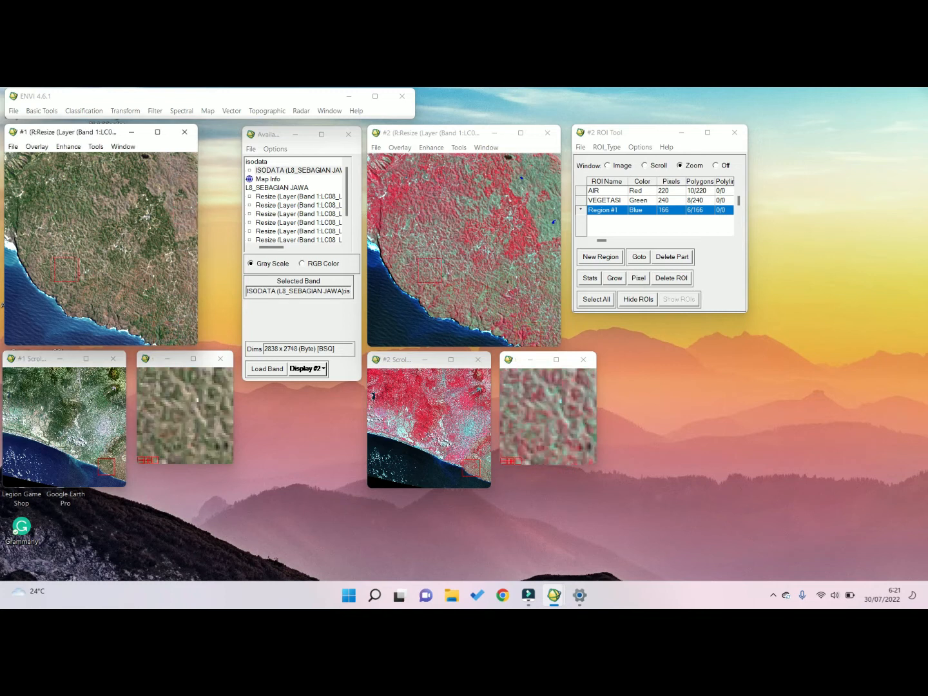
left_click(552, 425)
left_click(550, 434)
left_click(555, 433)
left_click(556, 429)
right_click(556, 428)
right_click(557, 428)
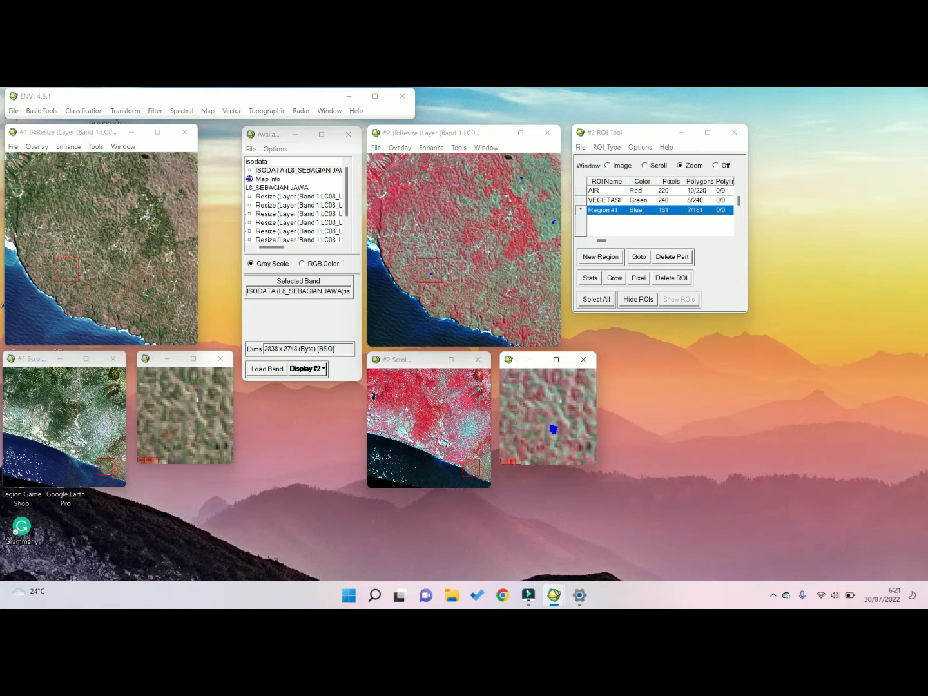
Step: Add a bare-soil sample polygon on the pale cleared patch beside the winding river in the north-central area
left_click_drag(106, 466, 77, 391)
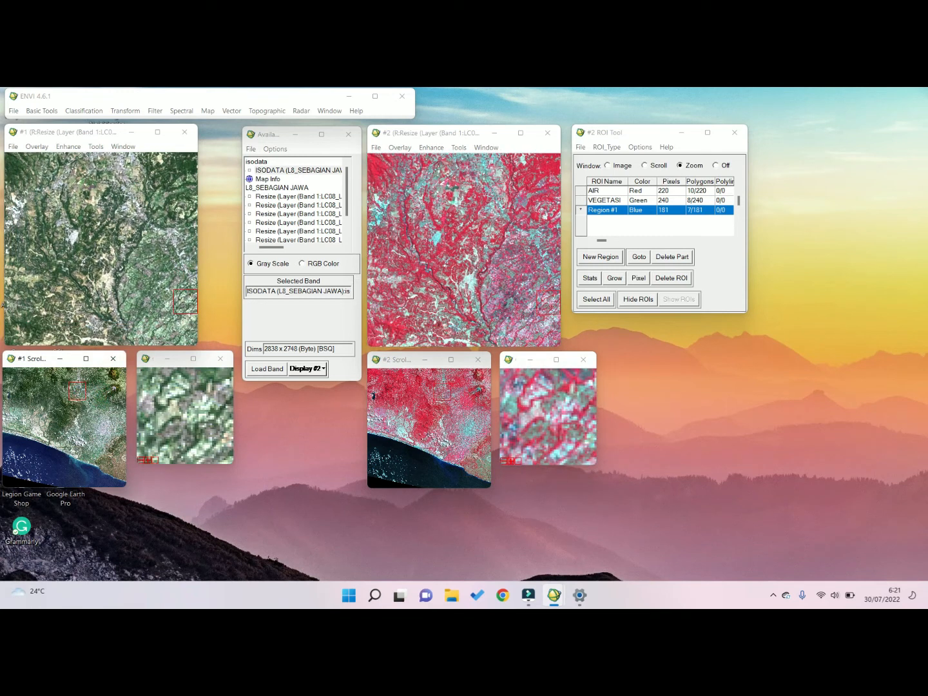
left_click_drag(549, 303, 471, 283)
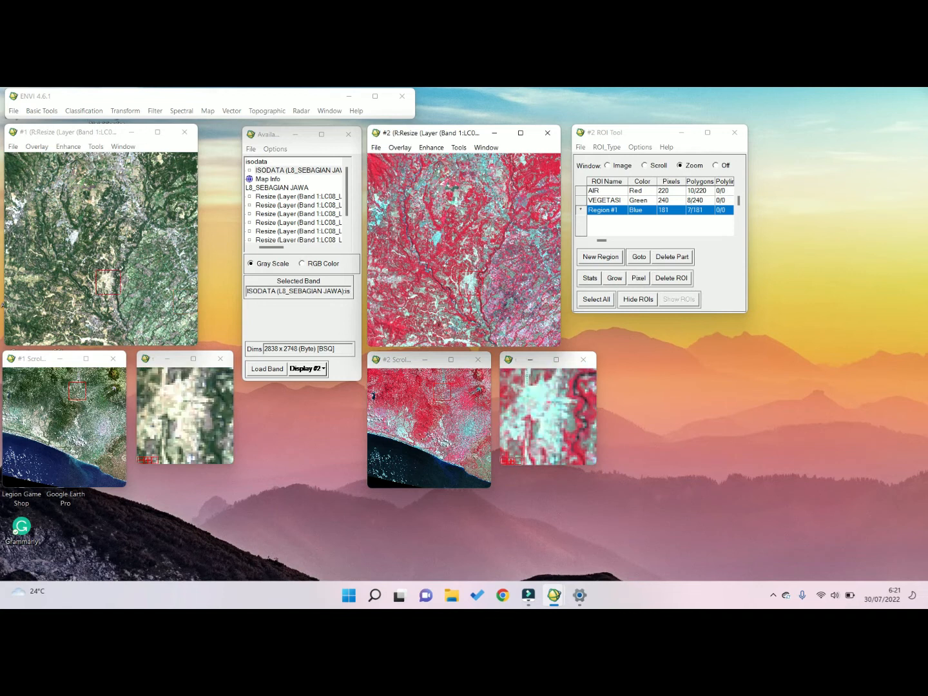
left_click(537, 396)
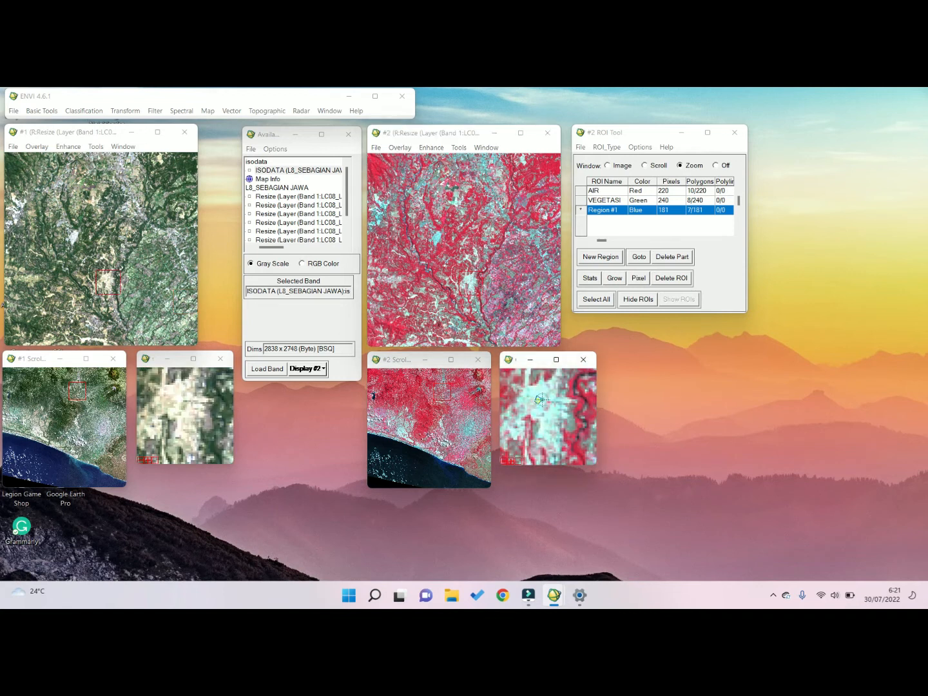
right_click(538, 400)
Step: Add a bare-soil sample polygon inside the small pale clearing in the forested northern hills
left_click_drag(78, 392, 49, 388)
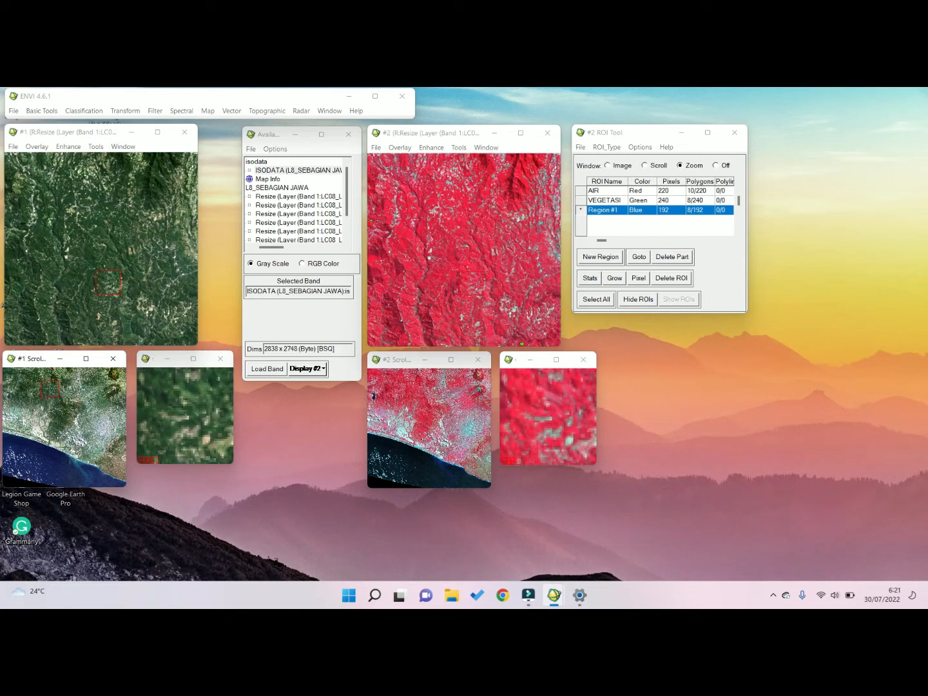
left_click_drag(109, 277, 131, 247)
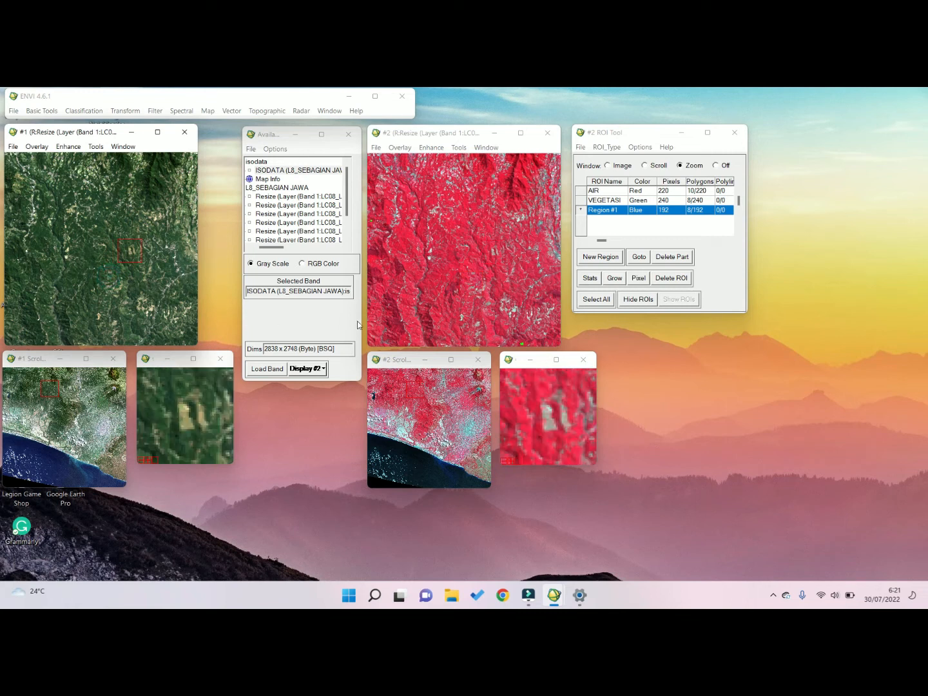
left_click(550, 424)
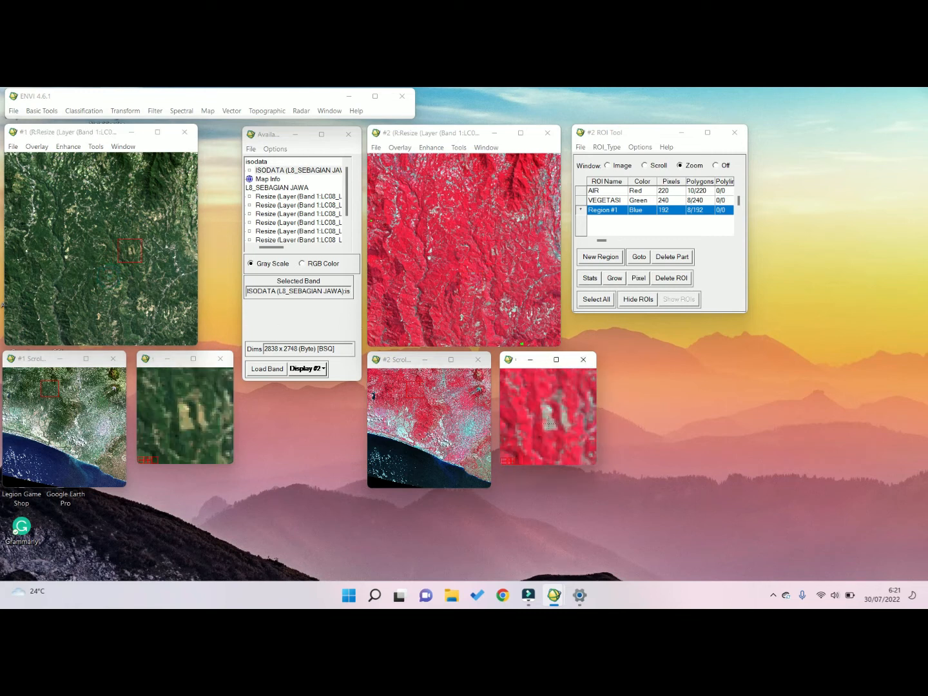
right_click(552, 420)
right_click(551, 424)
Step: Rename the blue region as TANAH
left_click(618, 211)
type("TANAH")
key("Return")
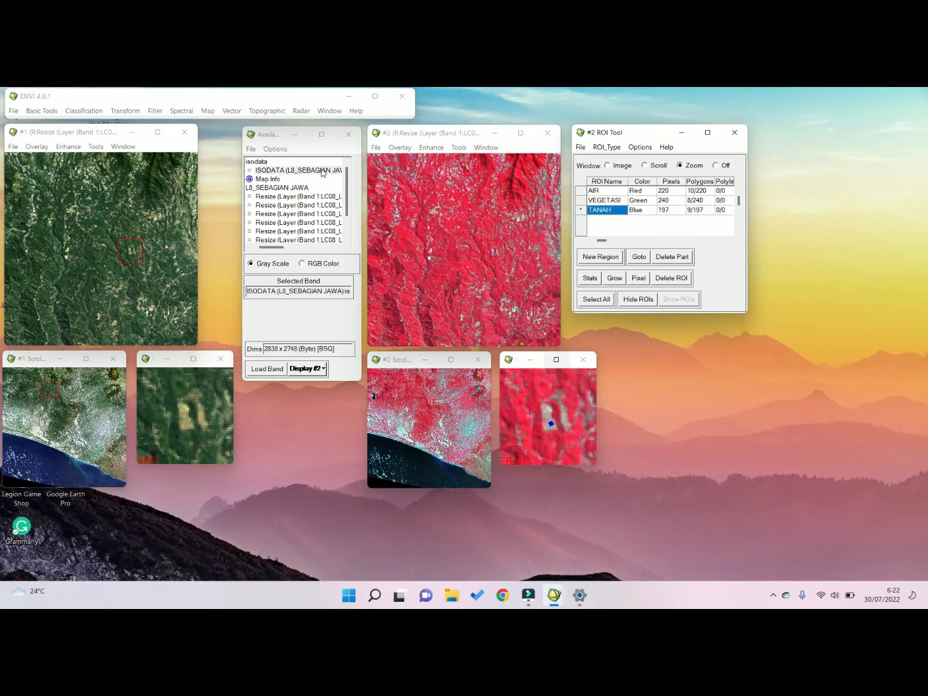
left_click(610, 191)
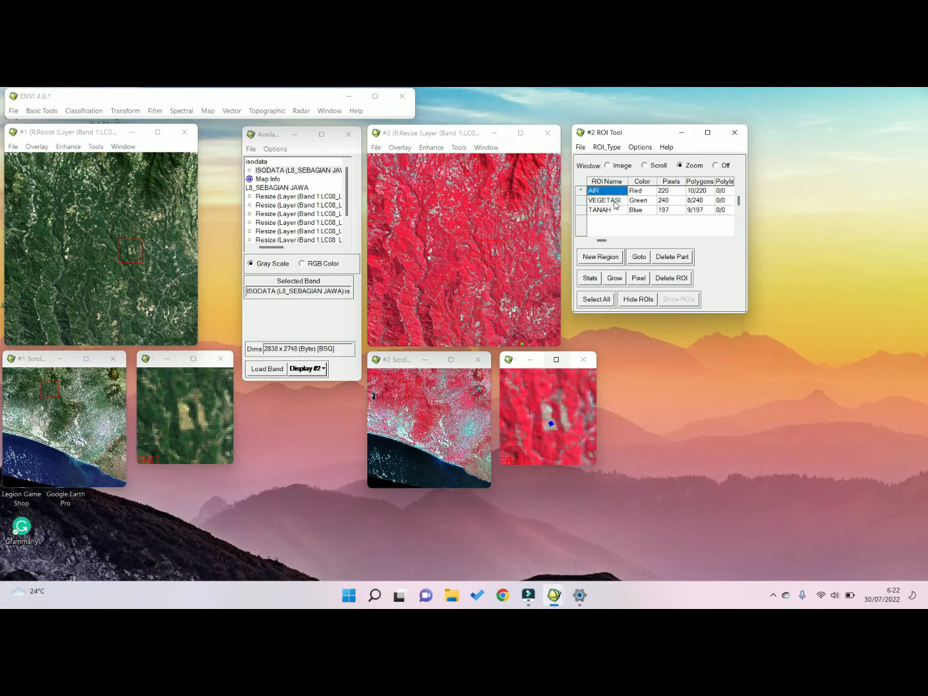
left_click(613, 200)
left_click(611, 210)
left_click(611, 210)
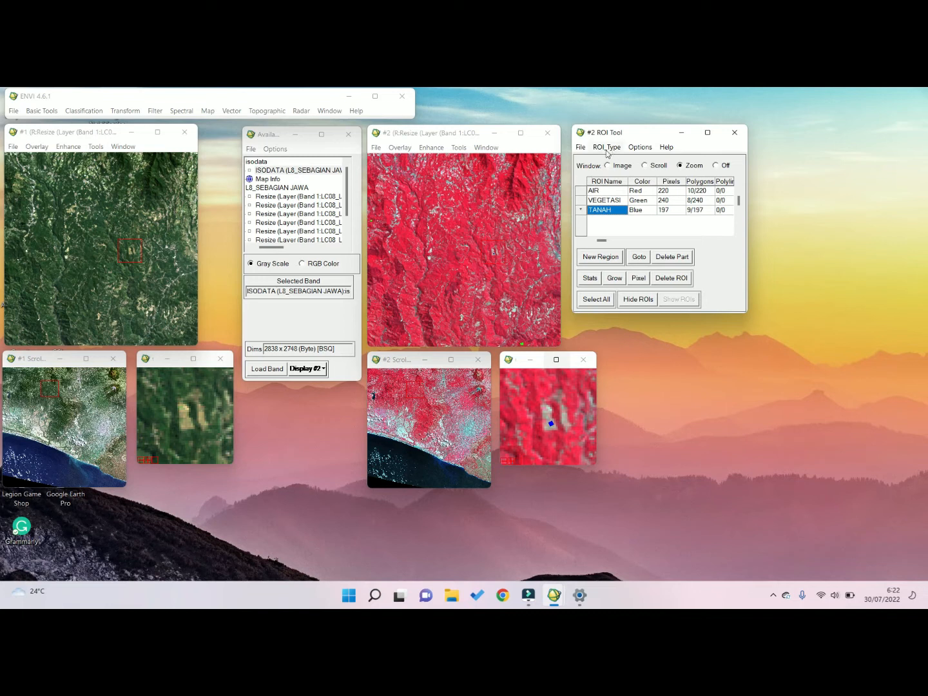
Step: Save all three regions, AIR, VEGETASI and TANAH, to an ROI file named SAMPEL1 in the hasil klasifikasi folder
left_click(581, 148)
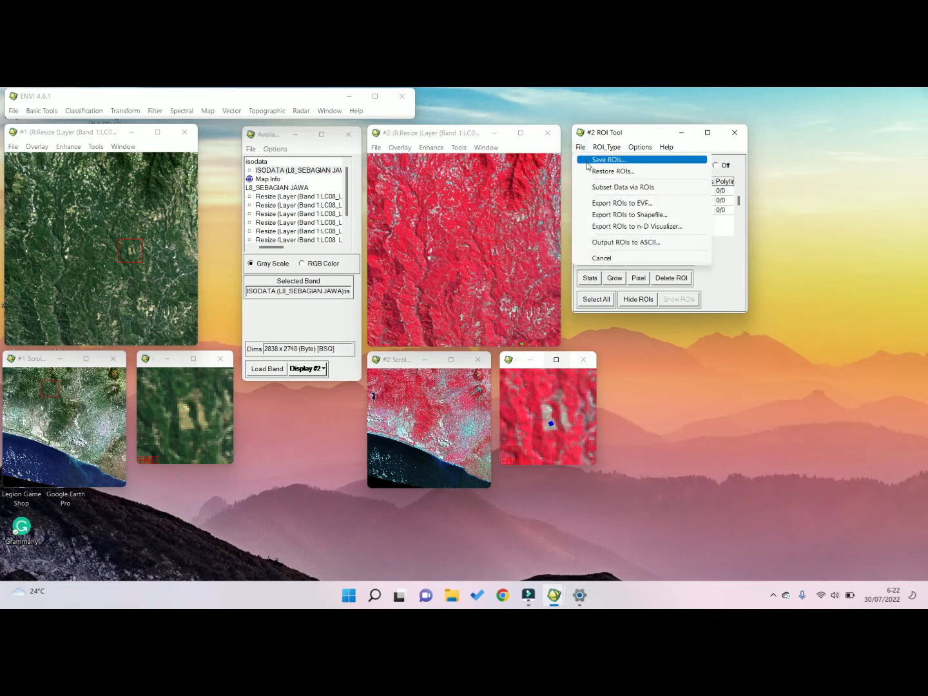
left_click(587, 161)
left_click(354, 259)
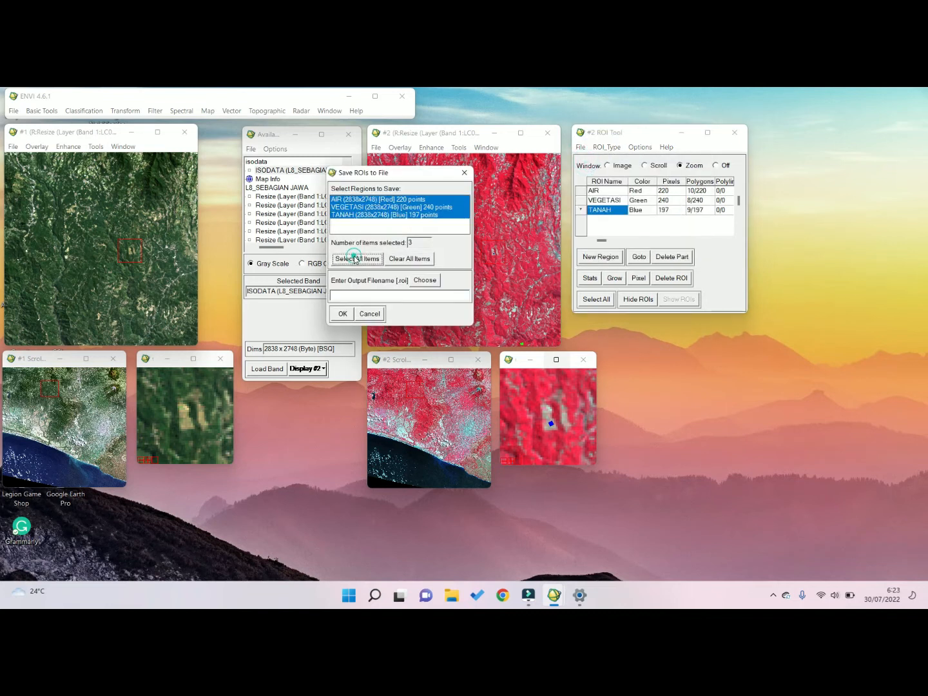
left_click_drag(389, 174, 307, 187)
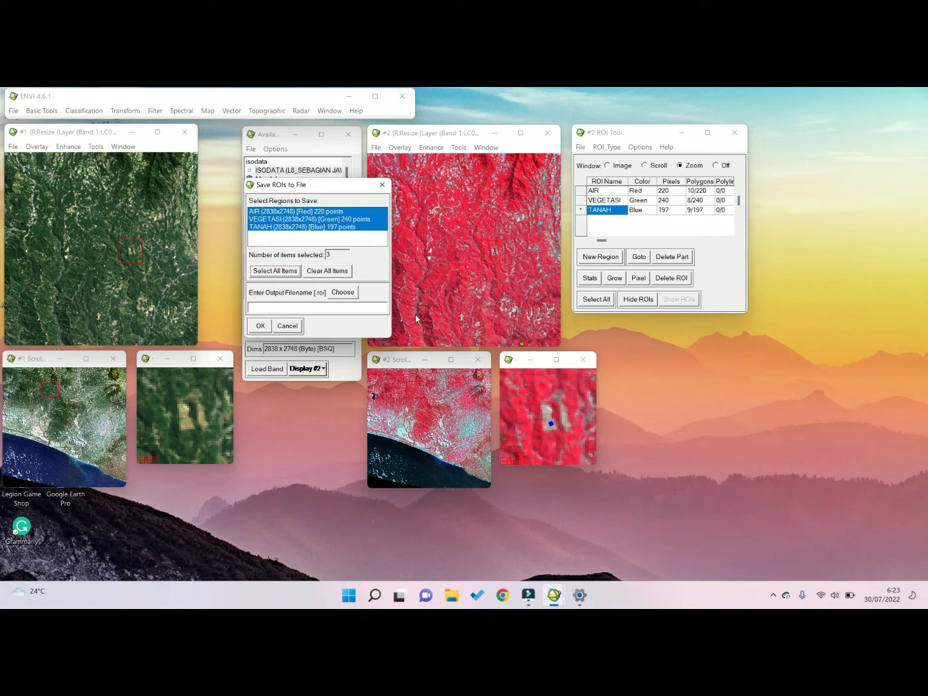
left_click(341, 292)
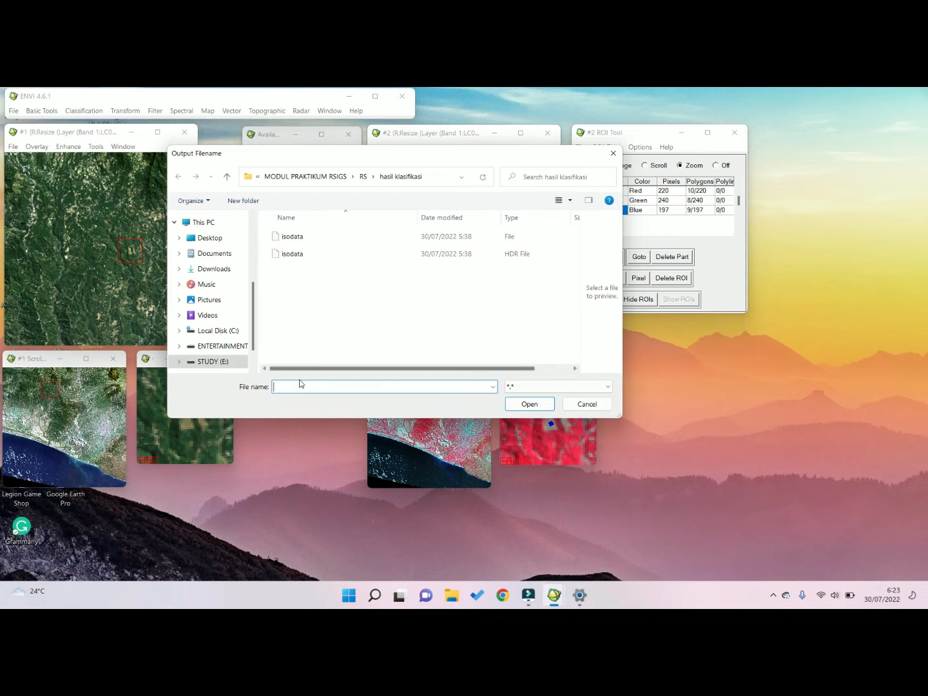
left_click(302, 384)
type("SAMPEL1")
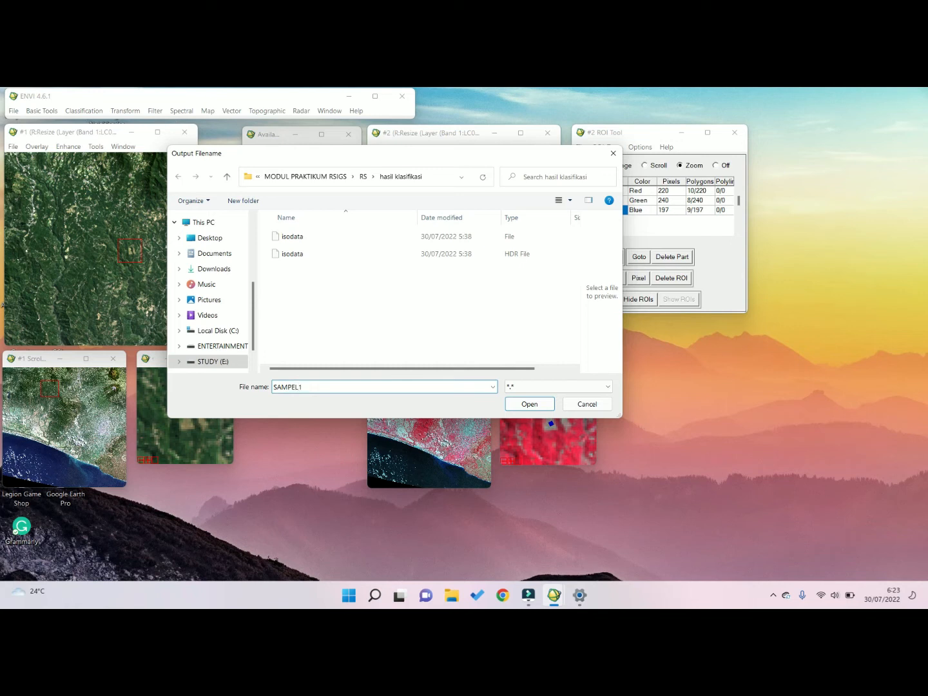
key("Return")
left_click(263, 326)
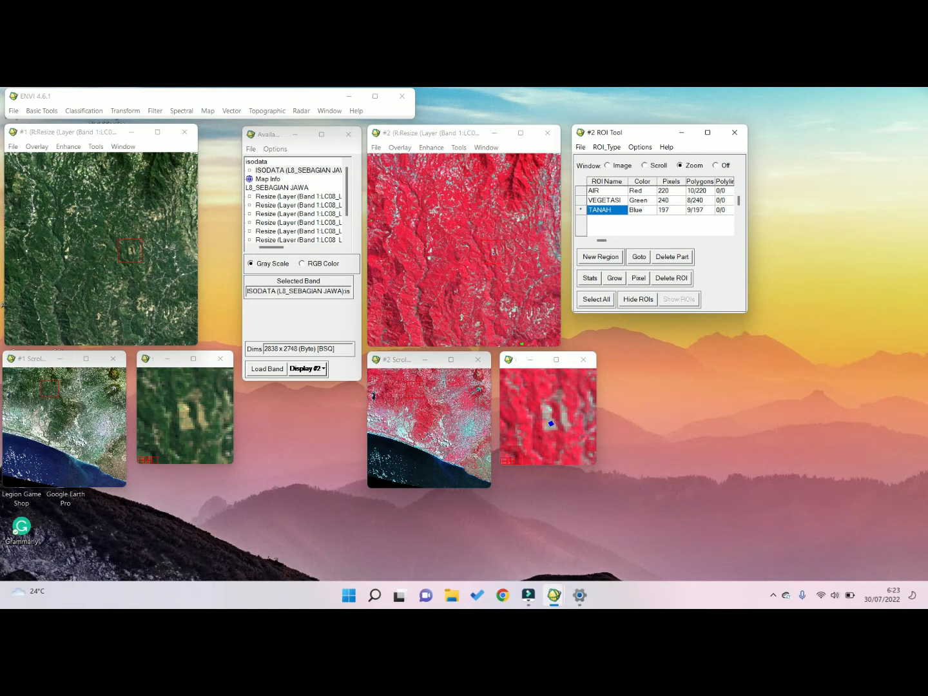
Step: Start a supervised Maximum Likelihood classification with L8_SEBAGIAN JAWA as the input file, using the full scene and all seven bands
left_click(84, 111)
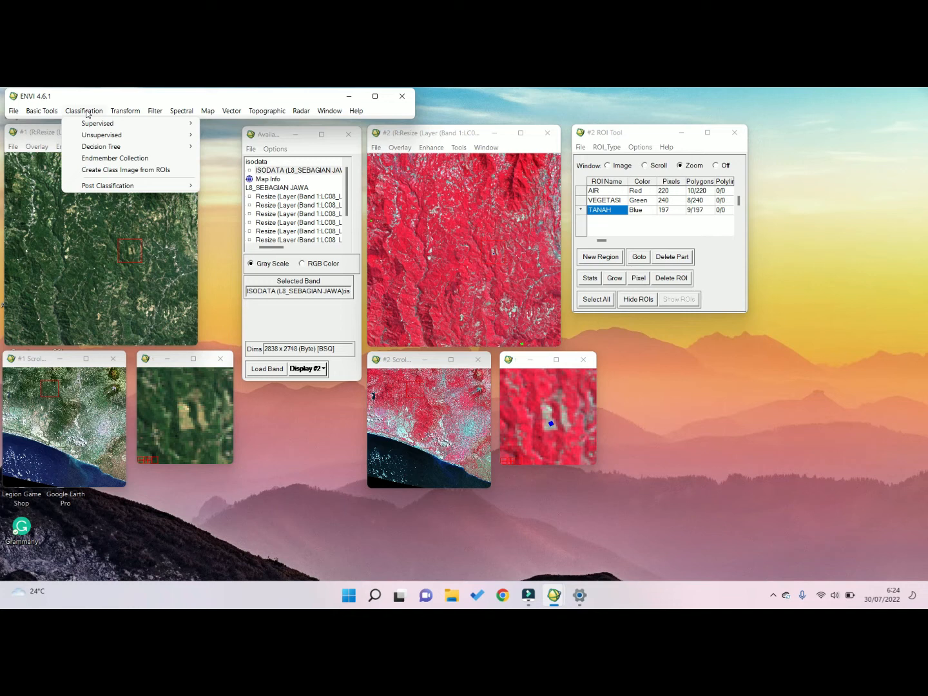
mouse_move(97, 125)
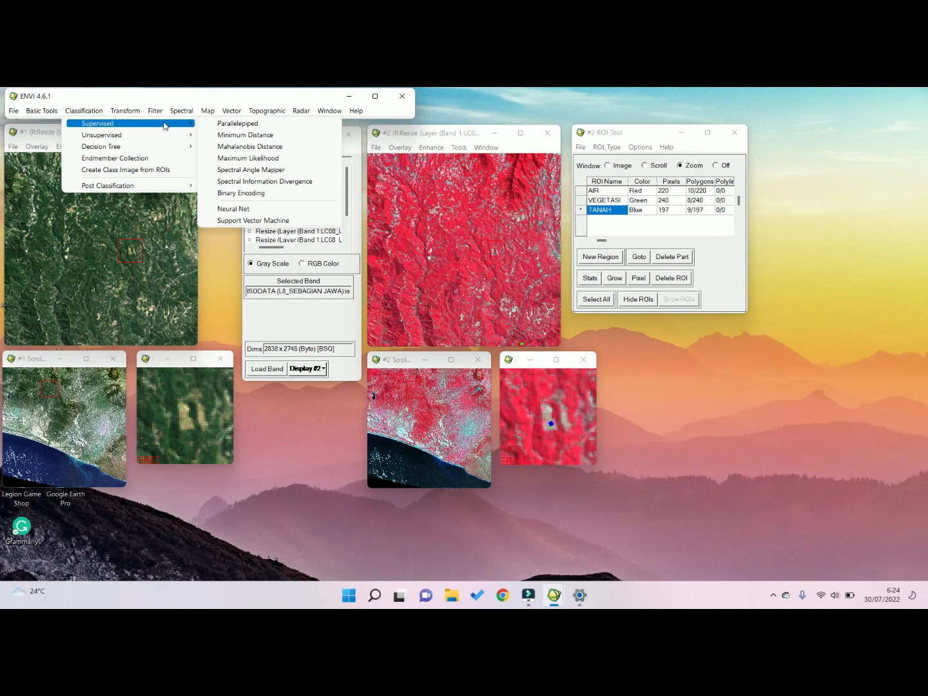
left_click(255, 160)
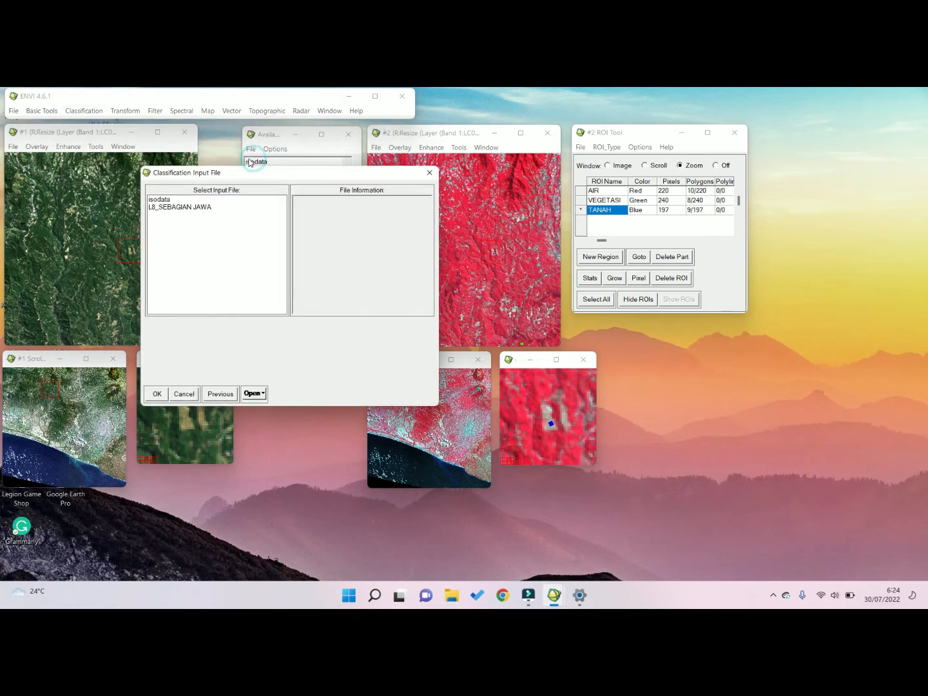
left_click_drag(189, 172, 447, 142)
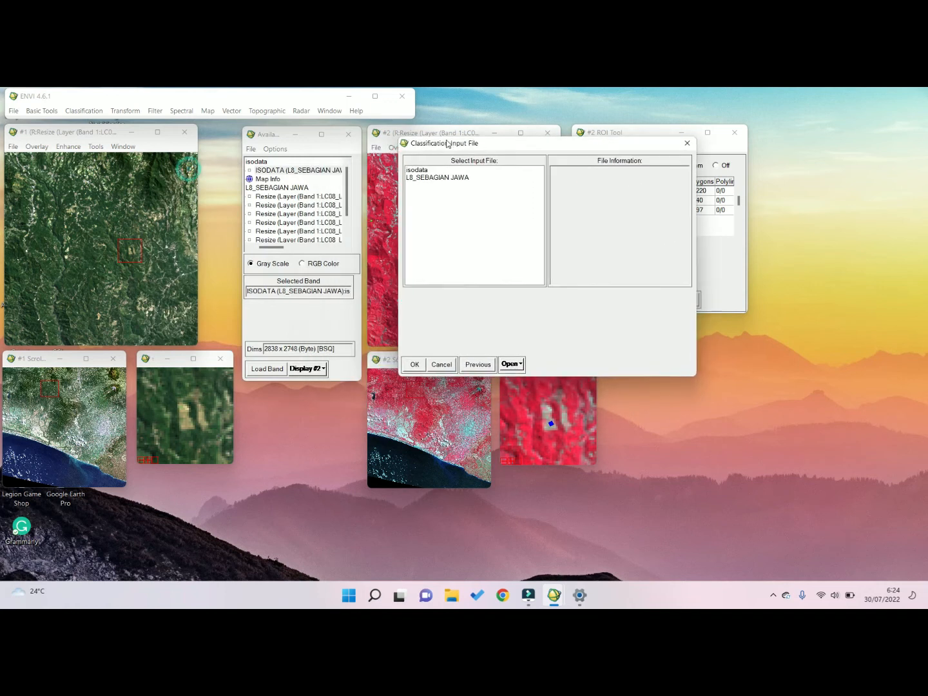
left_click(419, 170)
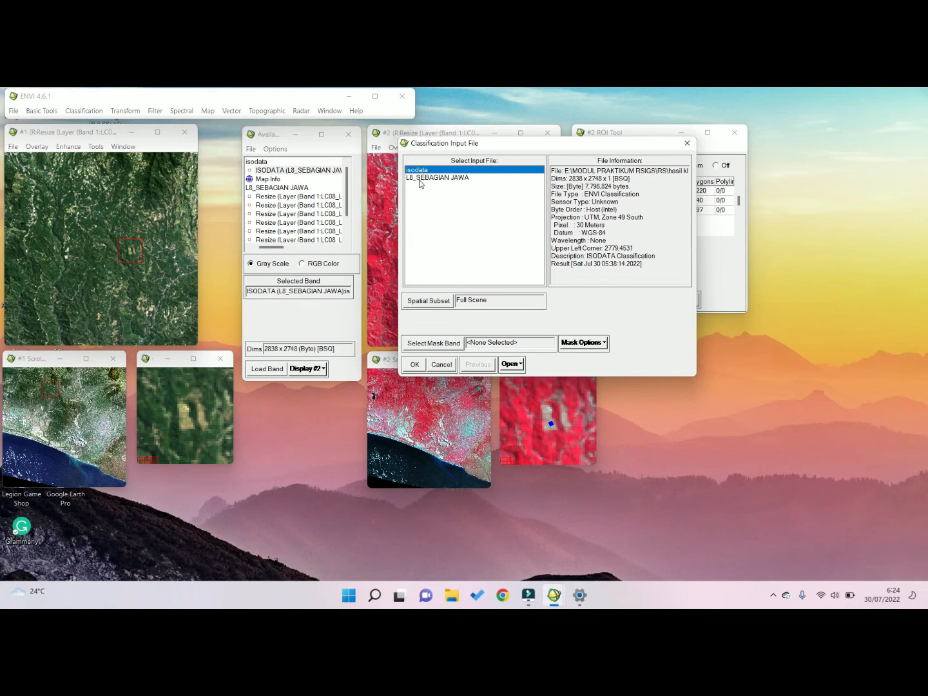
left_click(422, 178)
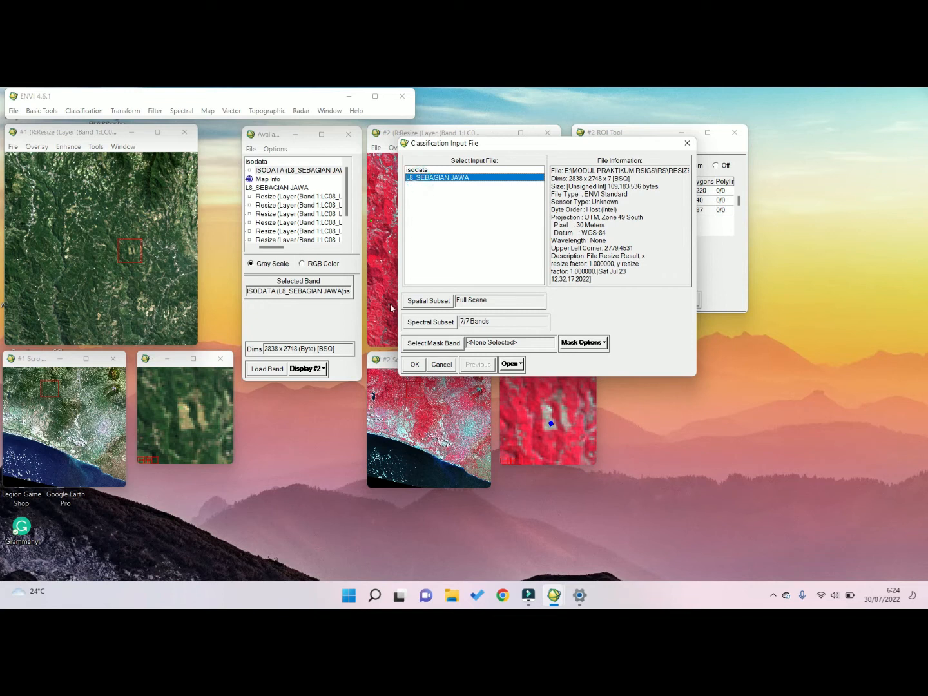
left_click(415, 365)
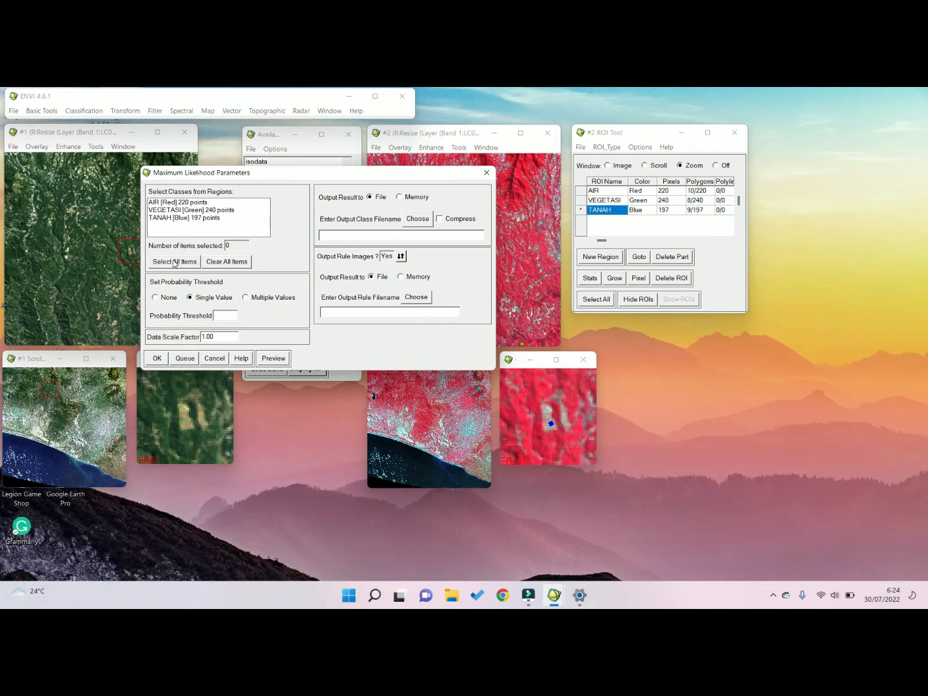
Step: Select all three regions, AIR, VEGETASI and TANAH, as training classes for the Maximum Likelihood classification
left_click(195, 201)
left_click(191, 218)
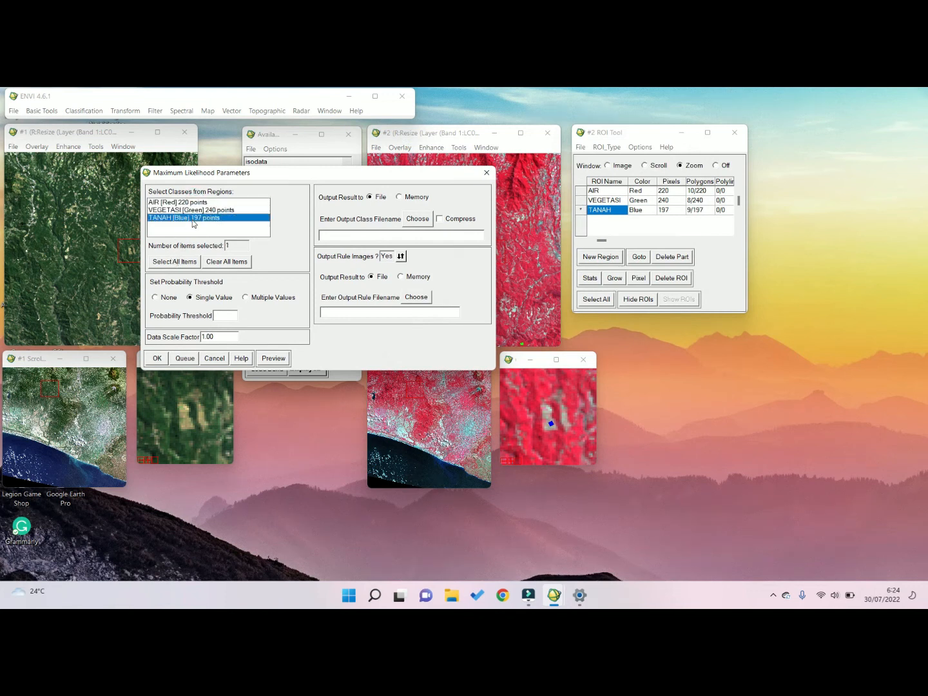
left_click(182, 262)
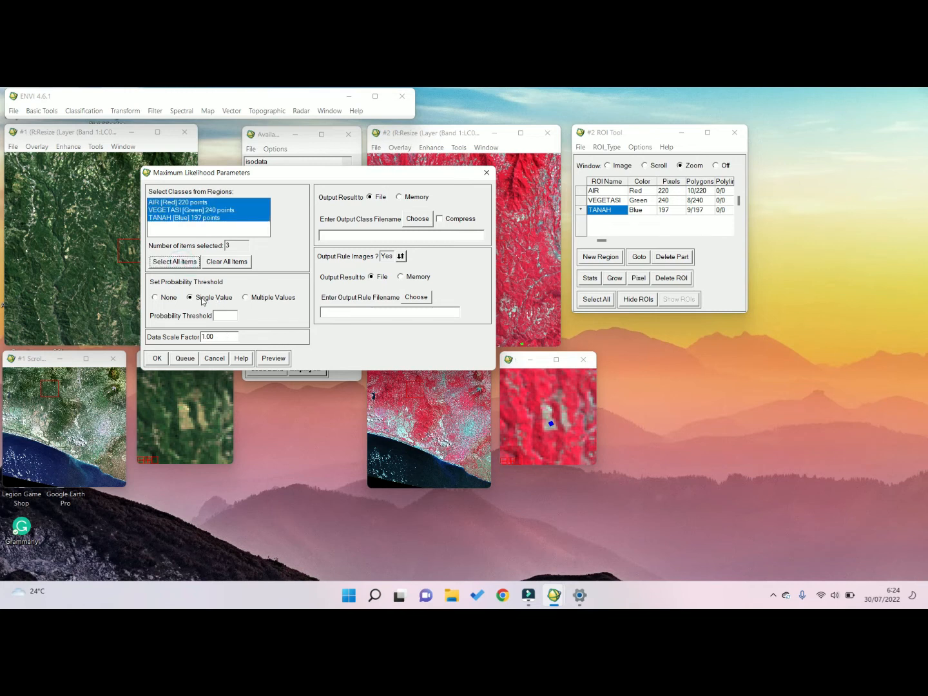
Step: Set the classification result to be written to a file named MAXIMUM in the hasil klasifikasi folder
left_click(406, 198)
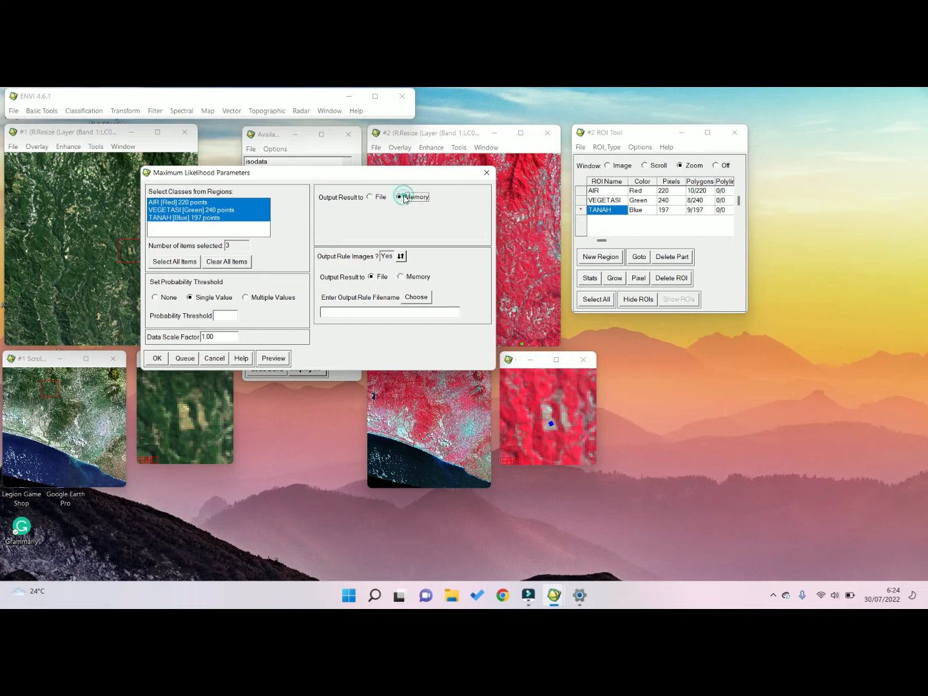
left_click(372, 198)
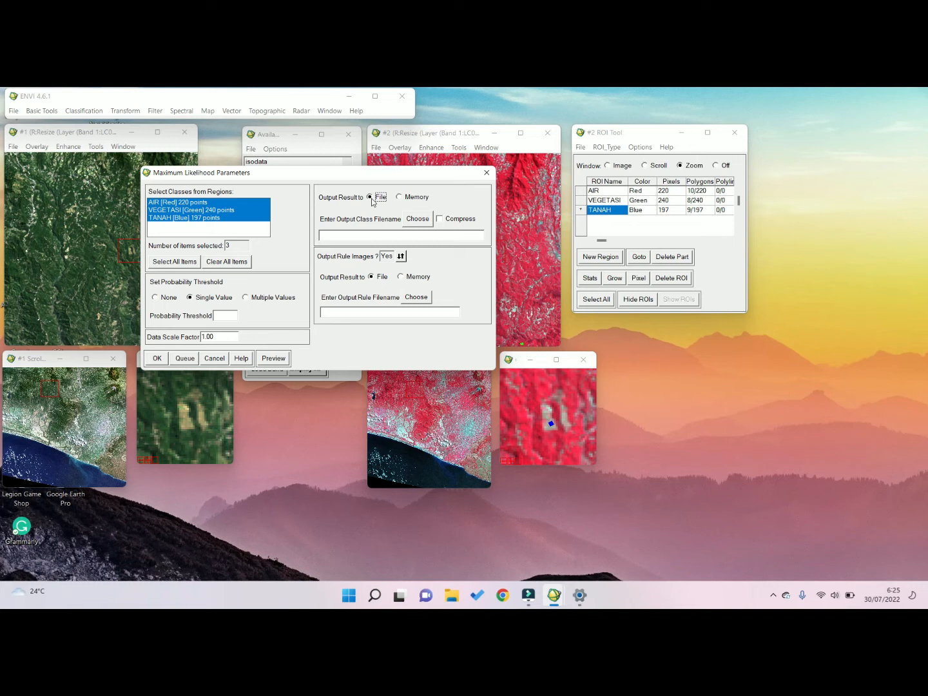
left_click(418, 223)
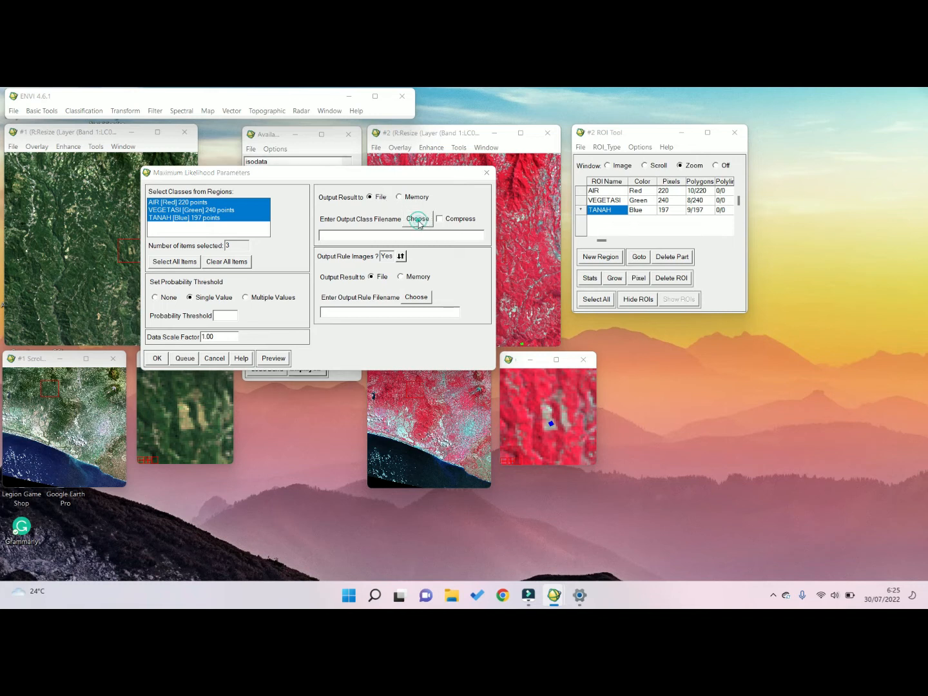
left_click_drag(385, 157, 592, 131)
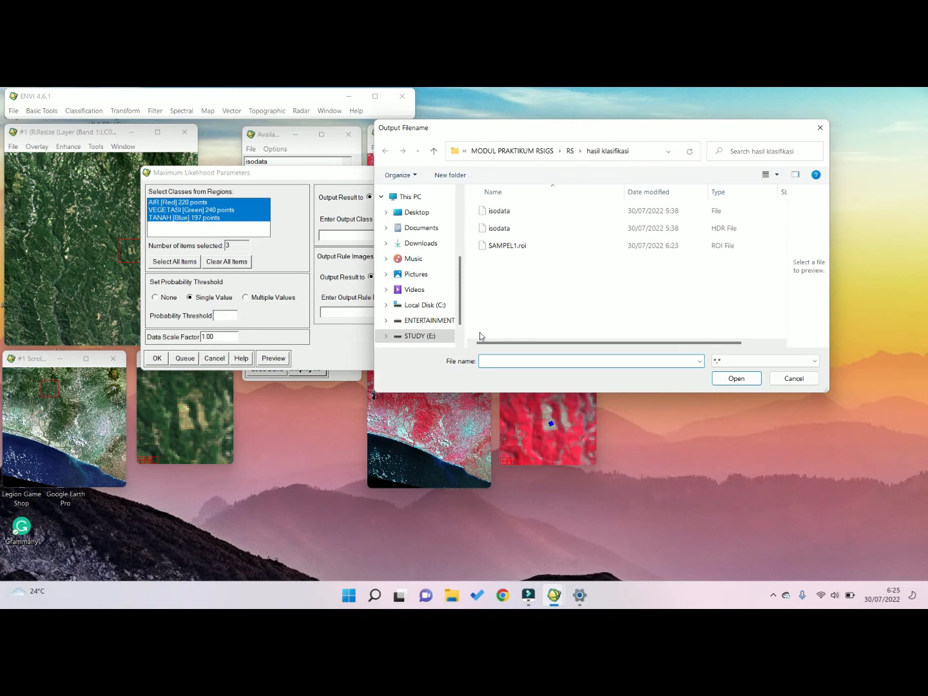
type("MACl")
key("BackSpace")
key("BackSpace")
type("XIMUM")
left_click(737, 378)
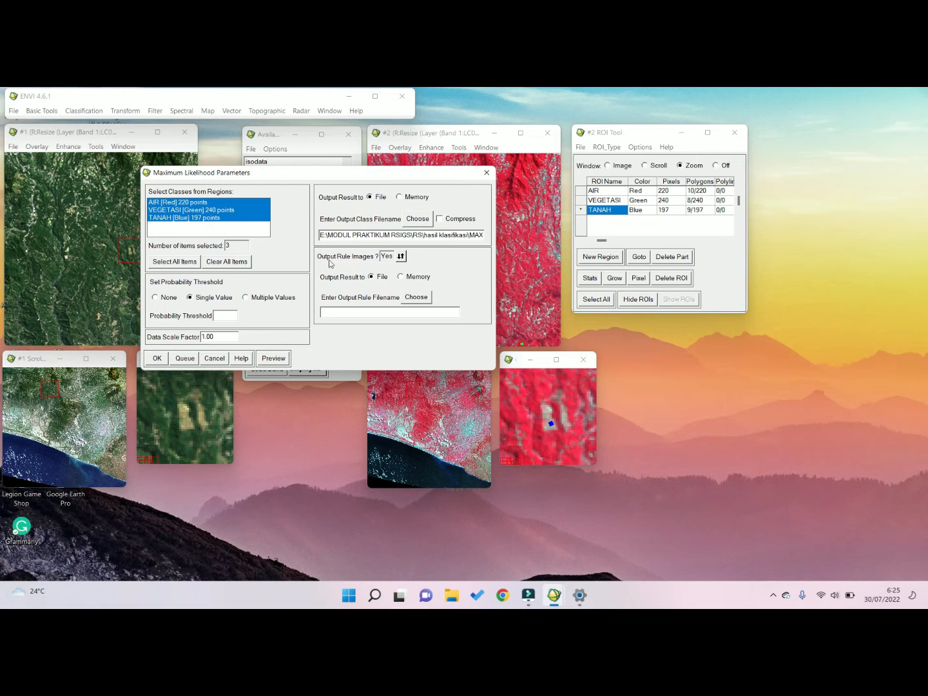
Step: Output the rule images to a file named KELAS_MAXIMUM in the same folder and run the classification
left_click(401, 256)
left_click(402, 257)
left_click(412, 297)
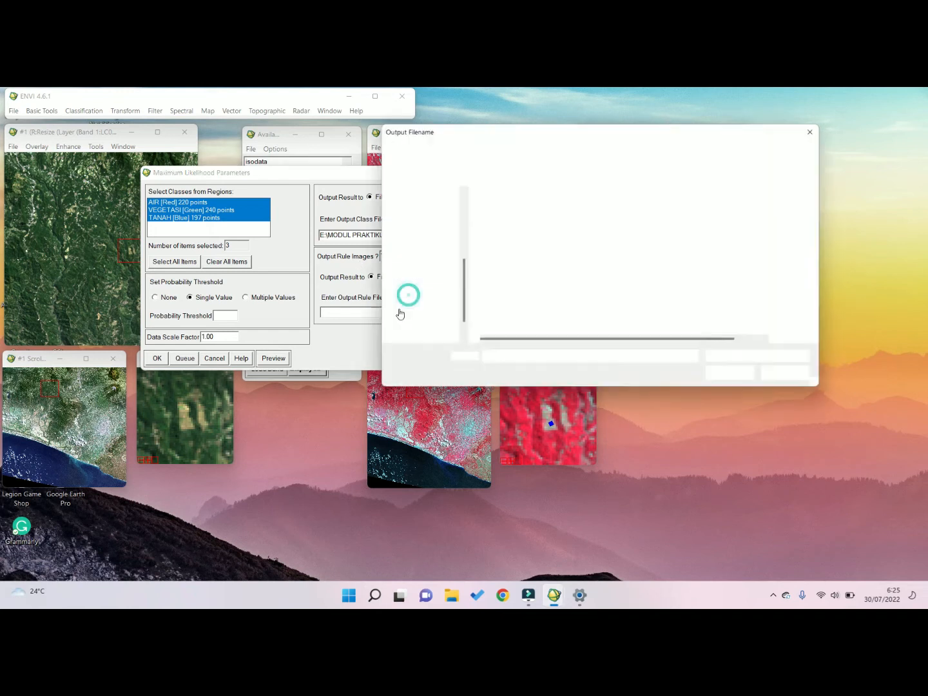
type("KELAS")
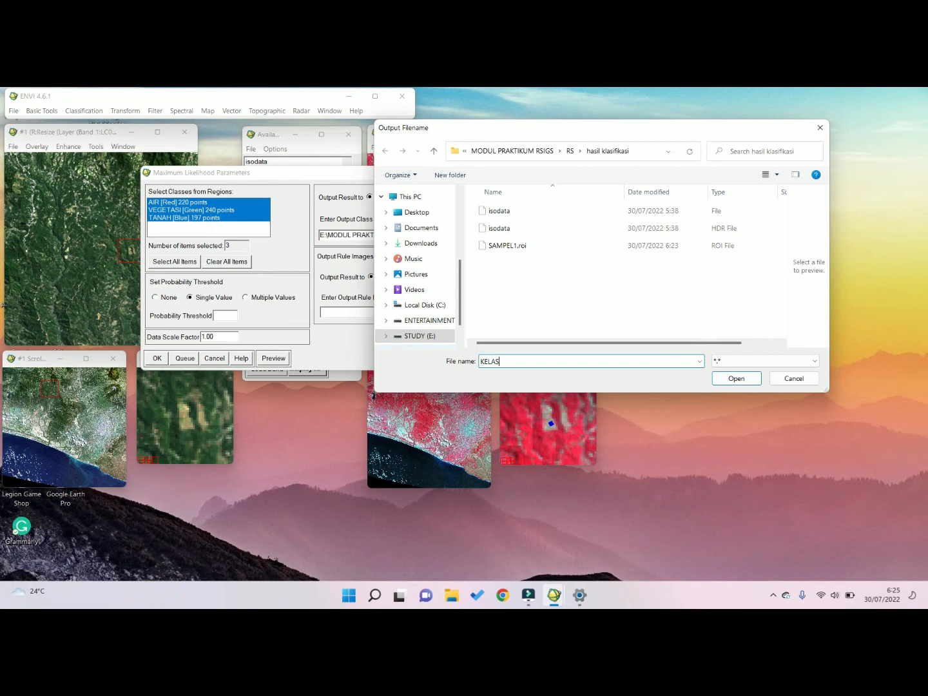
type("_MAXIMUM")
left_click(737, 379)
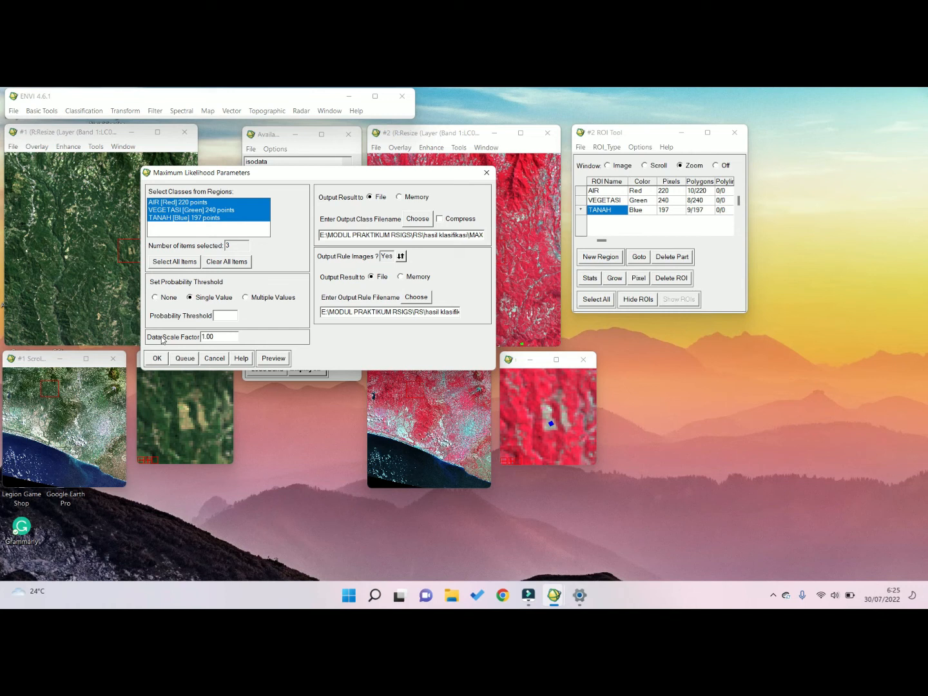
left_click(158, 359)
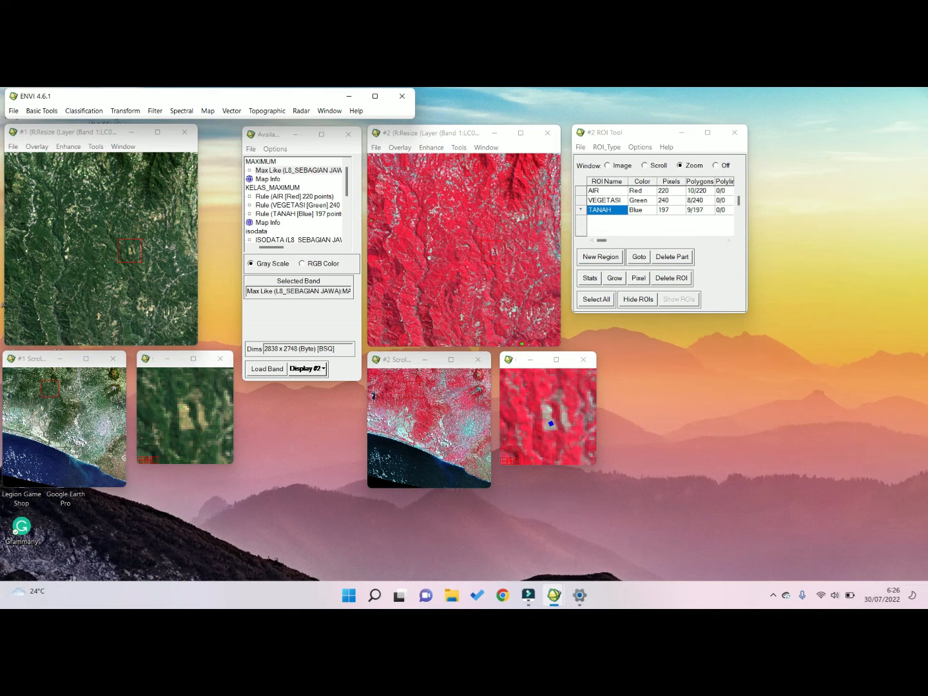
Step: Load the Max Like result band into a new display and place it beside the false-colour image display
right_click(306, 173)
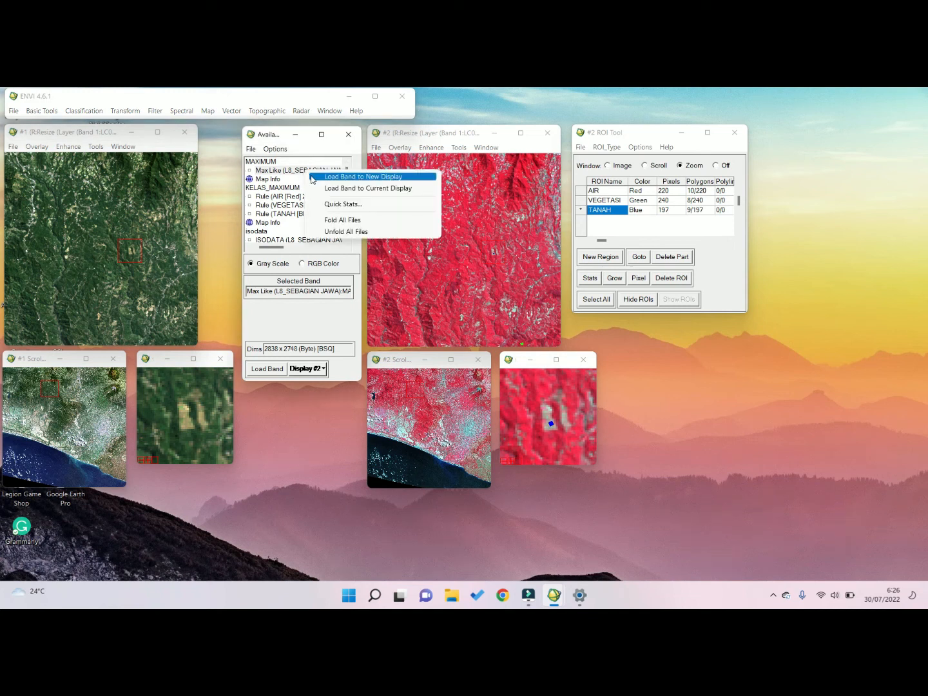
left_click(317, 177)
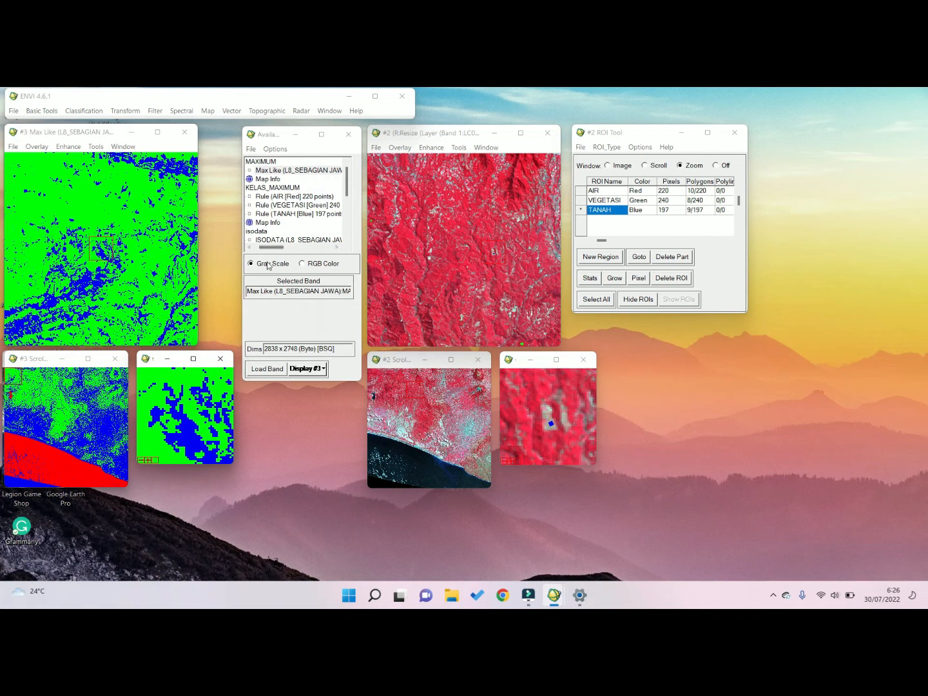
left_click_drag(71, 133, 722, 134)
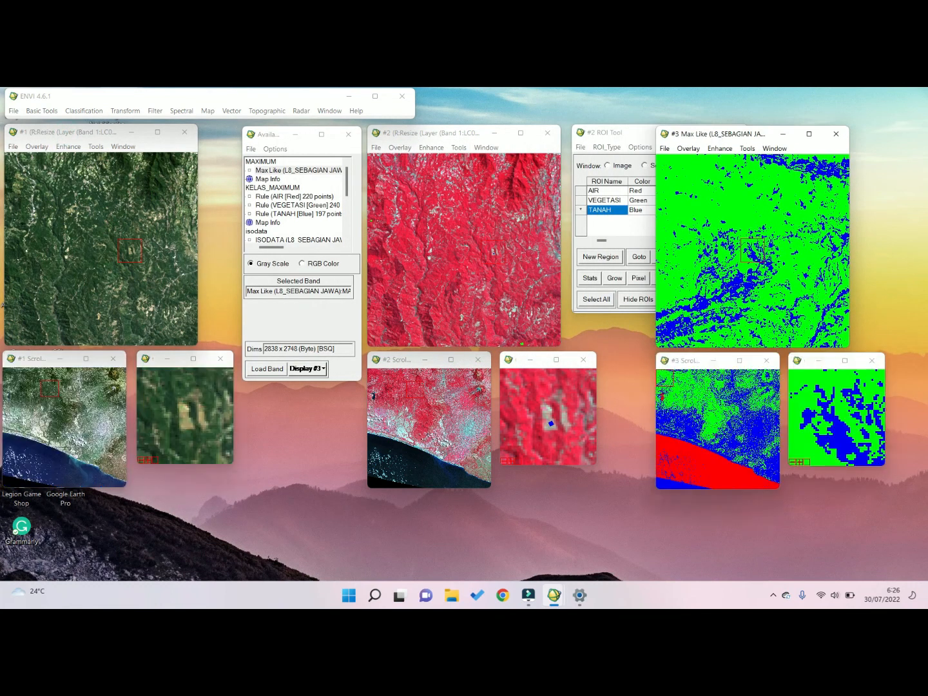
Step: Unlink the existing displays and link displays #1, #2 and #3 together, with display #2 as the position reference
right_click(446, 206)
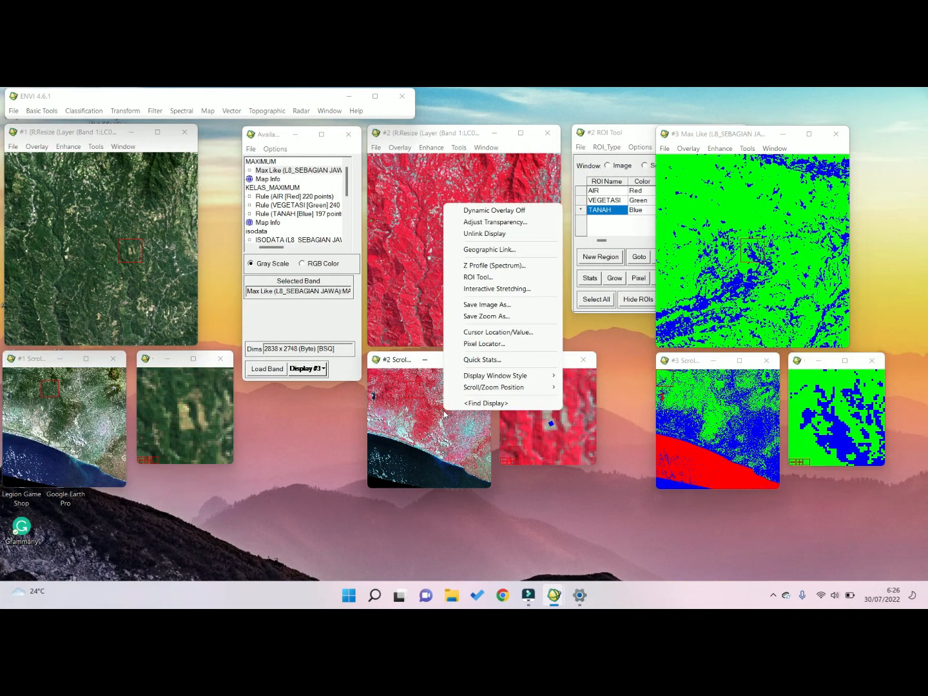
left_click(508, 213)
right_click(436, 186)
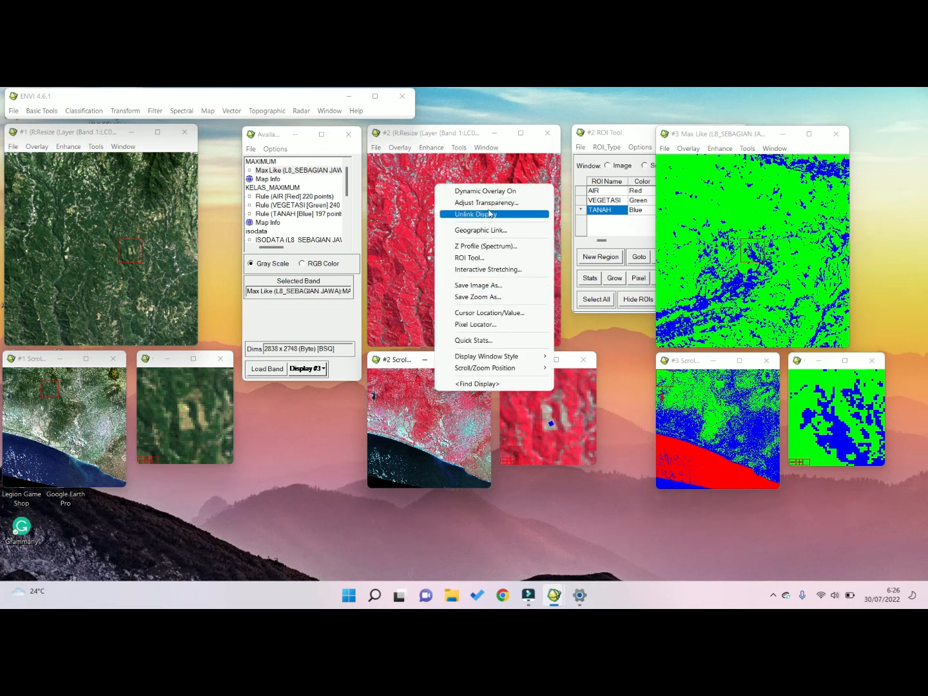
left_click(489, 214)
right_click(444, 399)
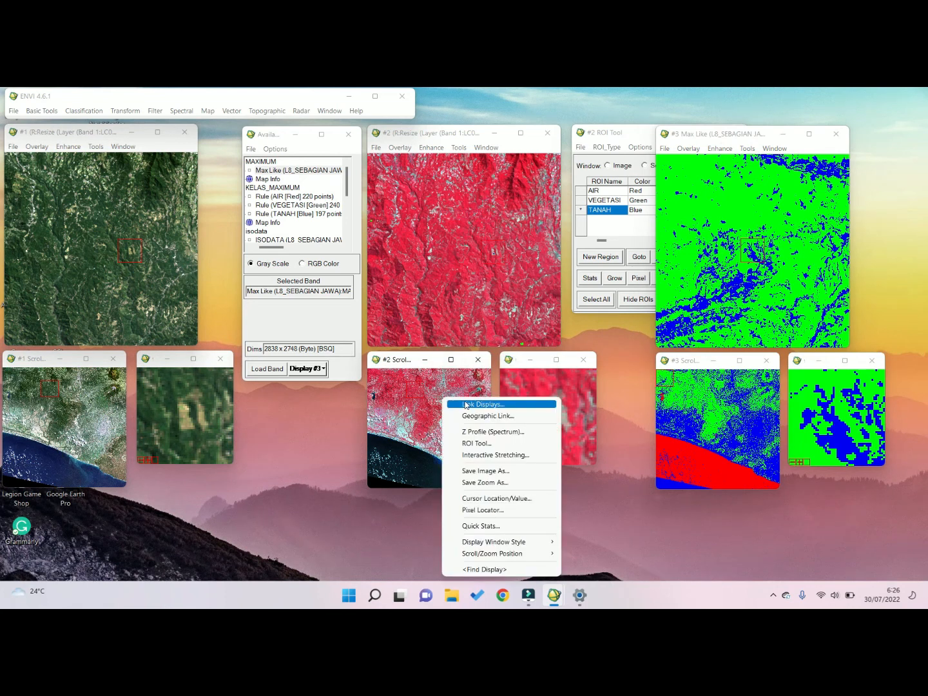
left_click(466, 404)
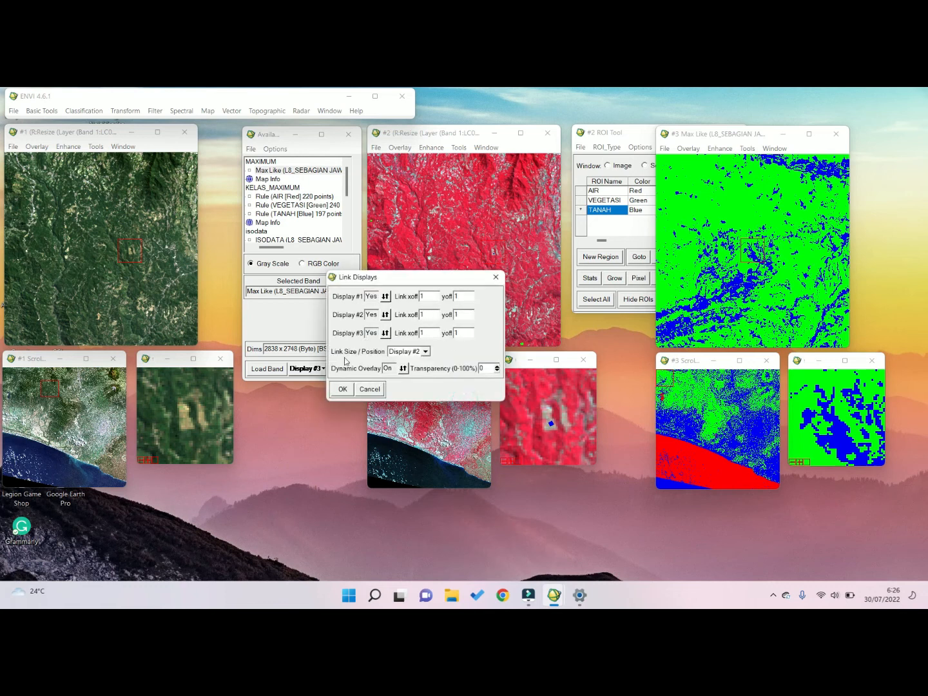
left_click(341, 389)
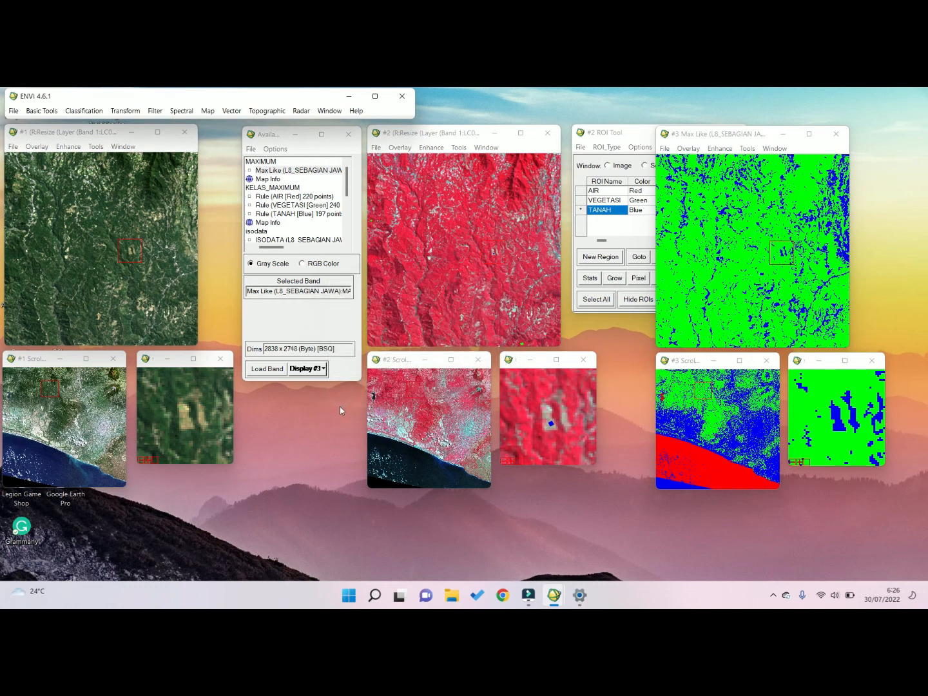
Step: Compare the Maximum Likelihood classes with both linked composites along the southern coast, at the western reservoir and over the central vegetated hills
left_click(681, 443)
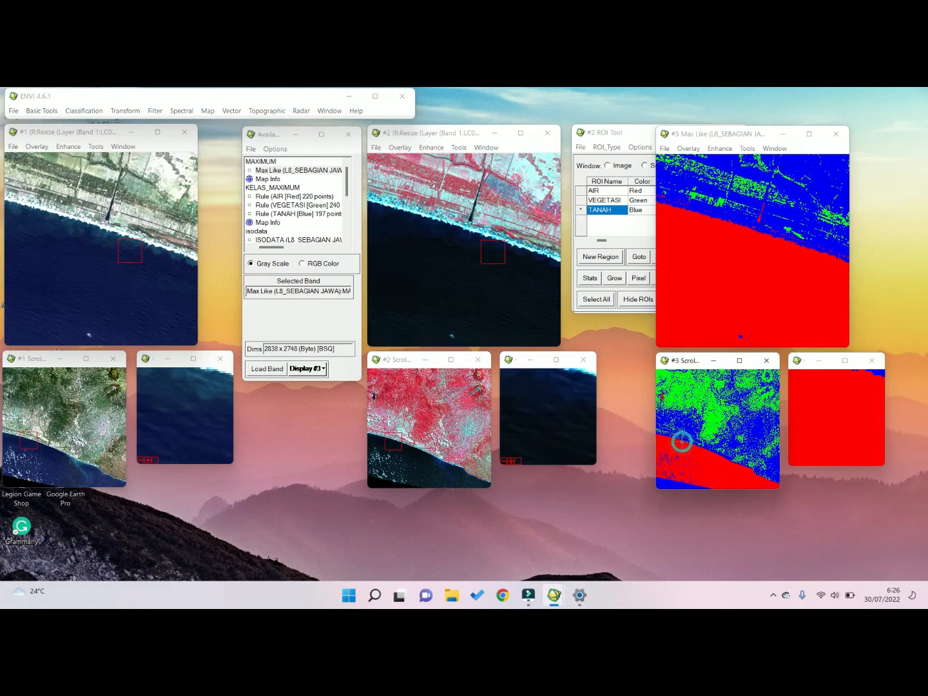
left_click_drag(717, 405, 664, 396)
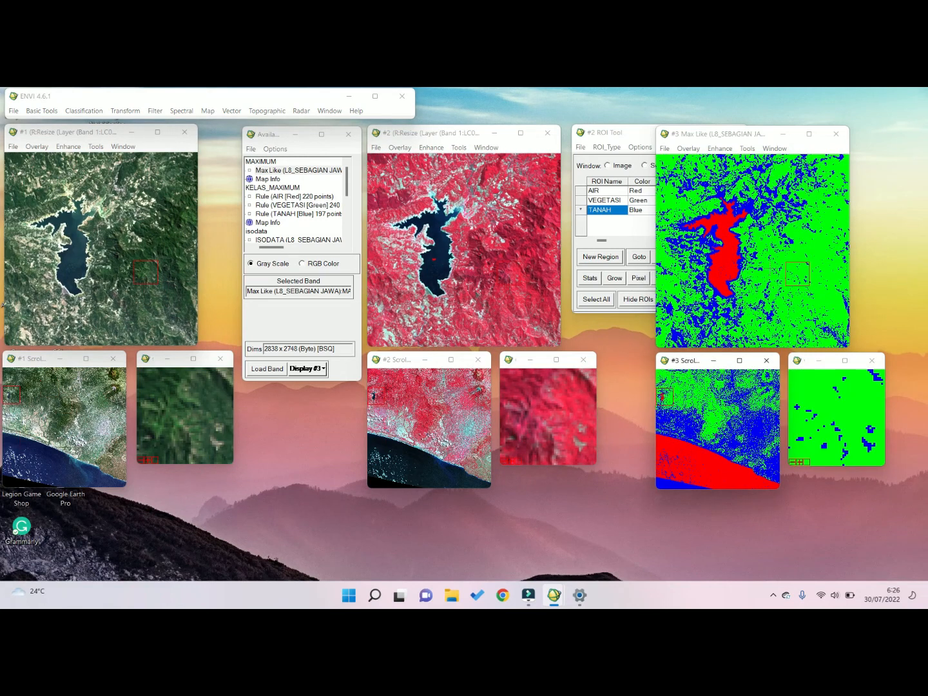
left_click(709, 405)
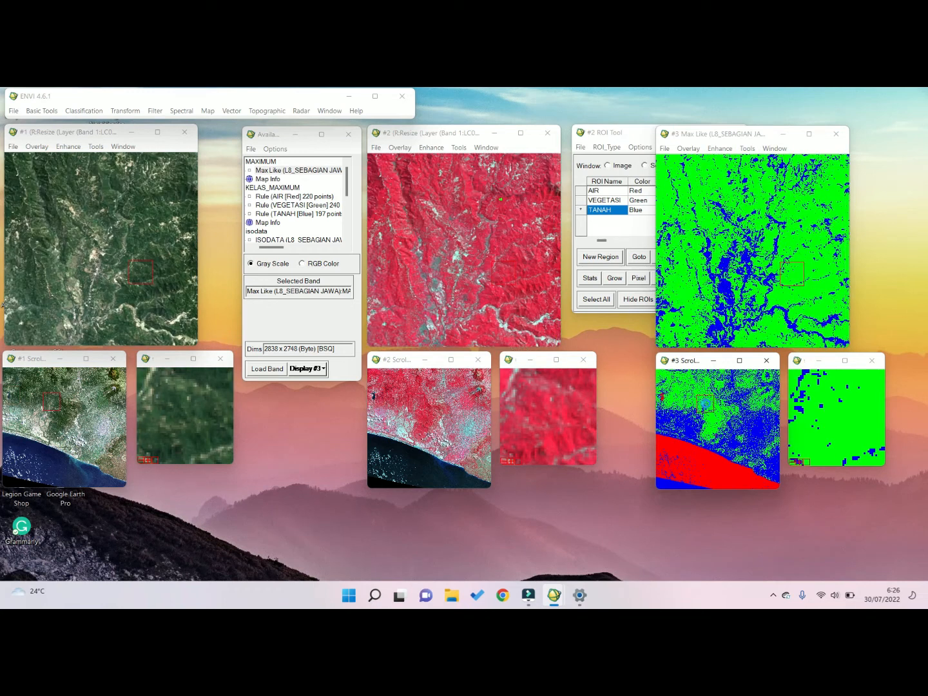
left_click(316, 206)
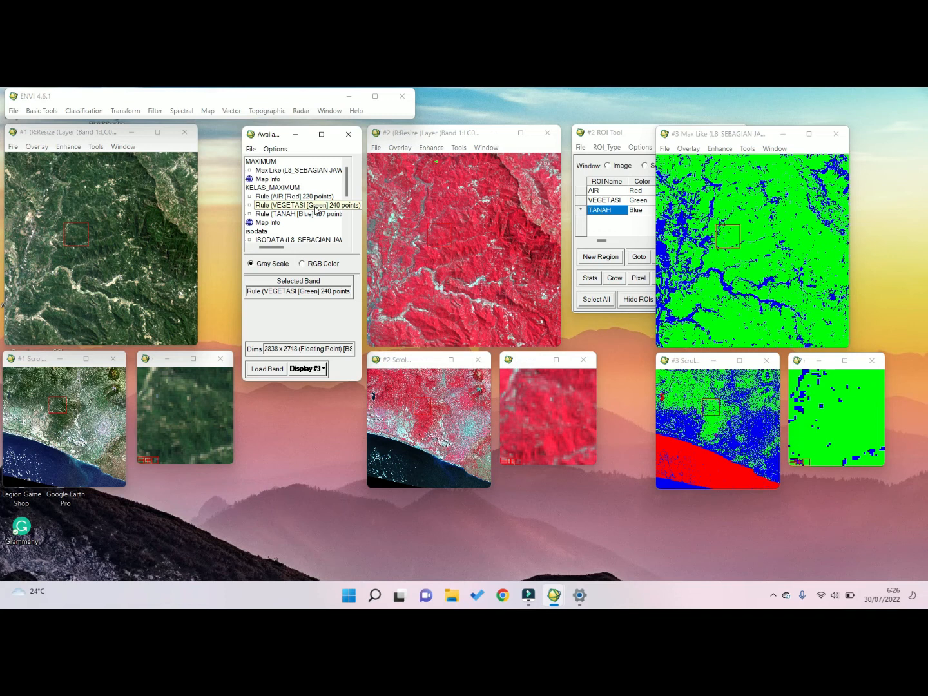
left_click(315, 197)
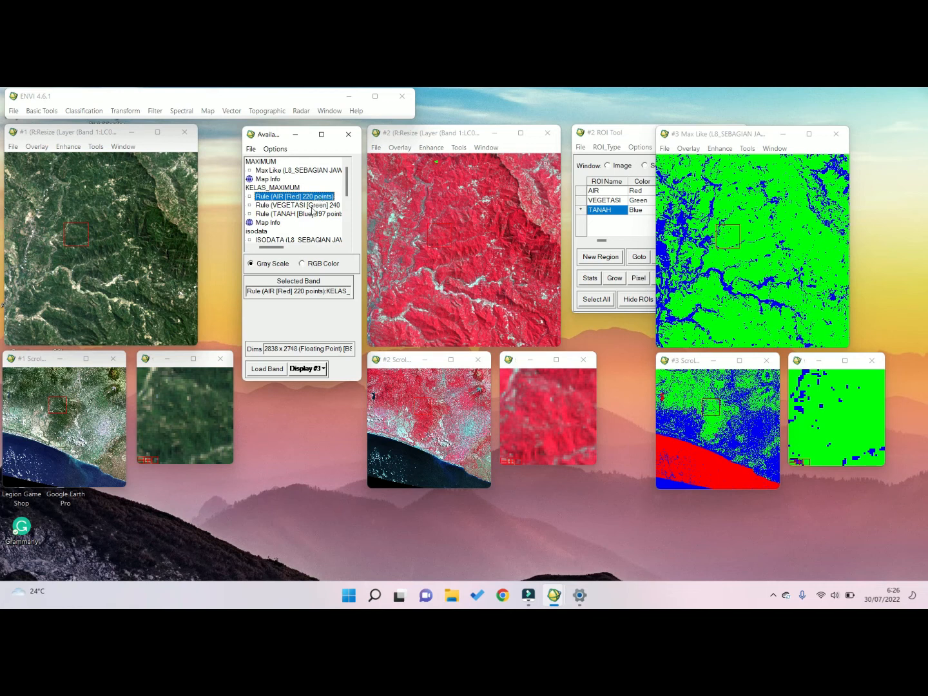
left_click(309, 213)
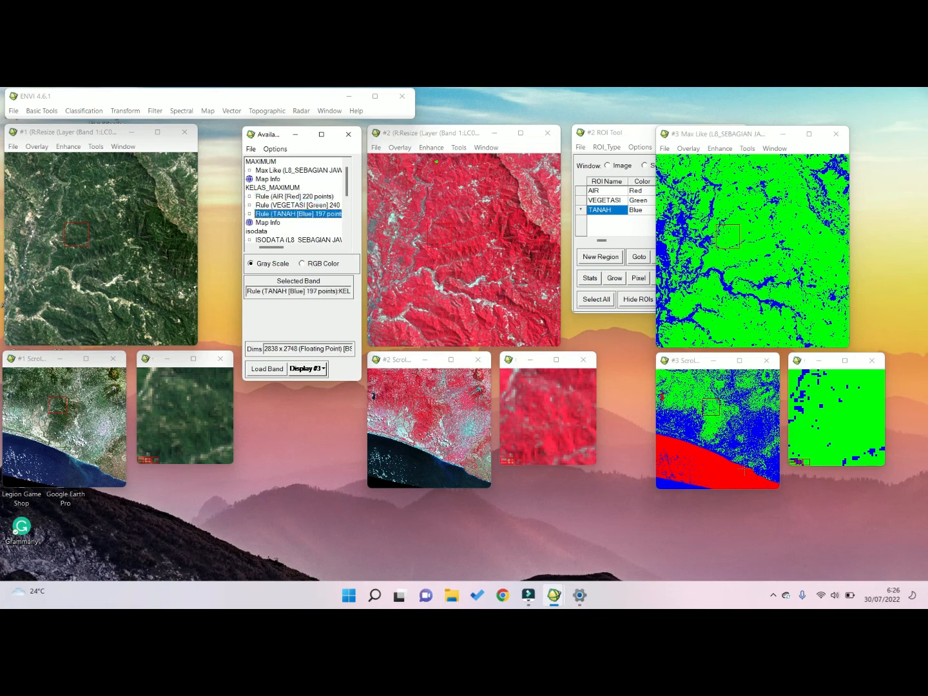
left_click(664, 398)
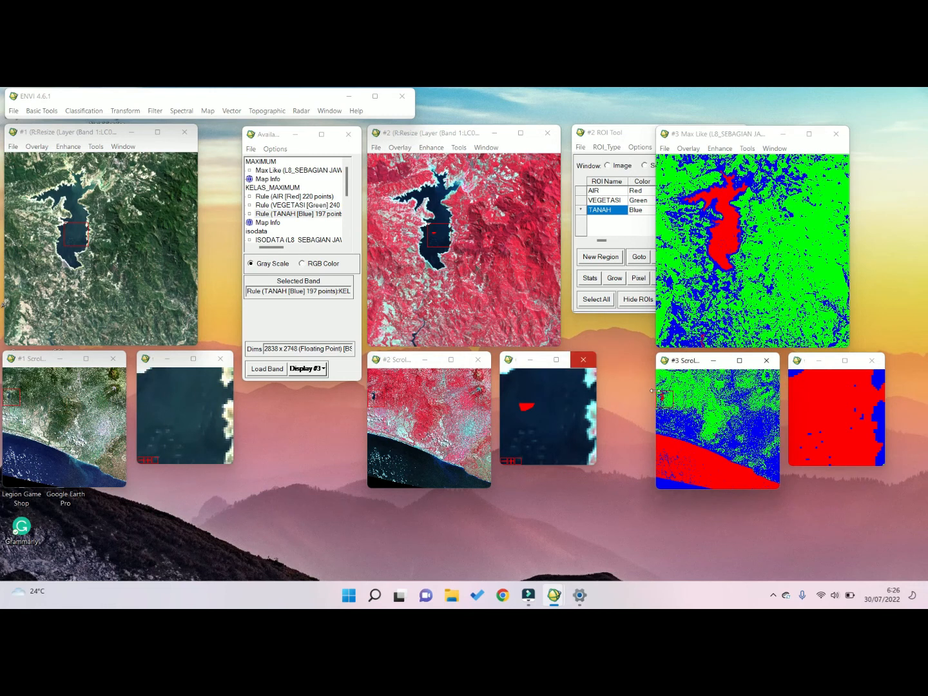
left_click(665, 441)
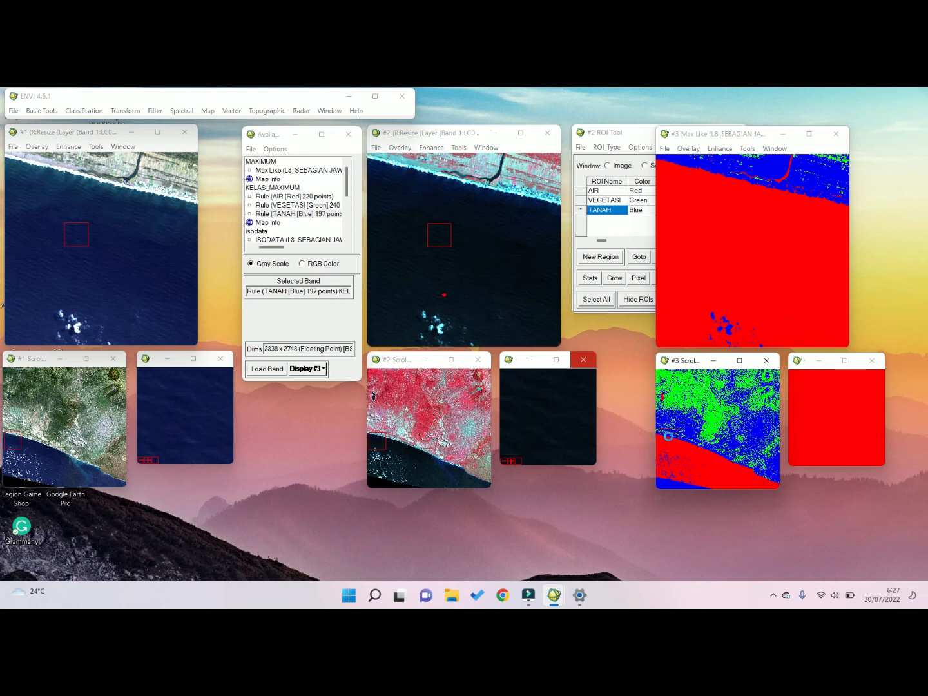
left_click(670, 435)
left_click(671, 430)
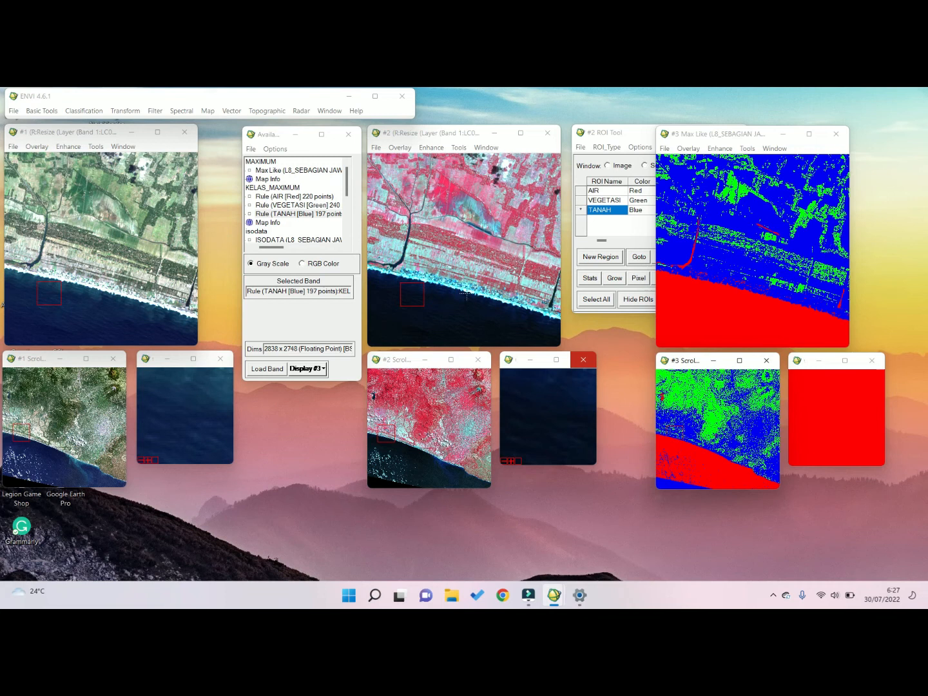
Step: Compare the Maximum Likelihood classes with both composites at the inland canal north of the coast and at the reservoir among the clouds
left_click(416, 291)
left_click_drag(416, 291, 484, 225)
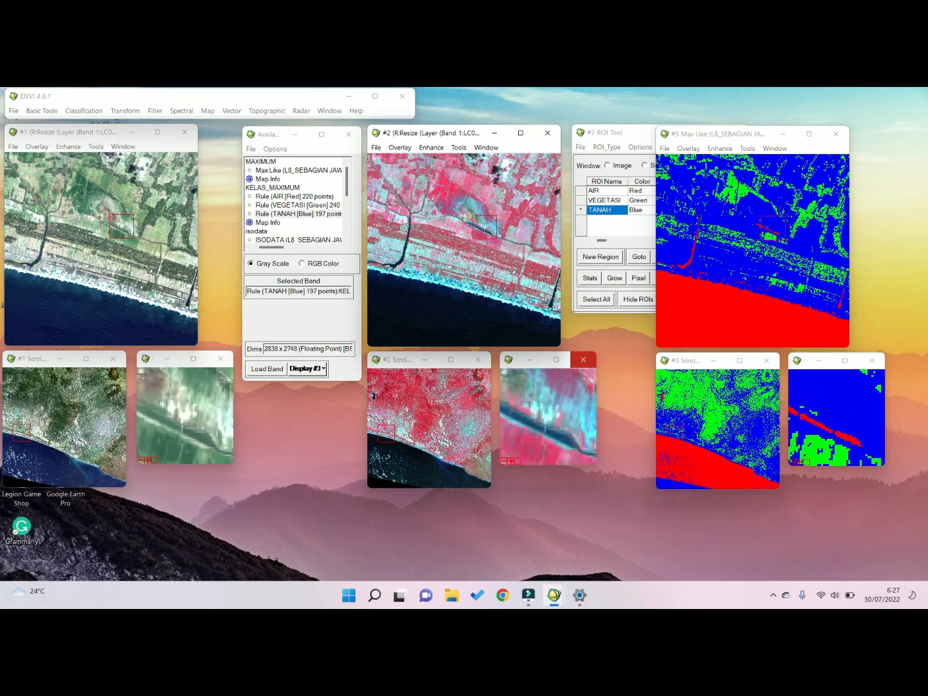
left_click_drag(386, 433, 432, 433)
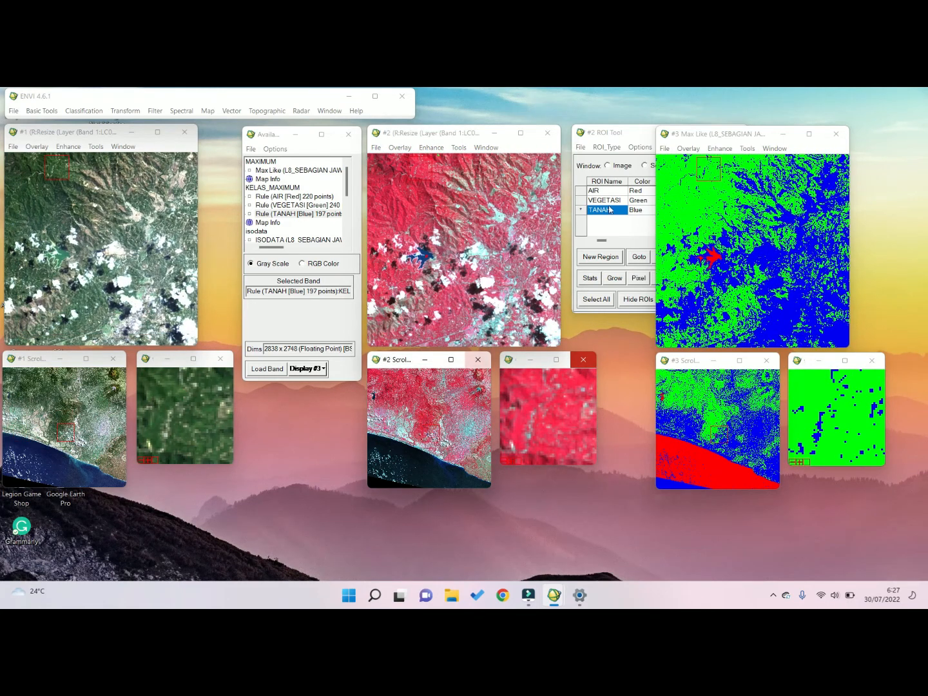
left_click_drag(711, 169, 709, 256)
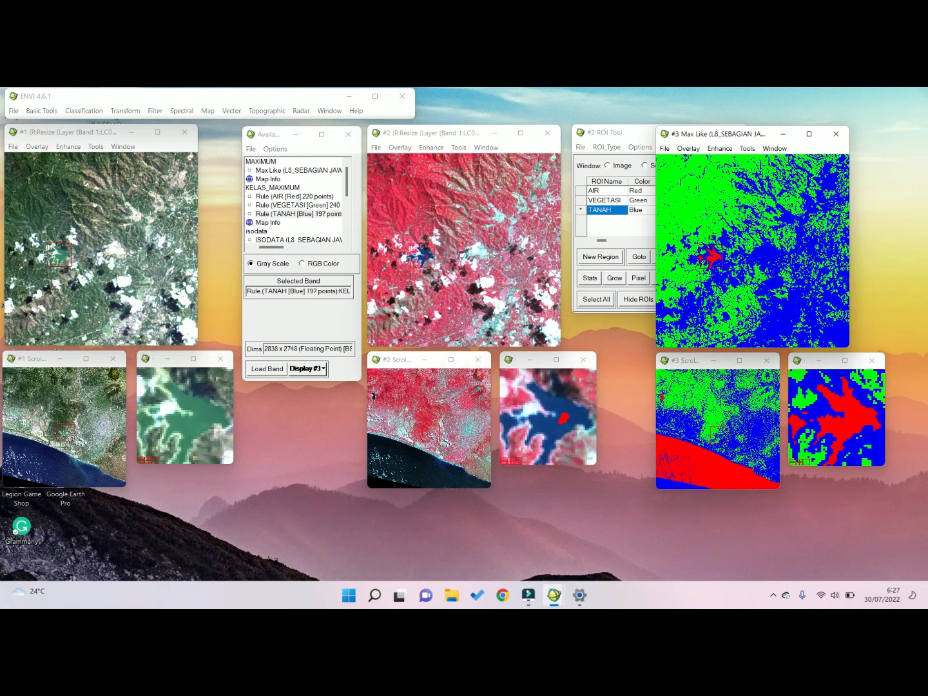
Step: Compare the Maximum Likelihood classes with both composites over the northeastern slopes and the two volcanoes, and bring the ROI Tool window to the front
left_click(440, 415)
left_click_drag(440, 415, 459, 404)
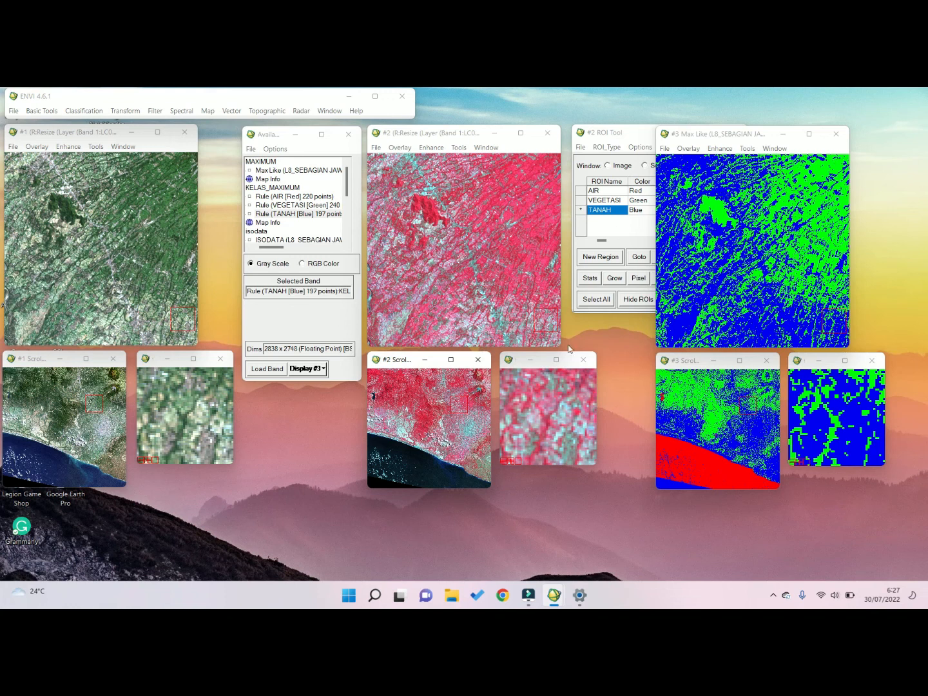
left_click(479, 392)
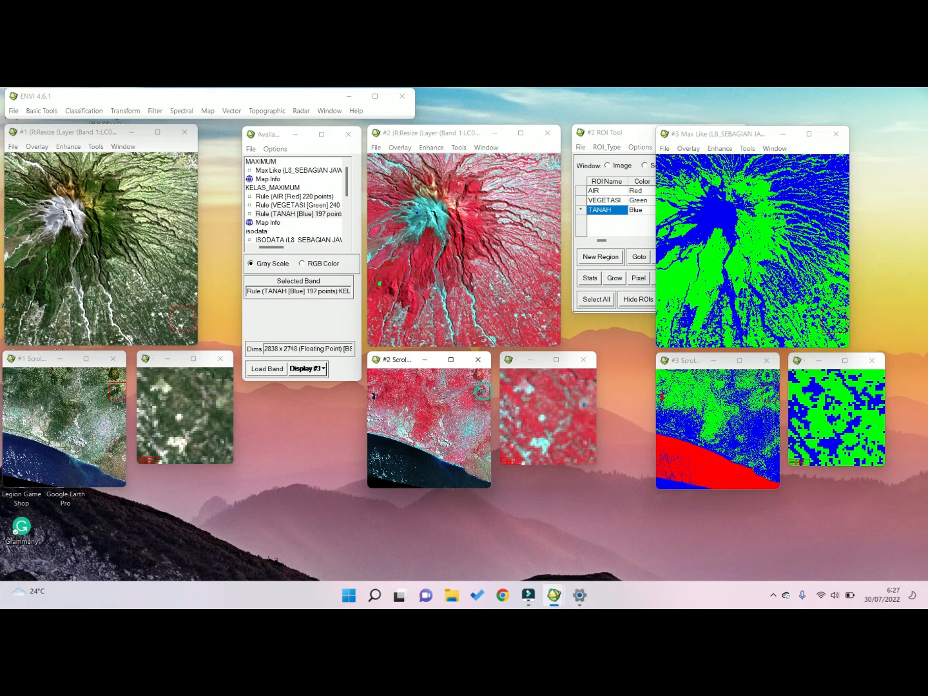
left_click(478, 392)
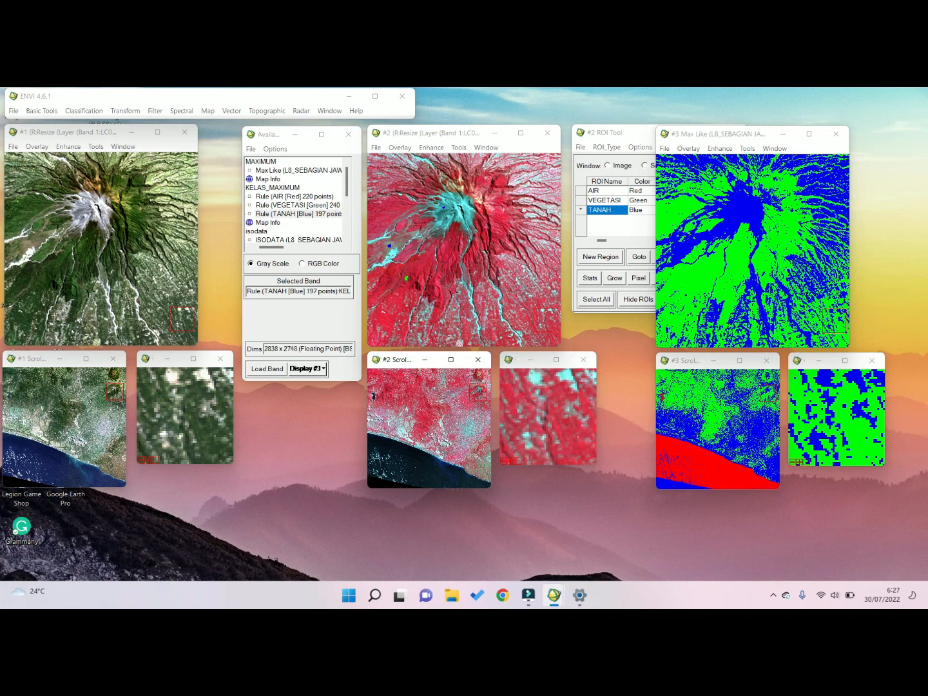
left_click(481, 386)
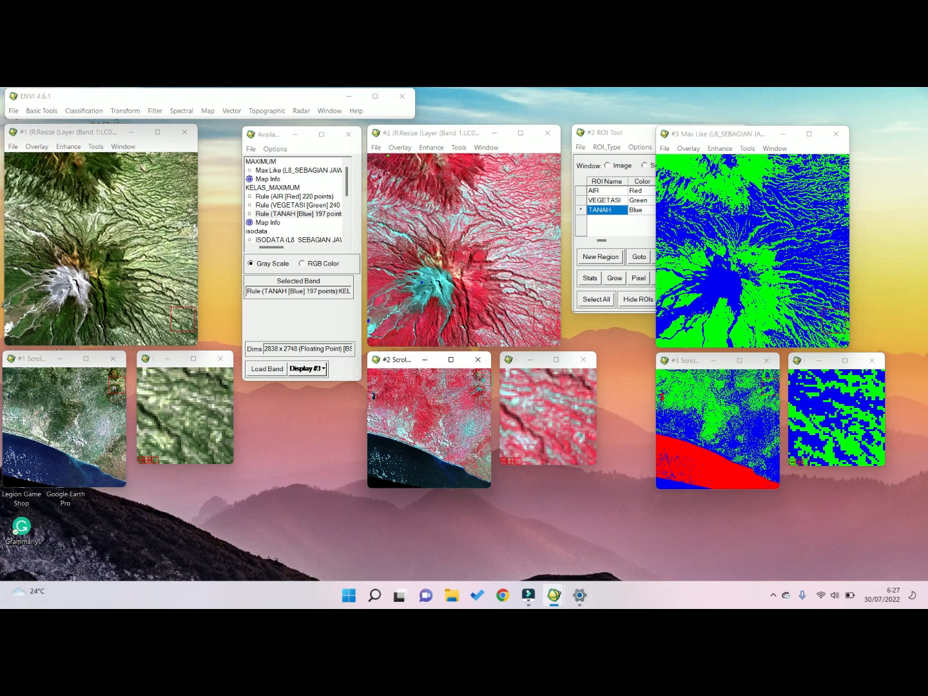
left_click(483, 378)
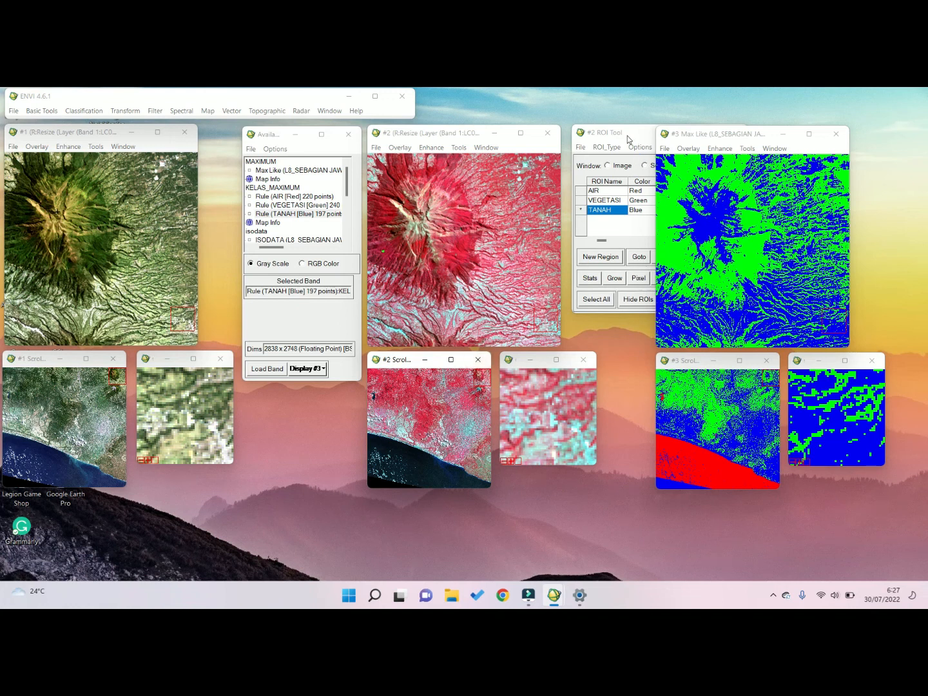
left_click_drag(630, 133, 622, 133)
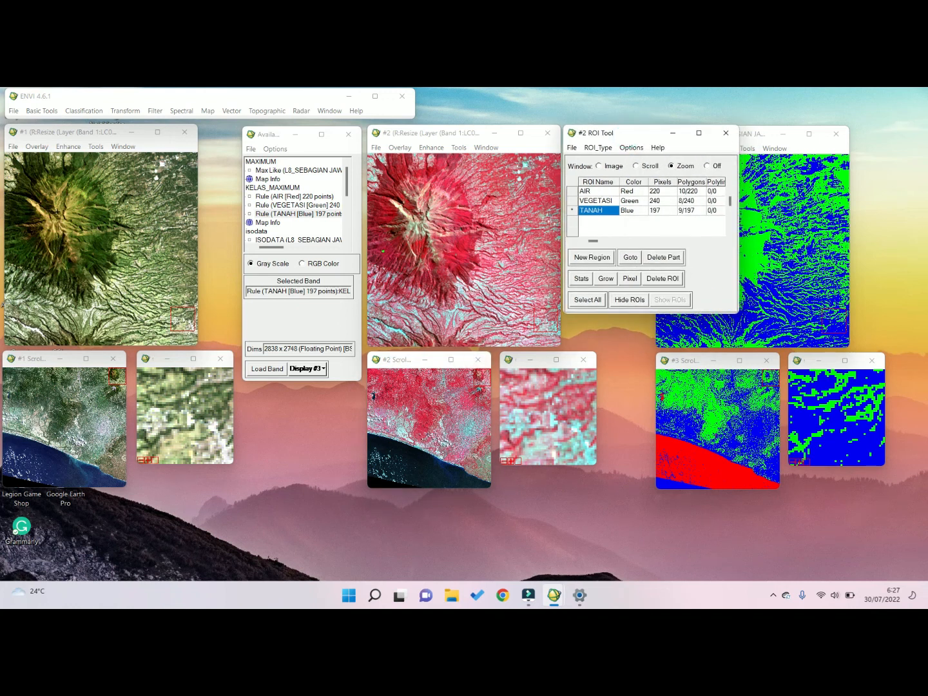